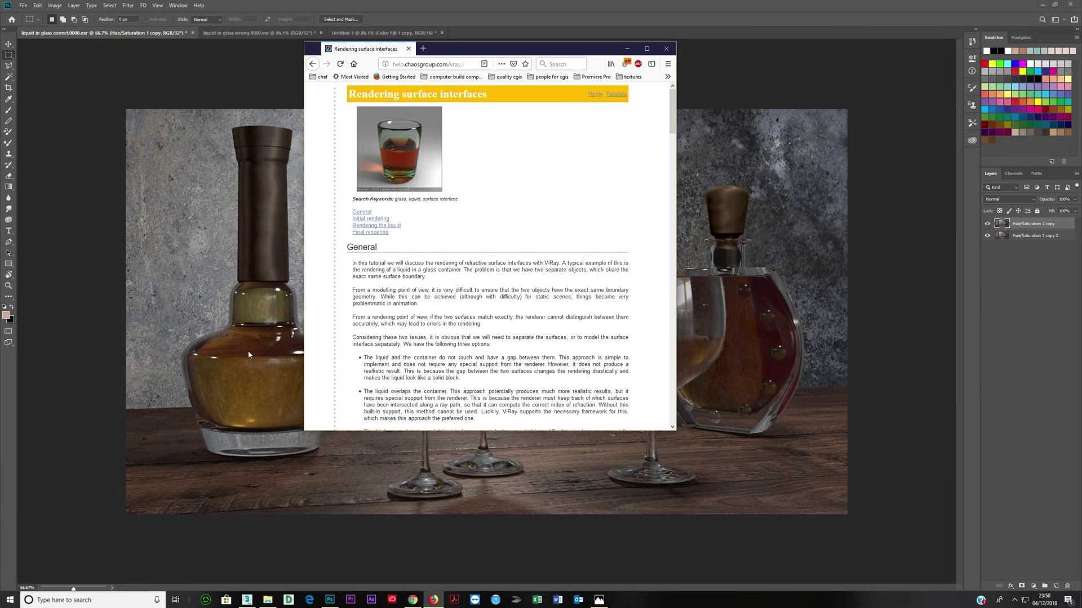
Minimise the browser and compare the two full renders by hiding and reshowing the Hue/Saturation 1 copy layer.
left_click(627, 48)
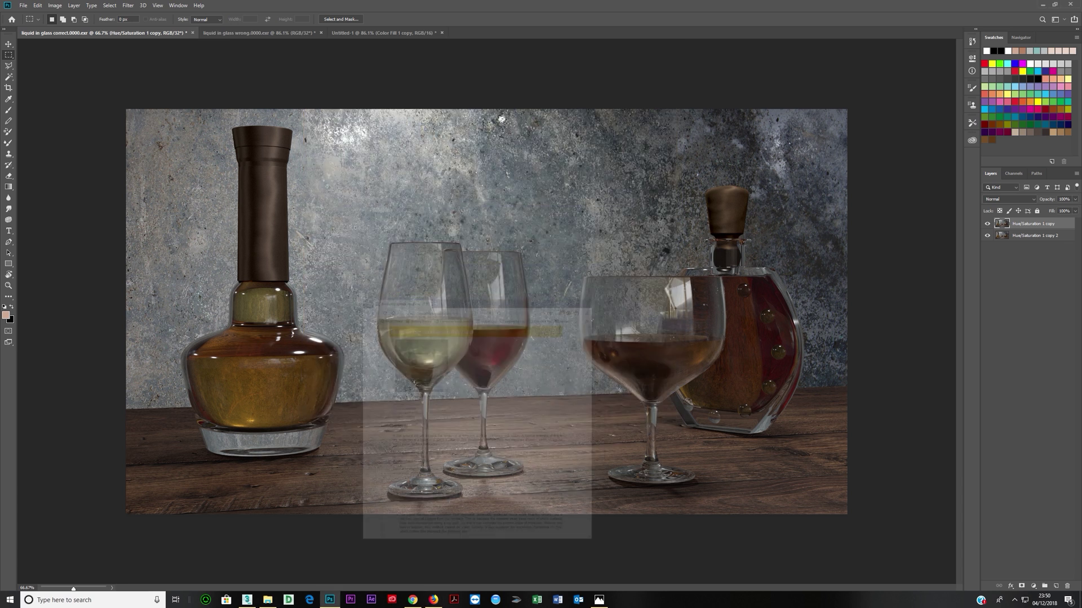
left_click(988, 225)
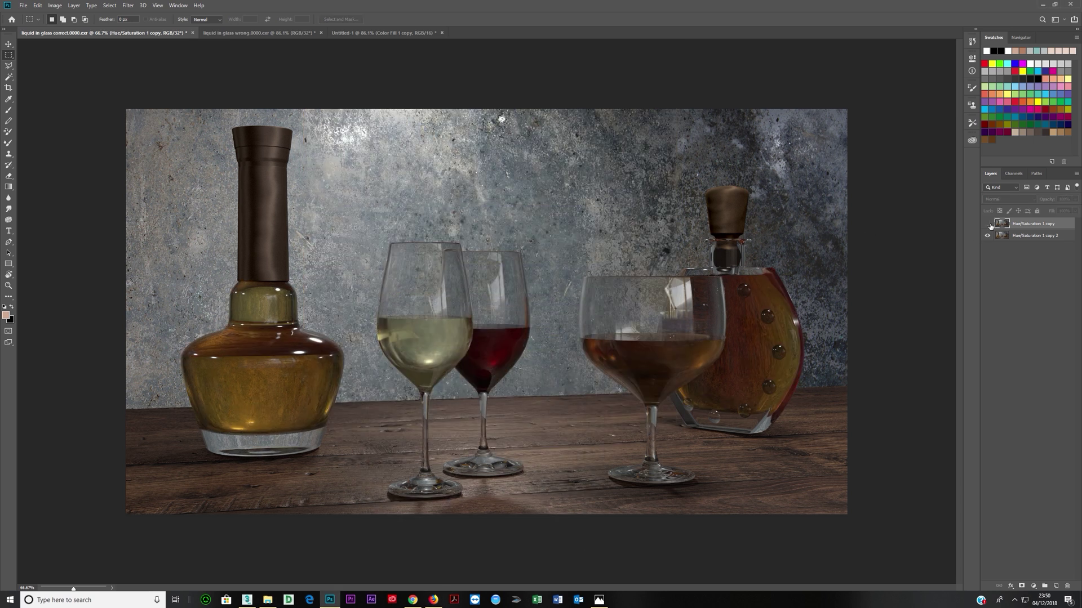
left_click(989, 224)
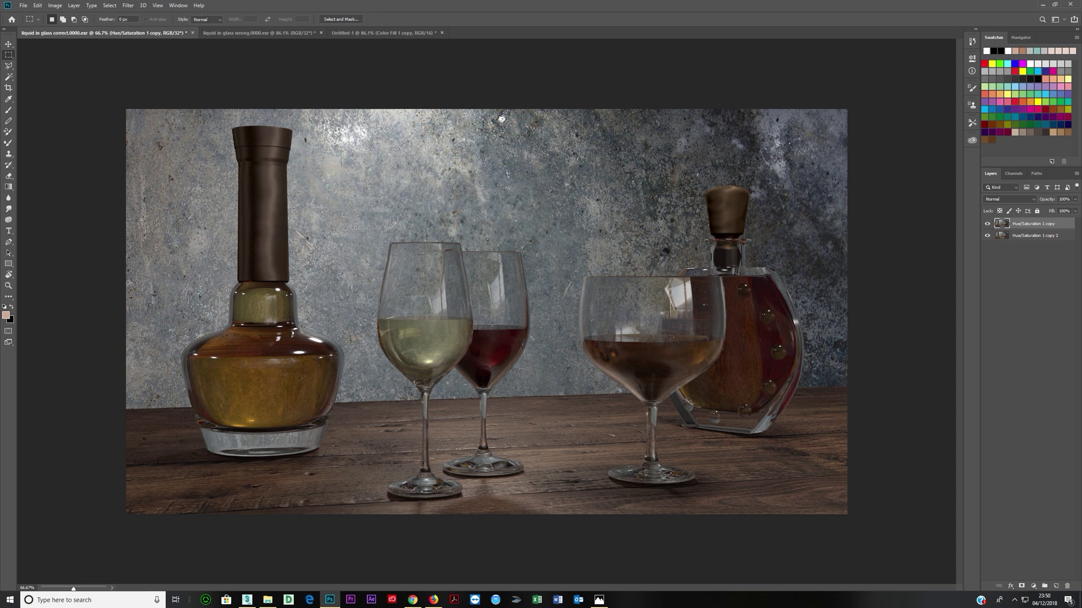
Examine the liquid edges in the white and red wine glasses up close, first with Hue/Saturation 1 copy visible and then hidden.
scroll(376, 325, "up", 18, "alt")
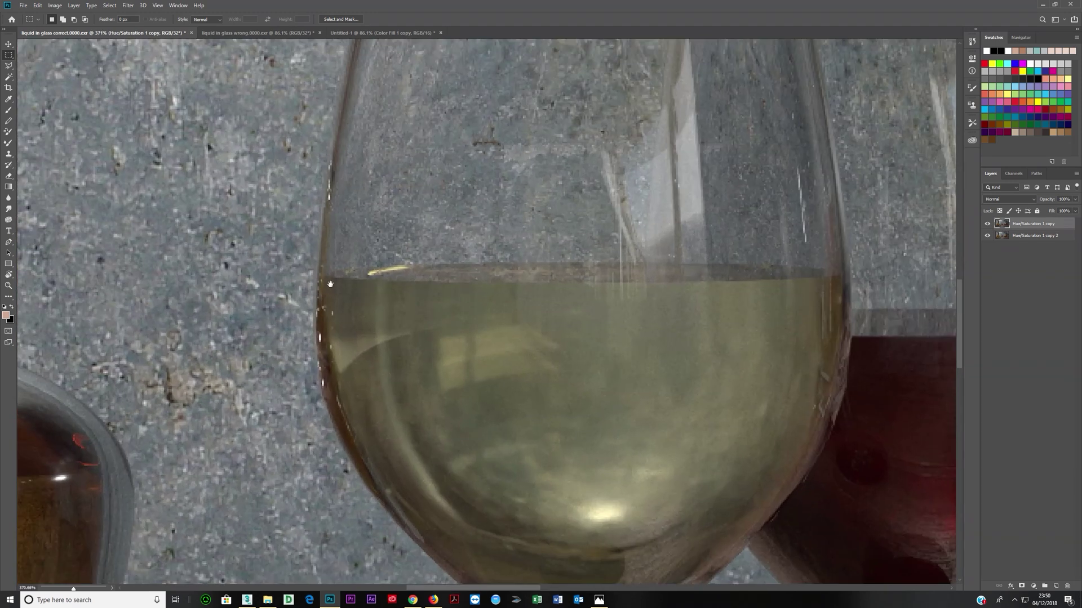
left_click_drag(314, 335, 323, 266)
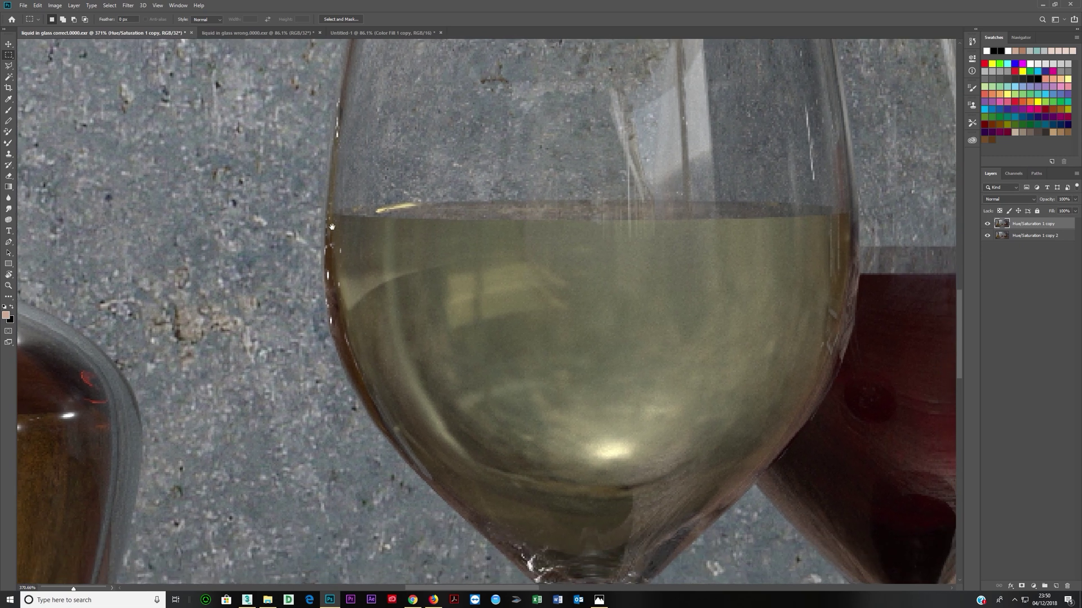
left_click_drag(543, 516, 321, 514)
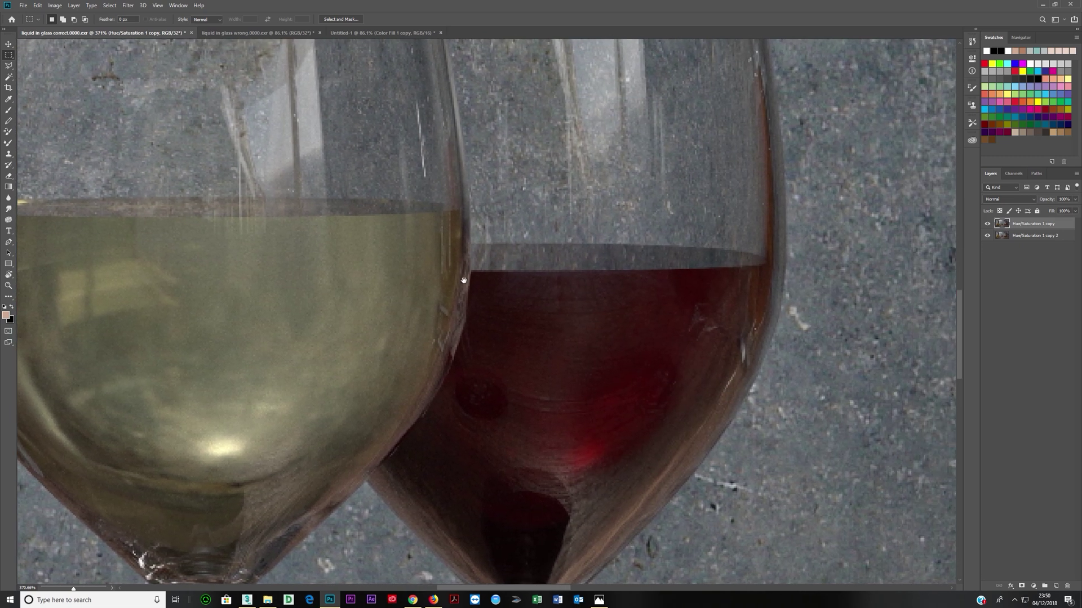
left_click(987, 223)
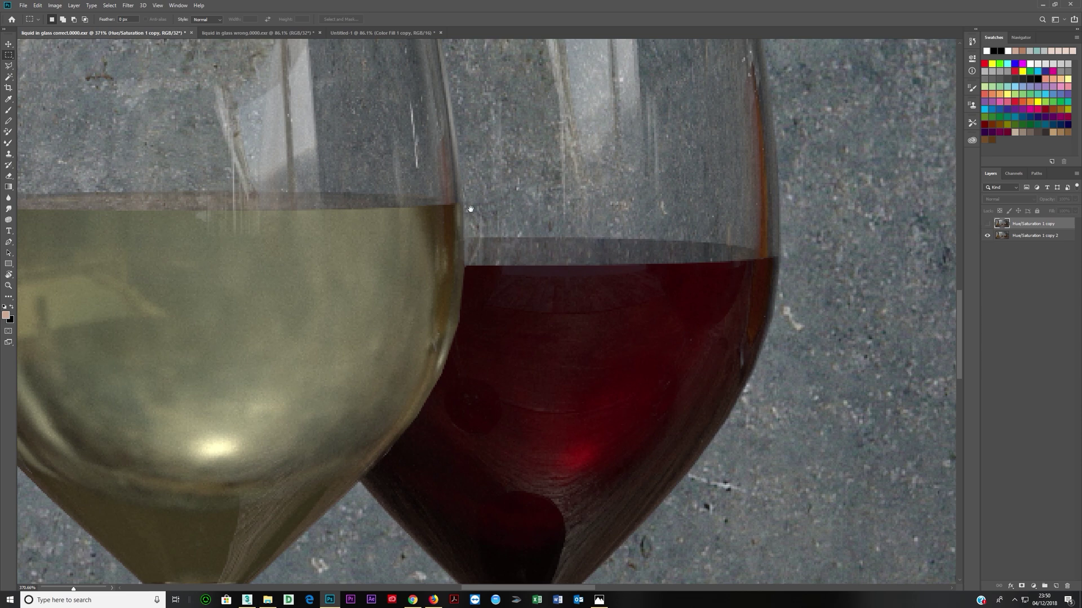
Examine where the amber liquid meets the glass in the wide bottle, both with Hue/Saturation 1 copy hidden and with it shown again.
left_click_drag(468, 212, 589, 244)
left_click_drag(283, 247, 349, 84)
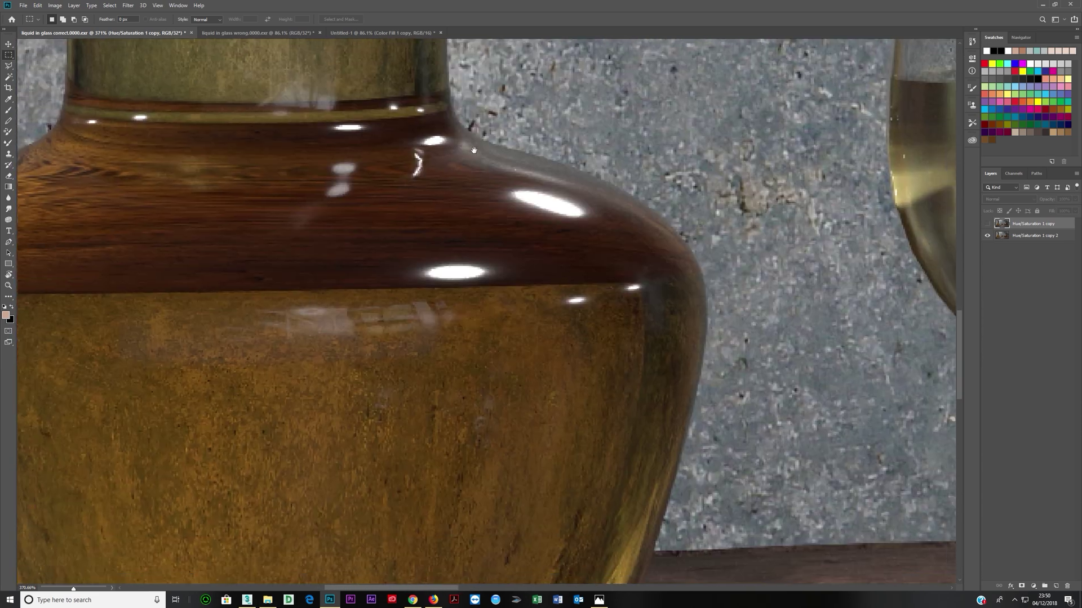
left_click(987, 224)
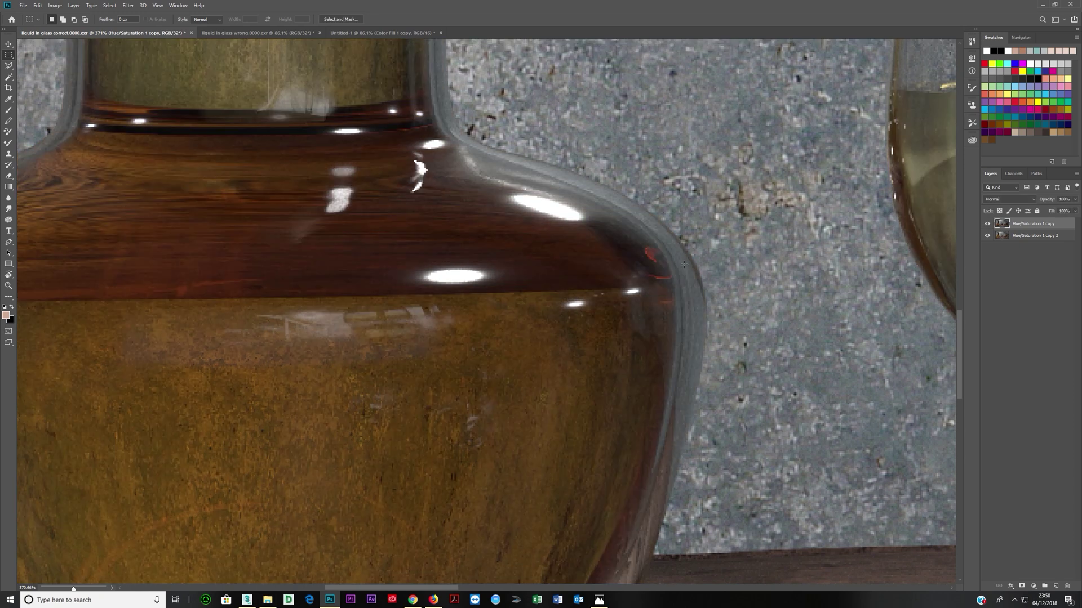
left_click_drag(613, 345, 700, 241)
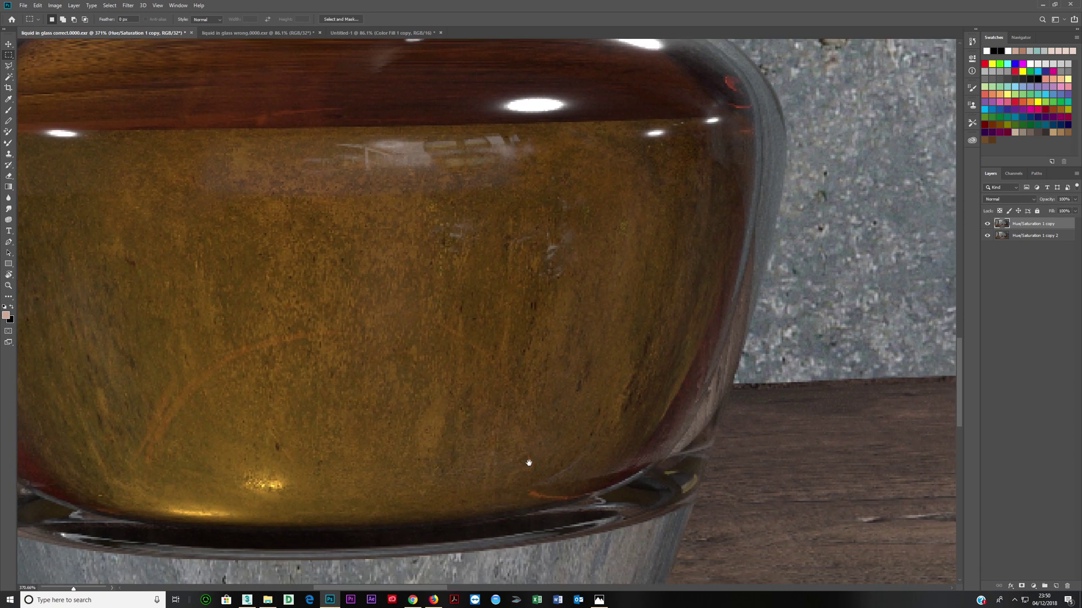
left_click_drag(529, 463, 669, 498)
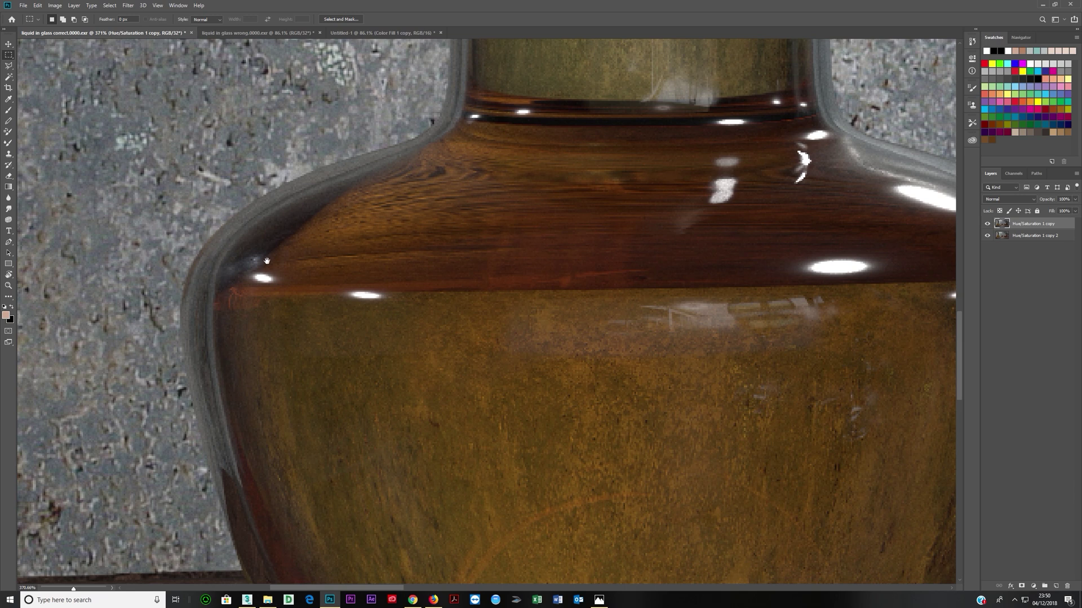
left_click_drag(378, 519, 161, 485)
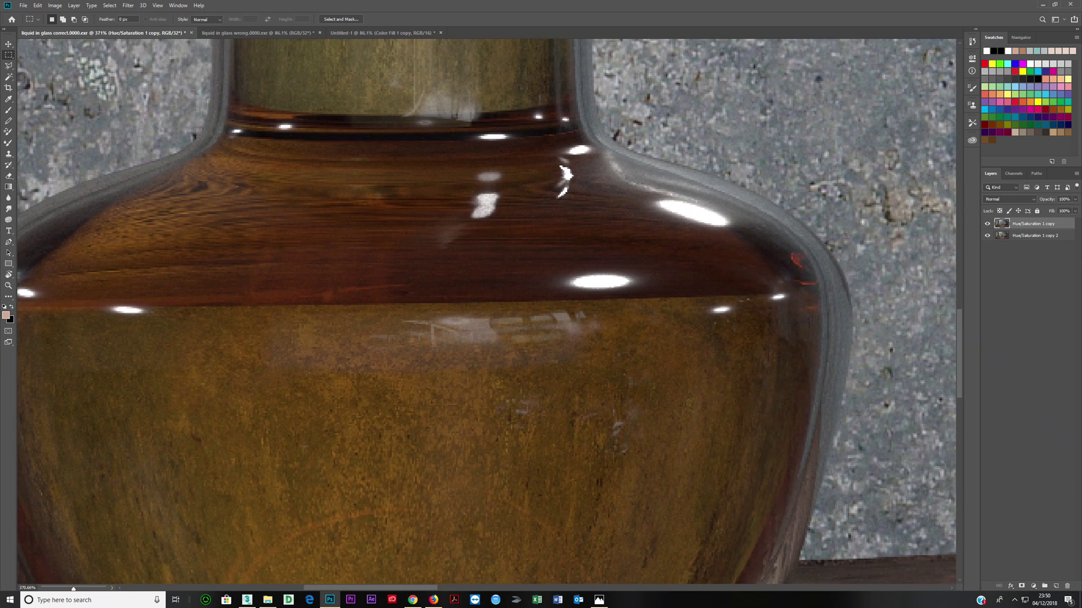
scroll(302, 441, "down", 5, "alt")
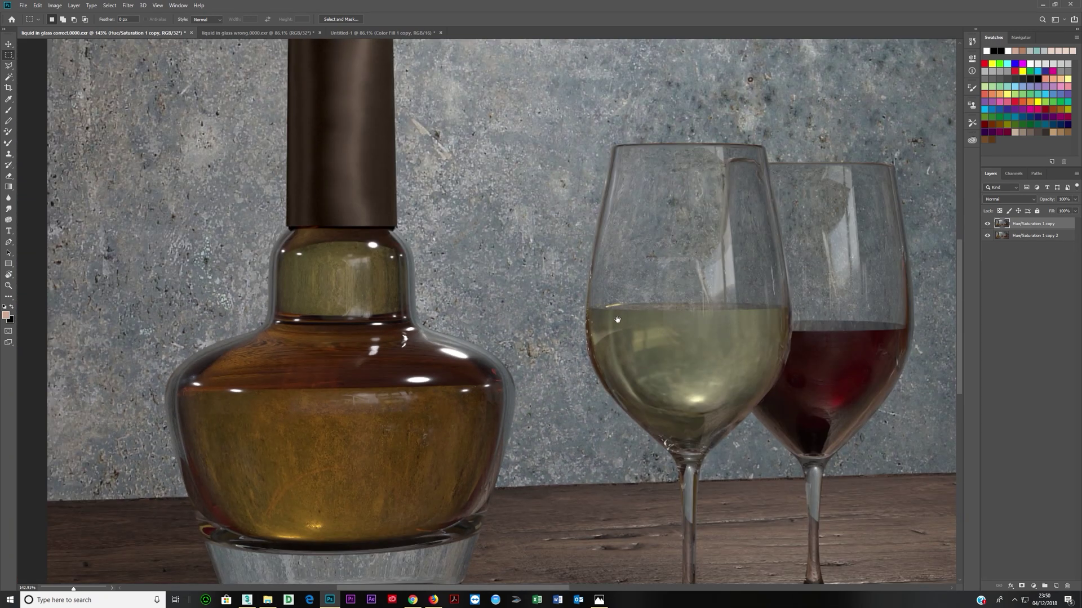
Compare the stemmed glasses and bottles across the scene with Hue/Saturation 1 copy hidden and shown again.
left_click_drag(619, 320, 493, 314)
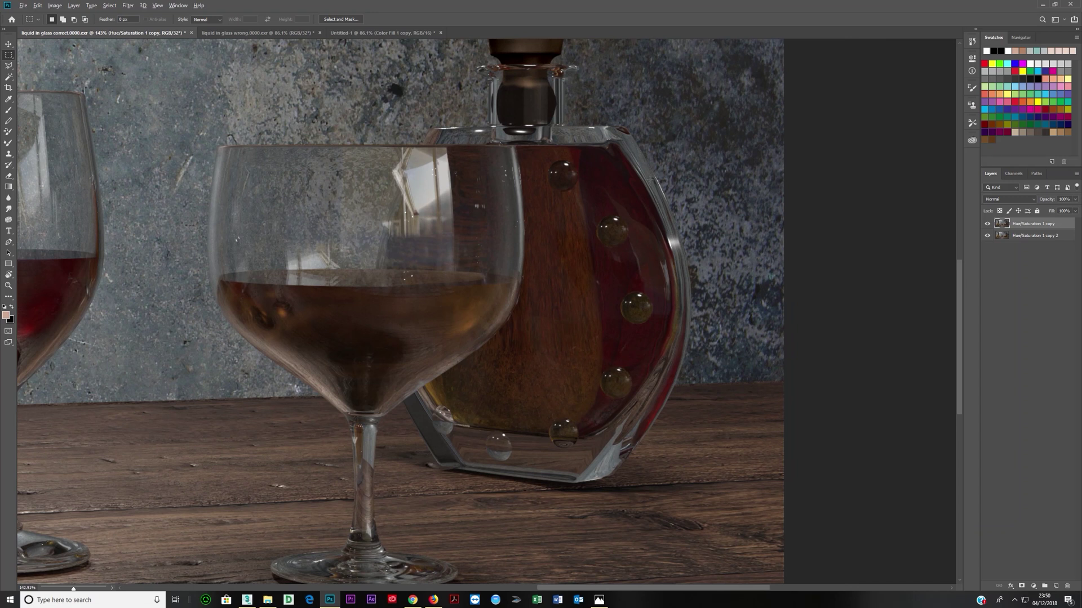
left_click(987, 223)
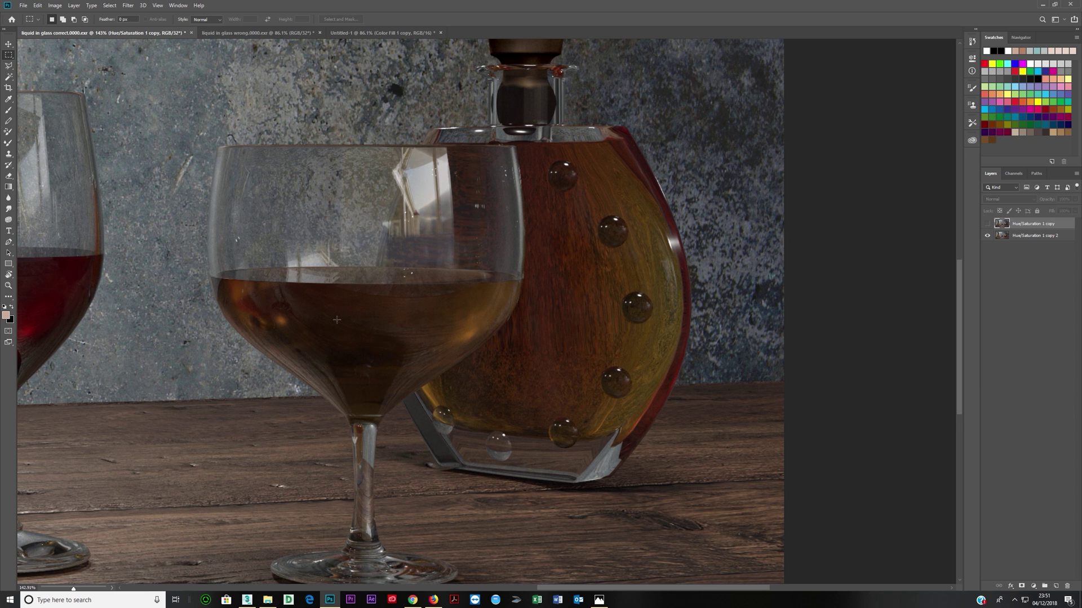
left_click_drag(401, 317, 522, 265)
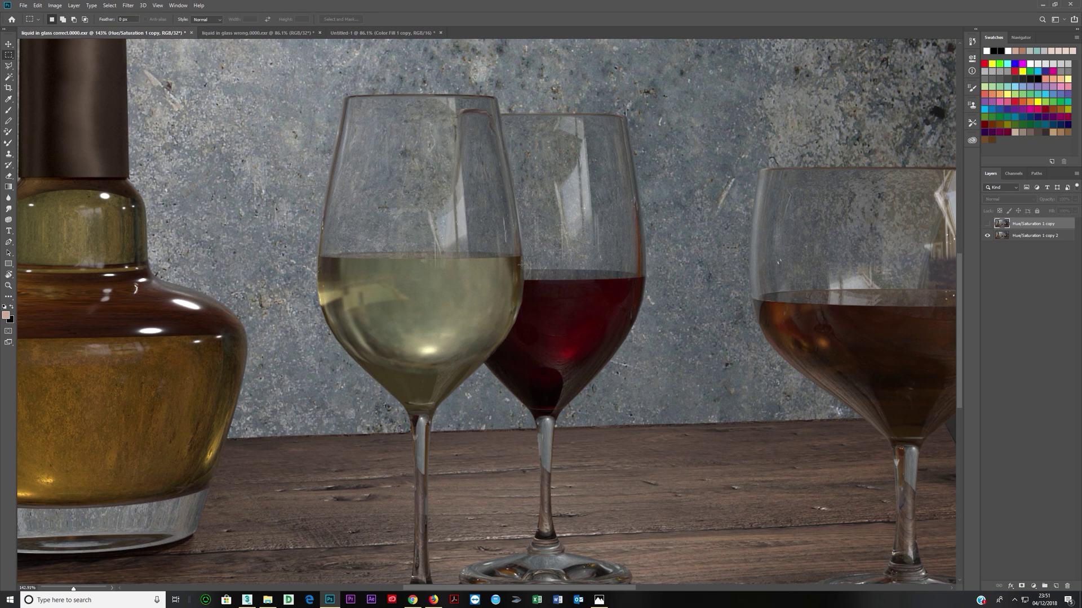
left_click(987, 224)
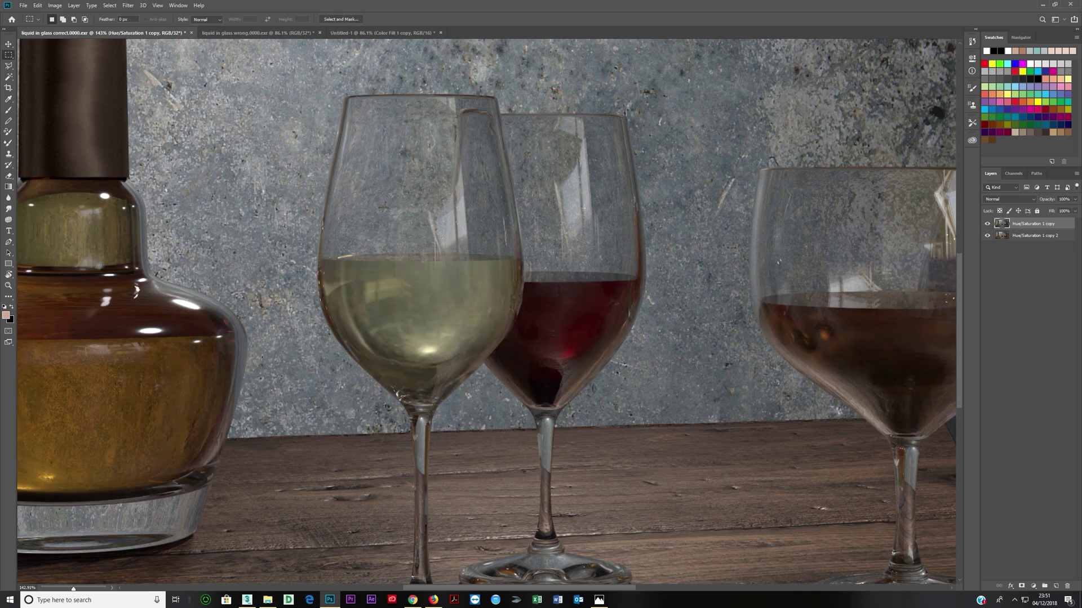
left_click_drag(189, 360, 463, 340)
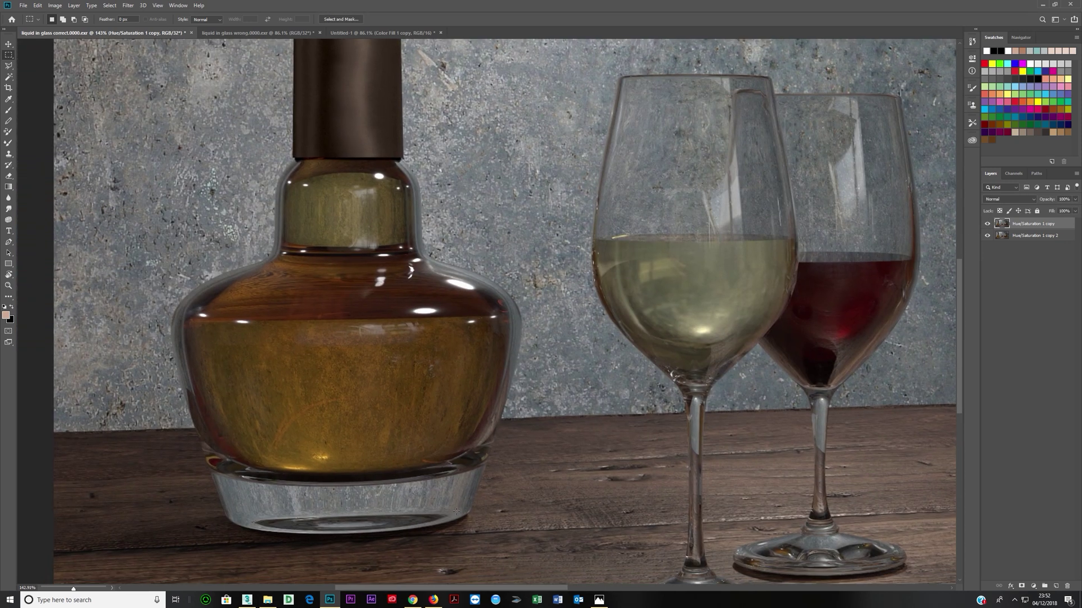
Open the Engraved-personalisation-Diamond-Set JPG from the references folder and inspect the wine line in its glass up close.
left_click(267, 600)
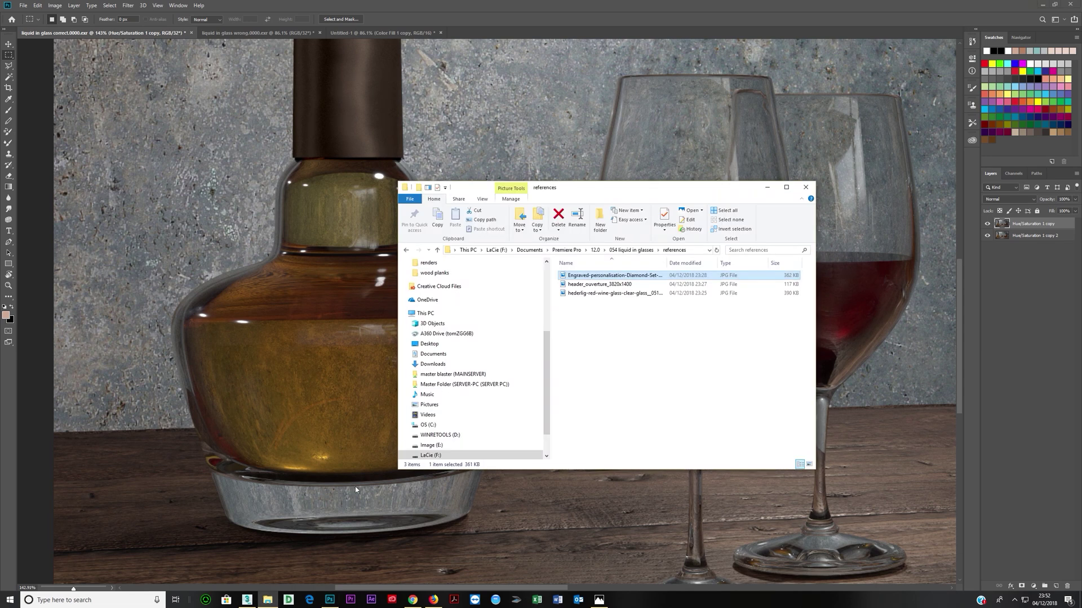
double_click(598, 276)
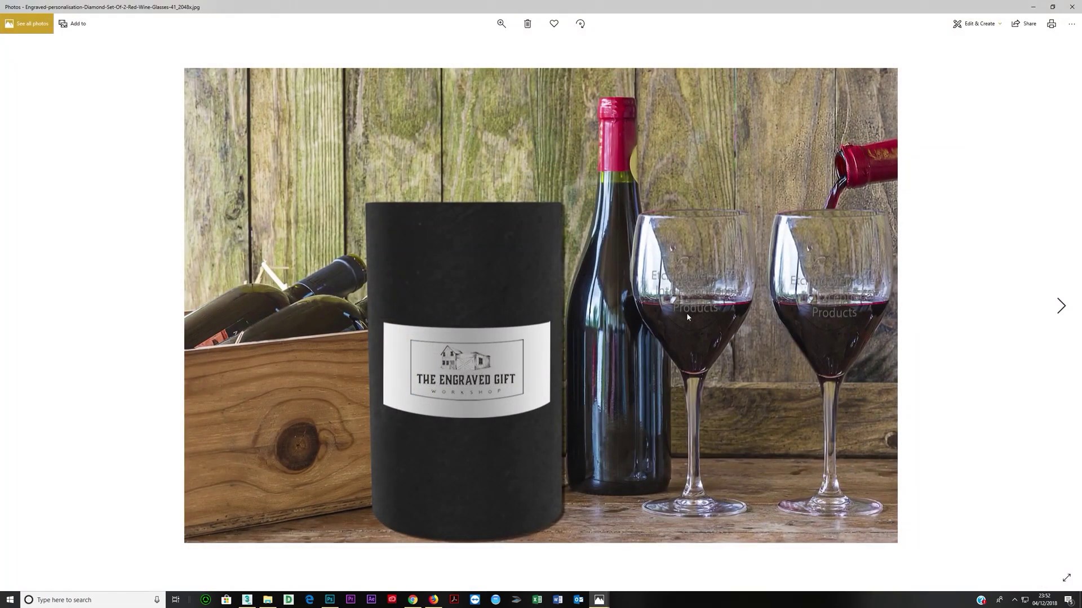
scroll(715, 318, "up", 5)
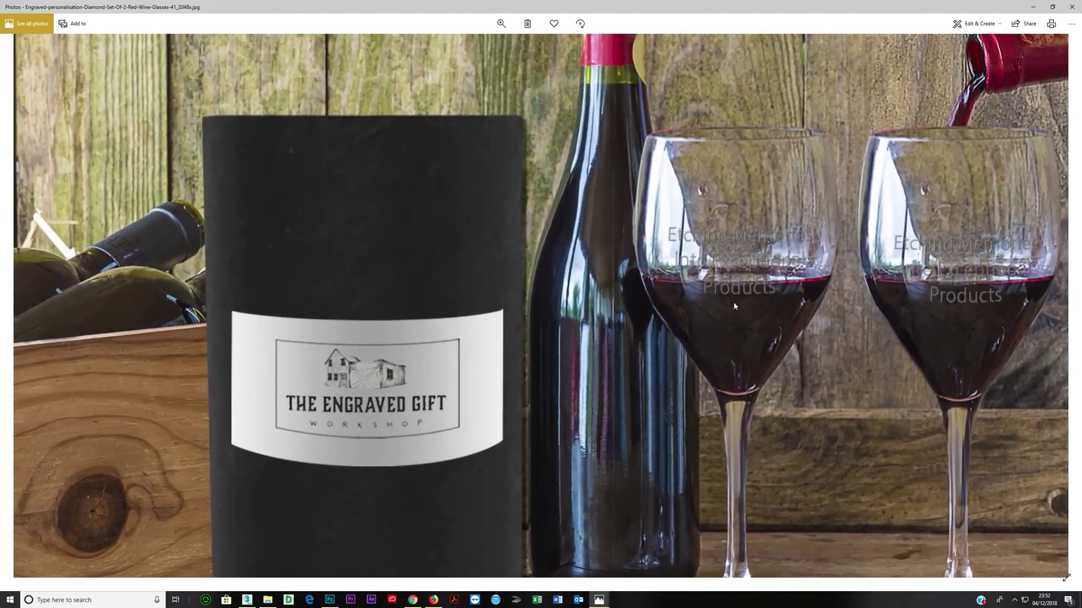
scroll(730, 306, "up", 1)
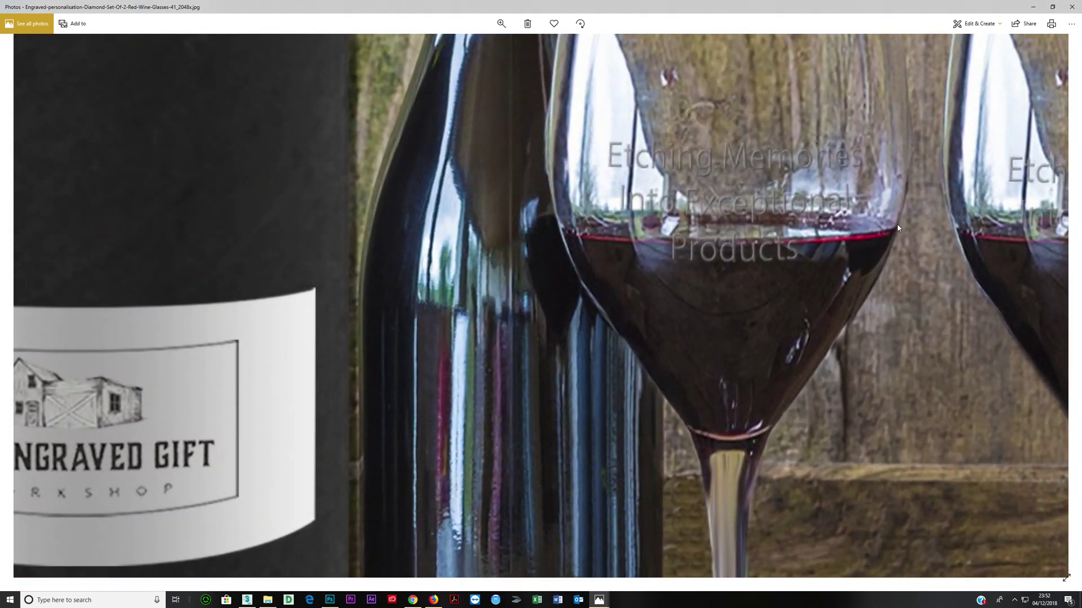
scroll(799, 451, "down", 6)
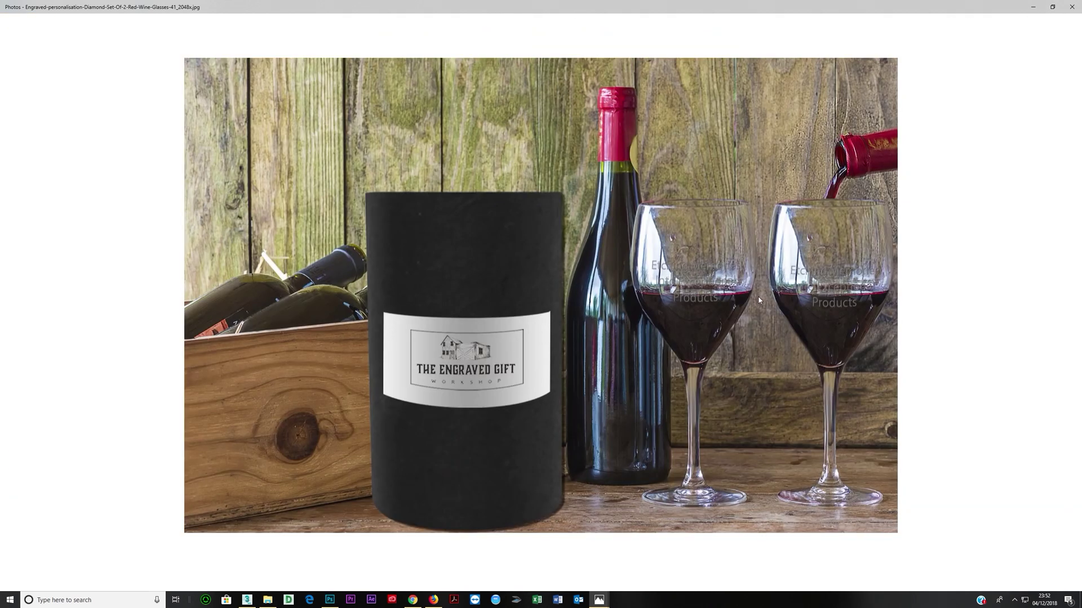
Examine the empty upper part of the wine glass and the neck and base of the dark bottle in the reference photo.
scroll(759, 300, "up", 4)
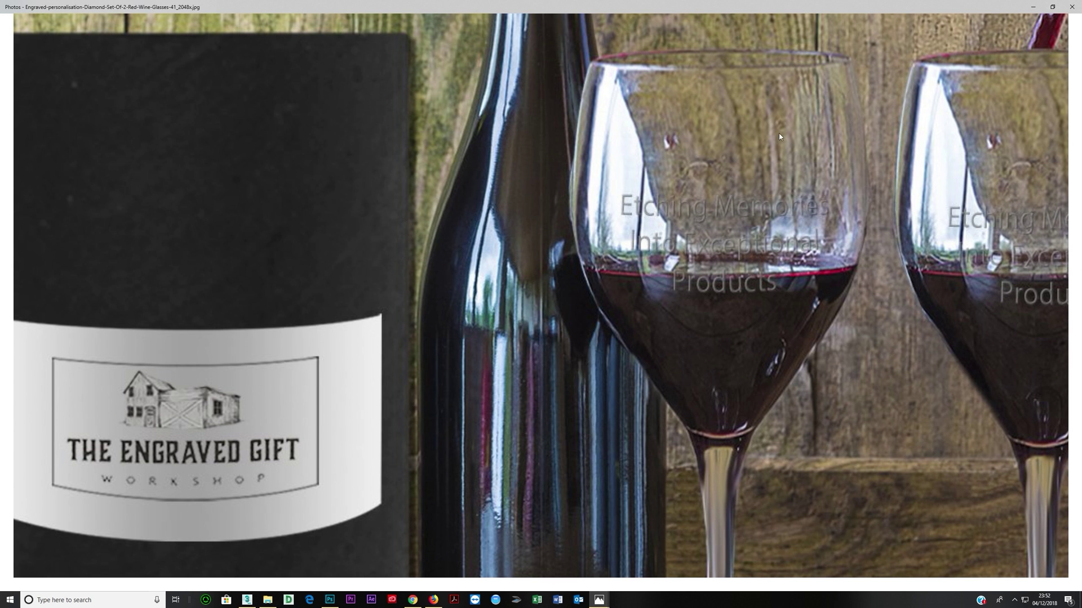
double_click(759, 141)
scroll(657, 175, "up", 6)
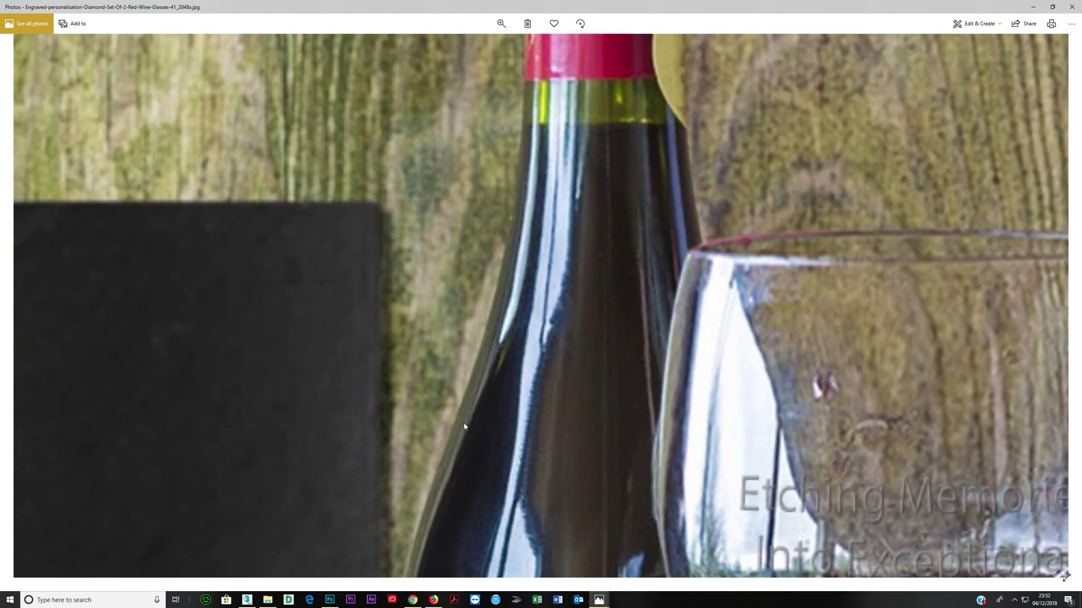
scroll(475, 422, "down", 6)
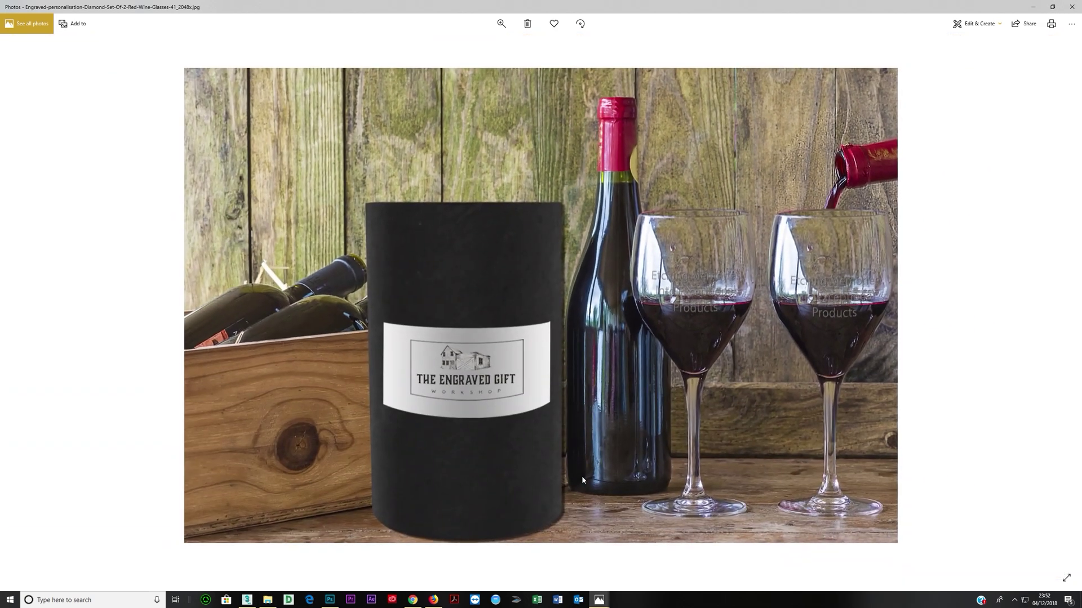
scroll(583, 480, "up", 5)
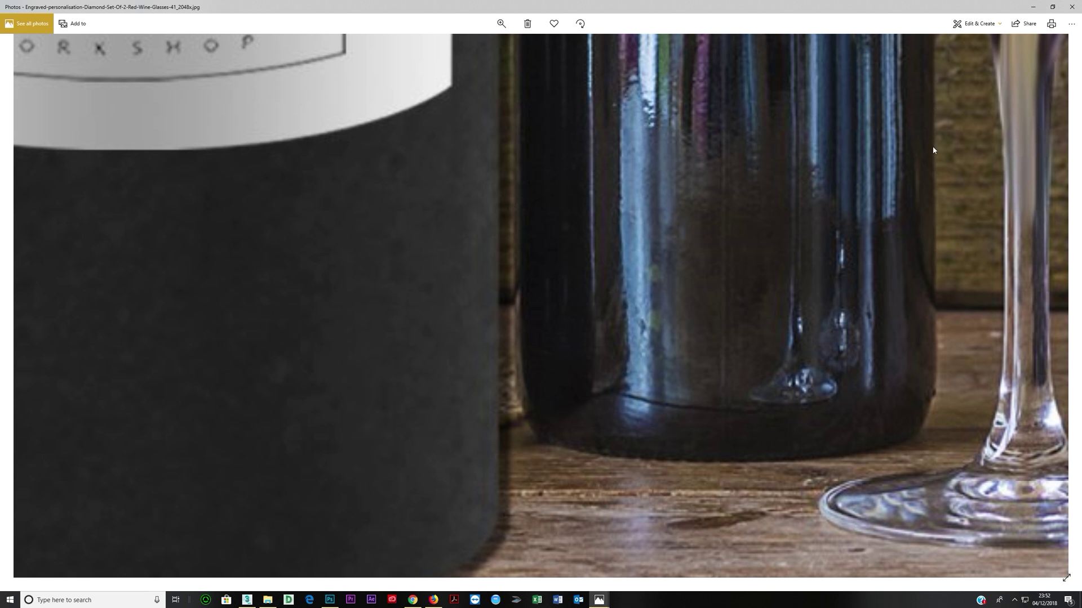
scroll(939, 322, "down", 5)
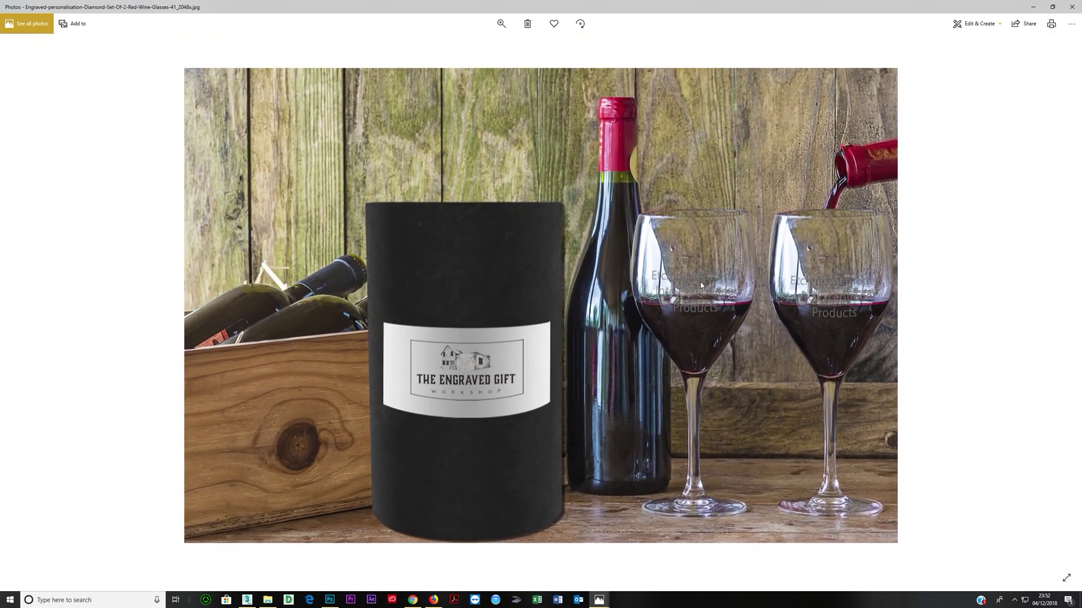
Inspect the wine surface and glass edges up close in the header_ouverture_3820x1400 and hederlig-red-wine-glass reference photos.
key("Right")
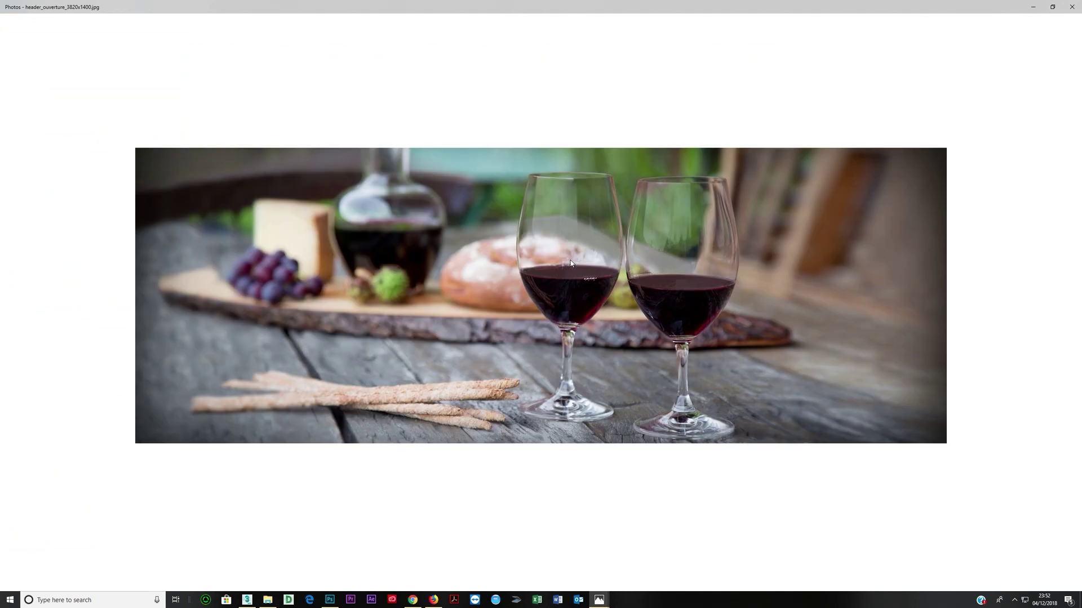
scroll(555, 284, "up", 5)
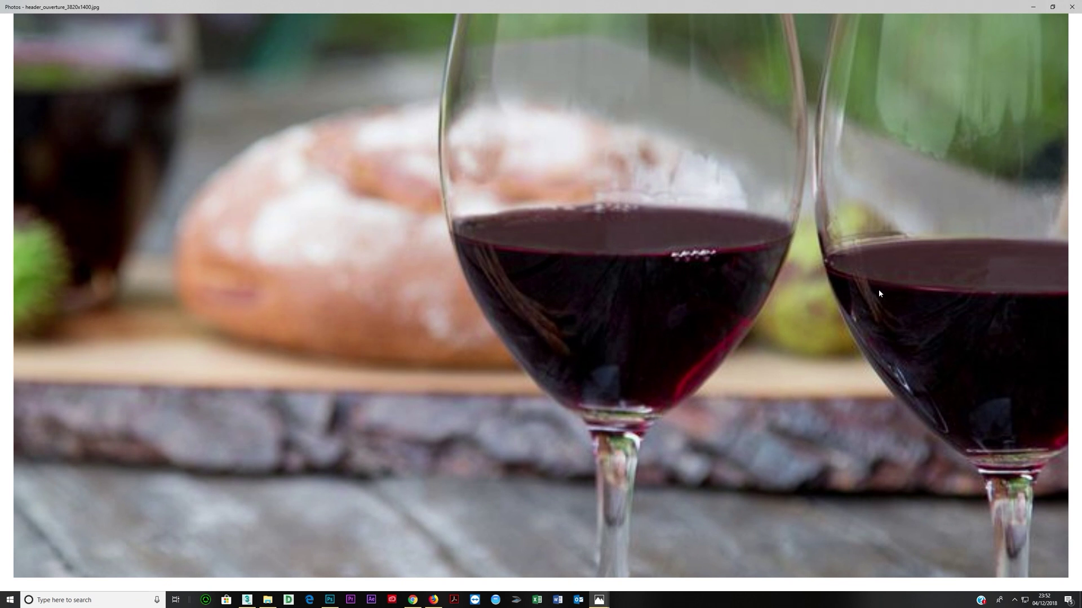
key("Right")
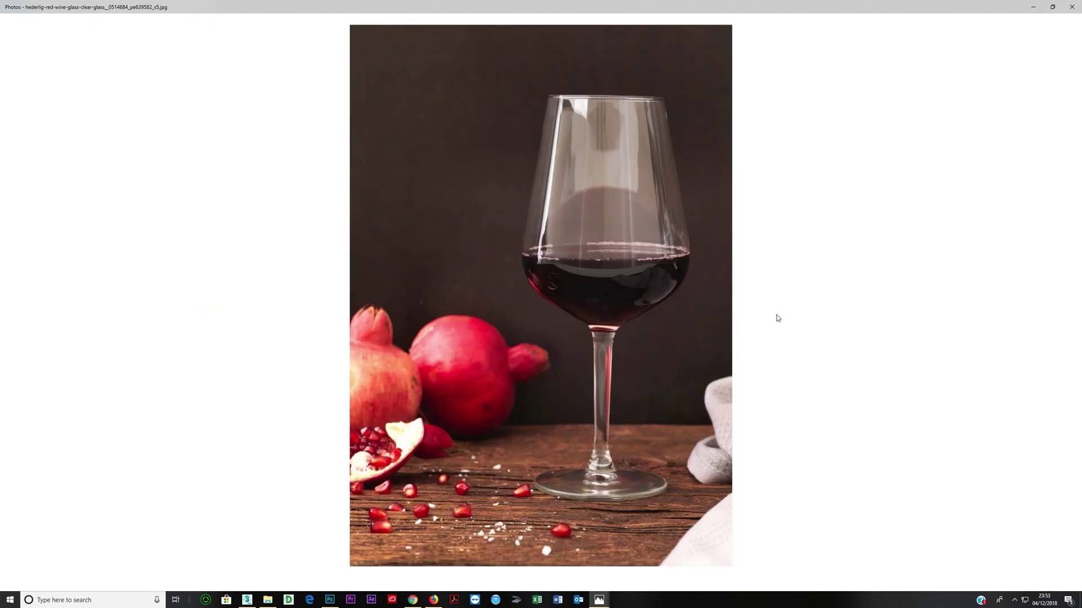
scroll(571, 255, "up", 4)
scroll(572, 256, "up", 2)
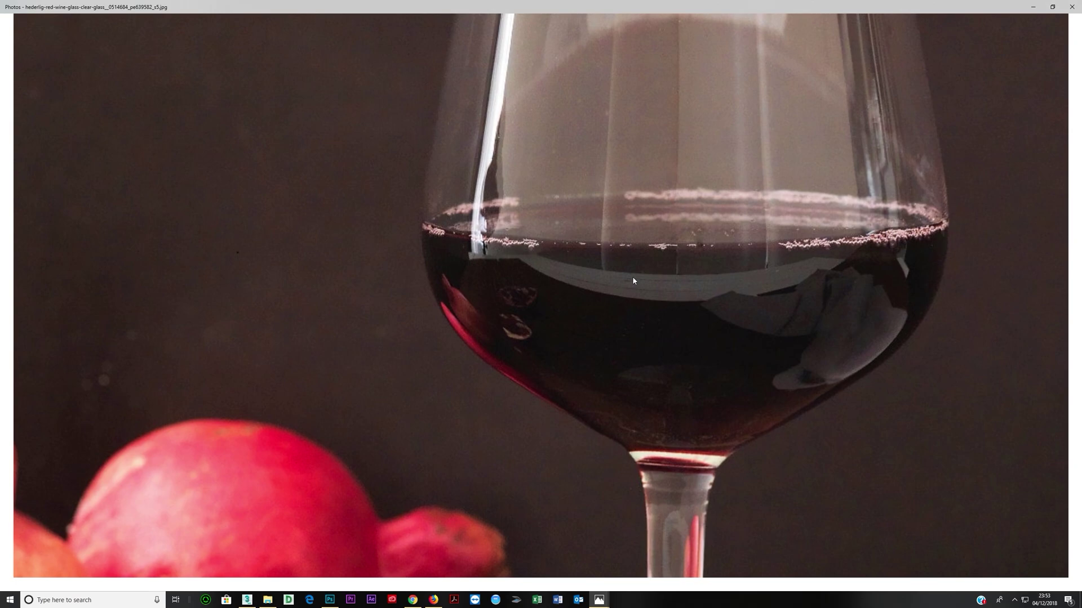
Return to the Photoshop render to view the whole scene, and bring up the Rendering surface interfaces page in Firefox.
key("alt+Tab")
left_click(640, 228)
scroll(585, 278, "down", 2, "ctrl")
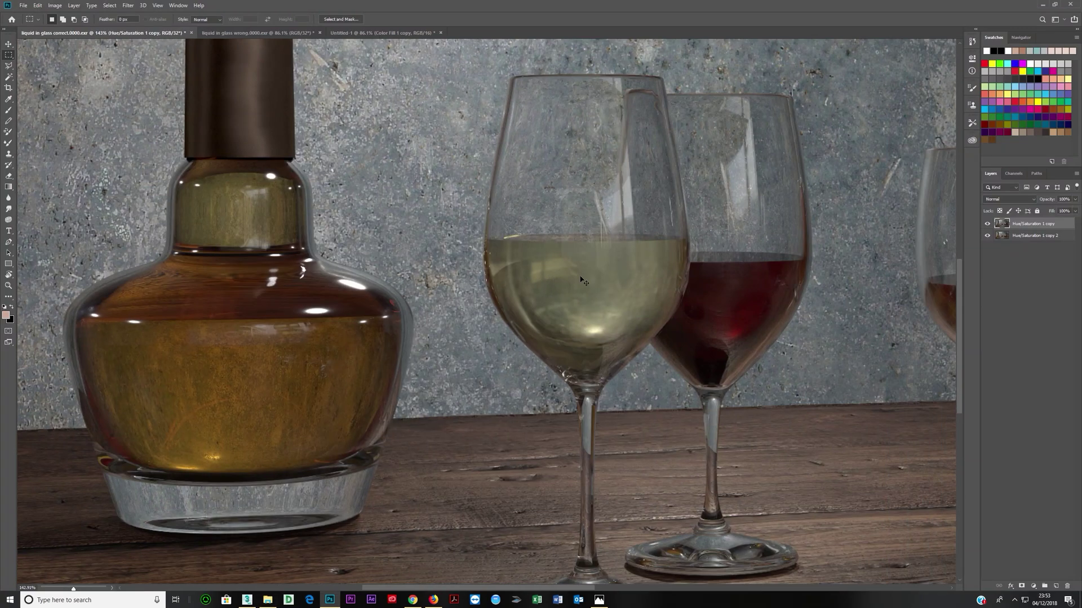
scroll(580, 277, "down", 10, "alt")
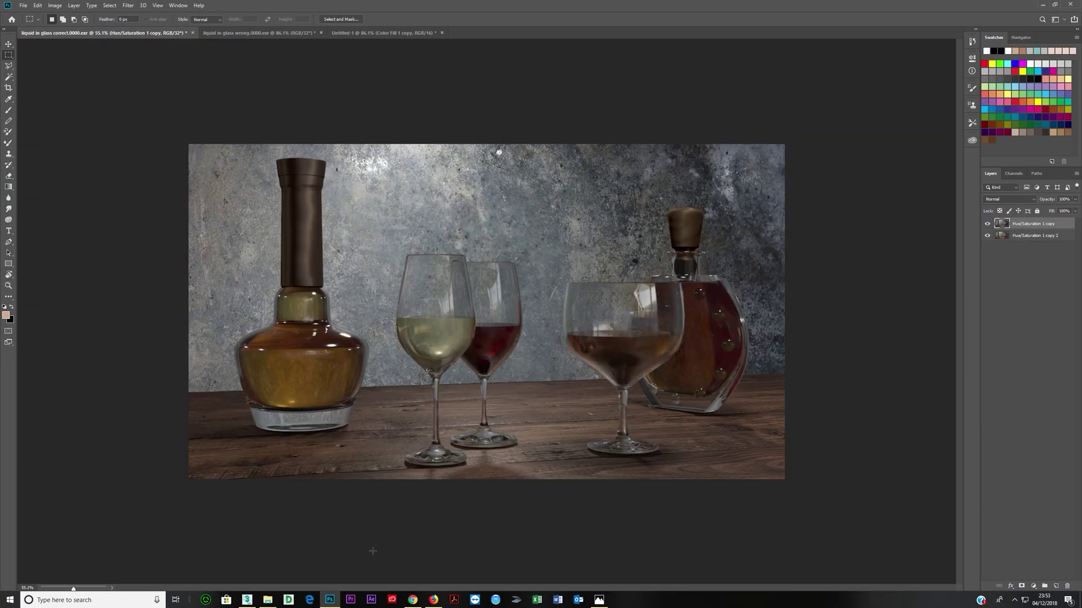
left_click(434, 599)
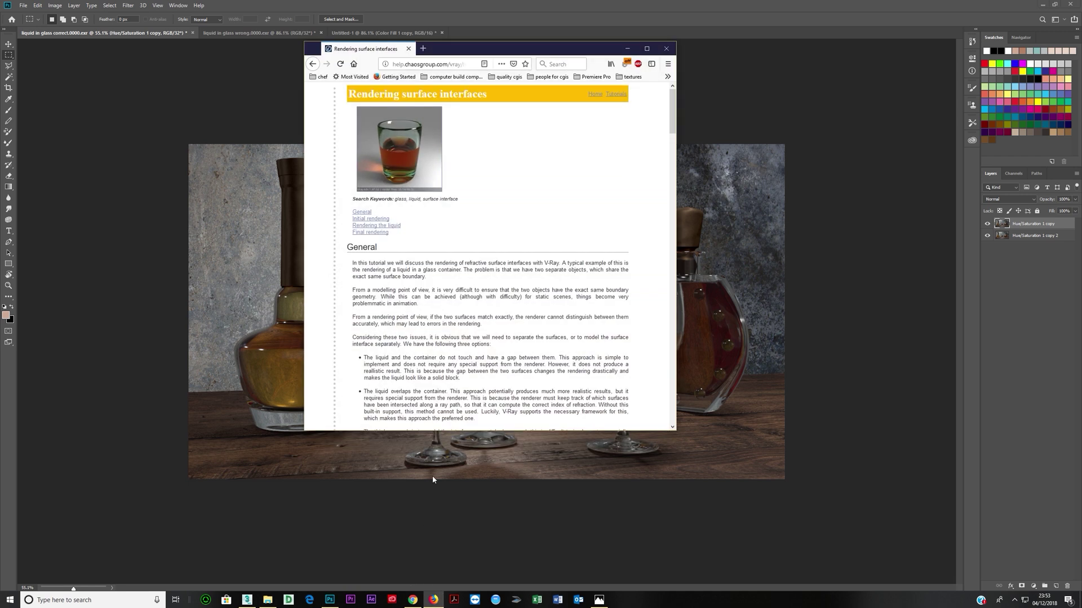
Enlarge the browser, look over the Google results for "chaos group liquid in glass", and return to the Photoshop render.
left_click(646, 49)
left_click(9, 23)
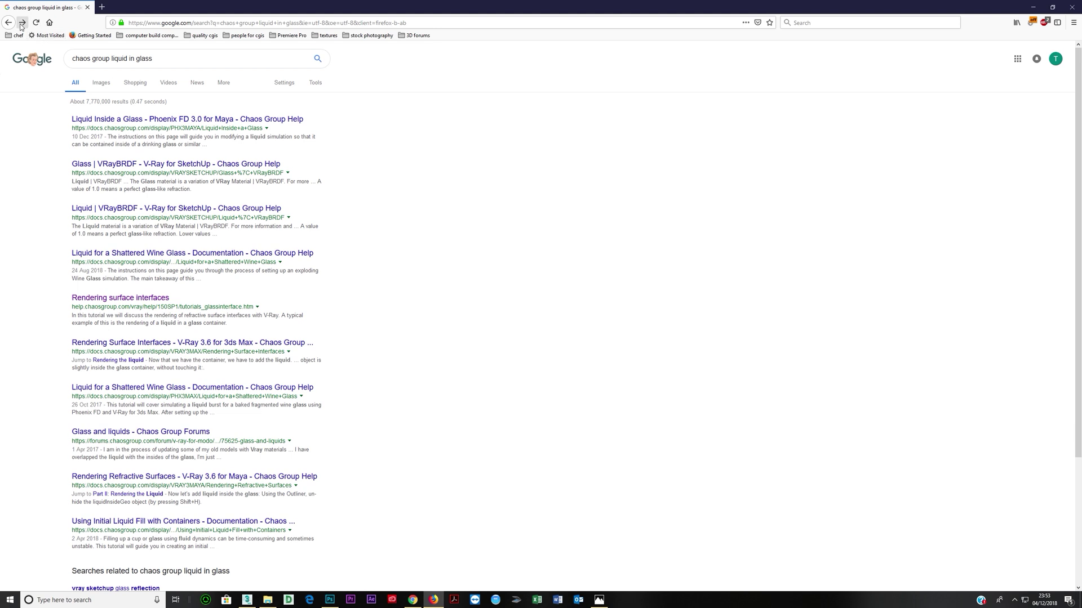
left_click(22, 24)
key("alt+Tab")
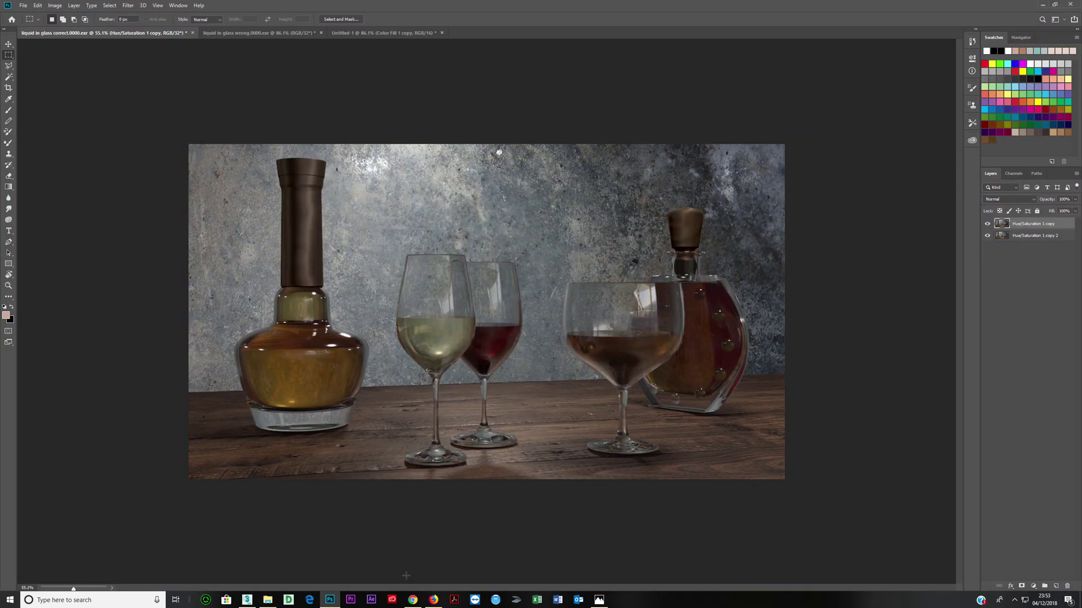
Switch to 3ds Max, isolate the white wine glass, and show the whole glass in a full-size Perspective view.
left_click(247, 600)
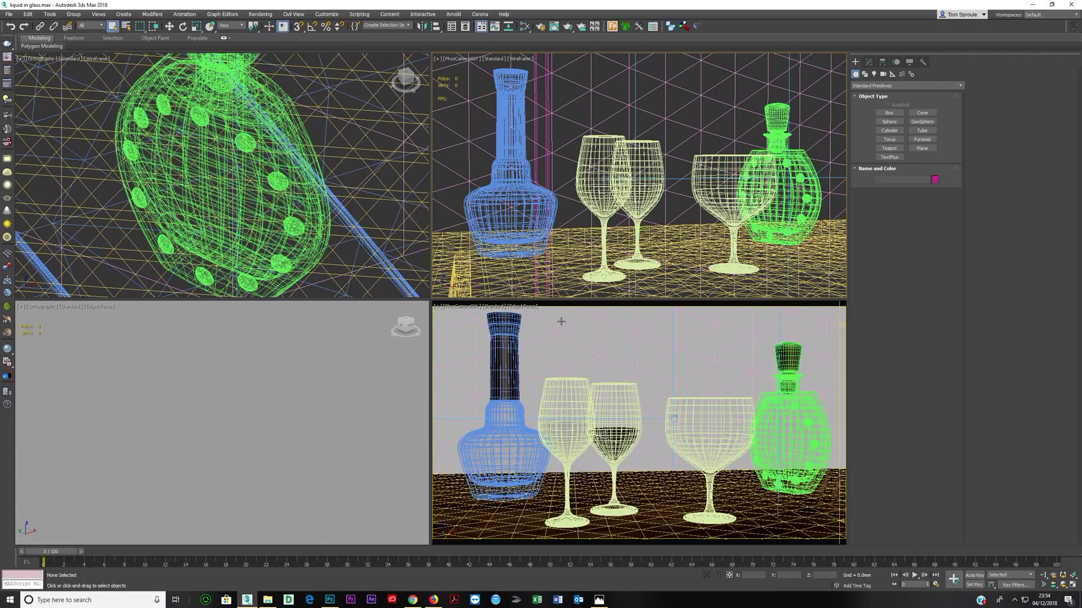
left_click(573, 404)
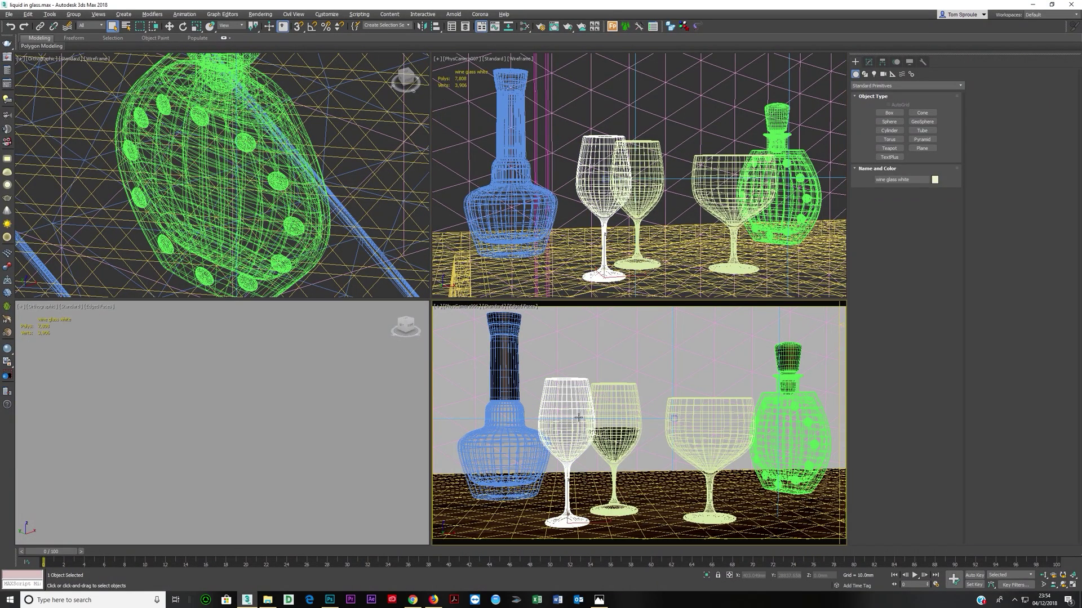
key("alt+q")
right_click(353, 239)
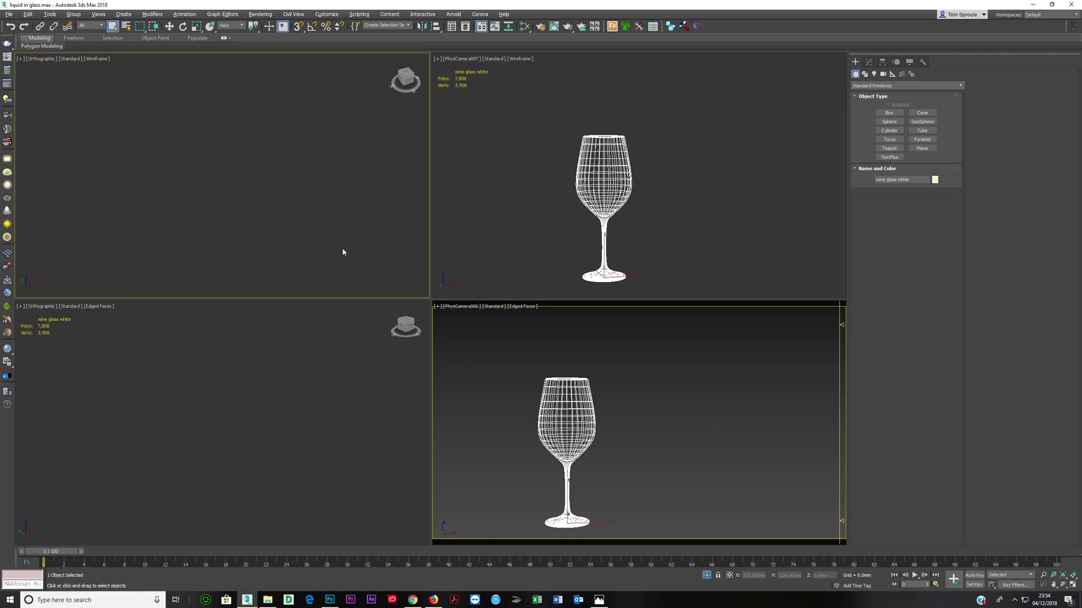
key("t")
key("p")
key("z")
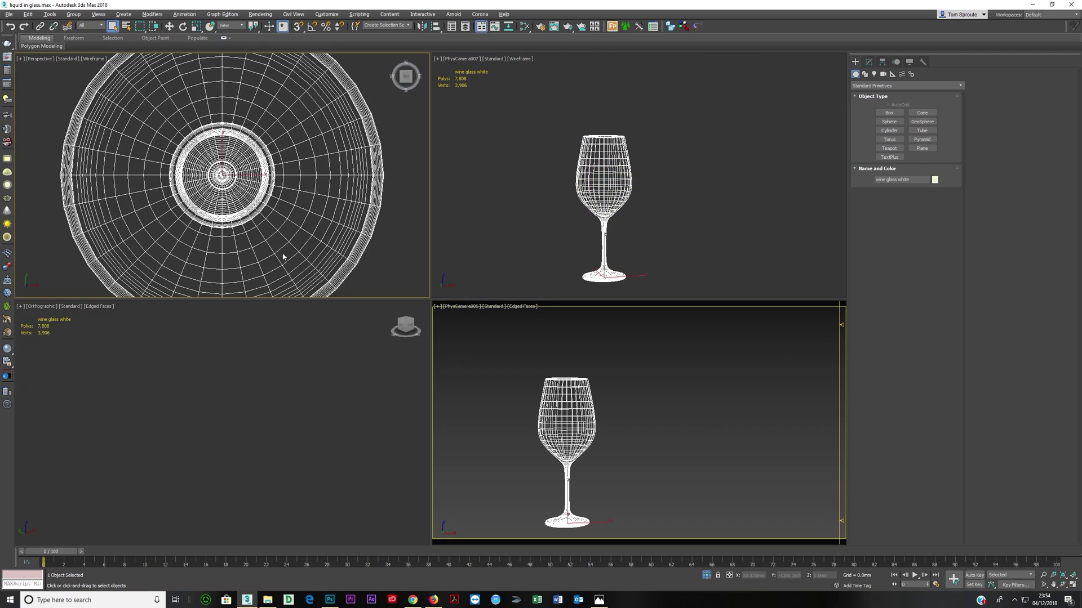
middle_click_drag(248, 249, 249, 204, "alt")
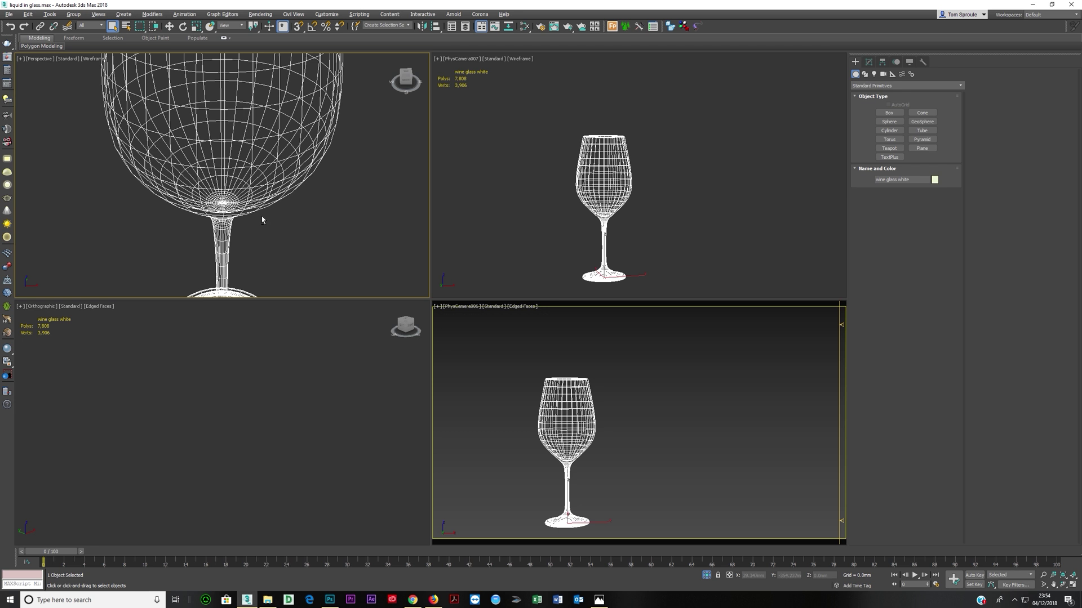
key("alt+w")
scroll(389, 301, "down", 5)
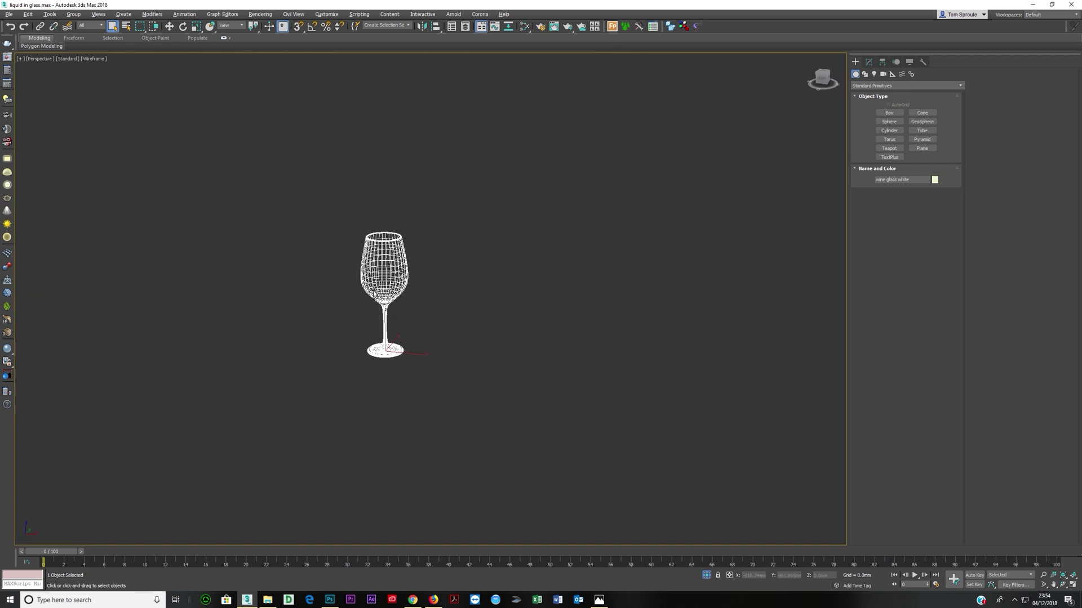
Temporarily disable the wine glass's Lathe modifier to examine its profile line, and re-enable it.
left_click(869, 62)
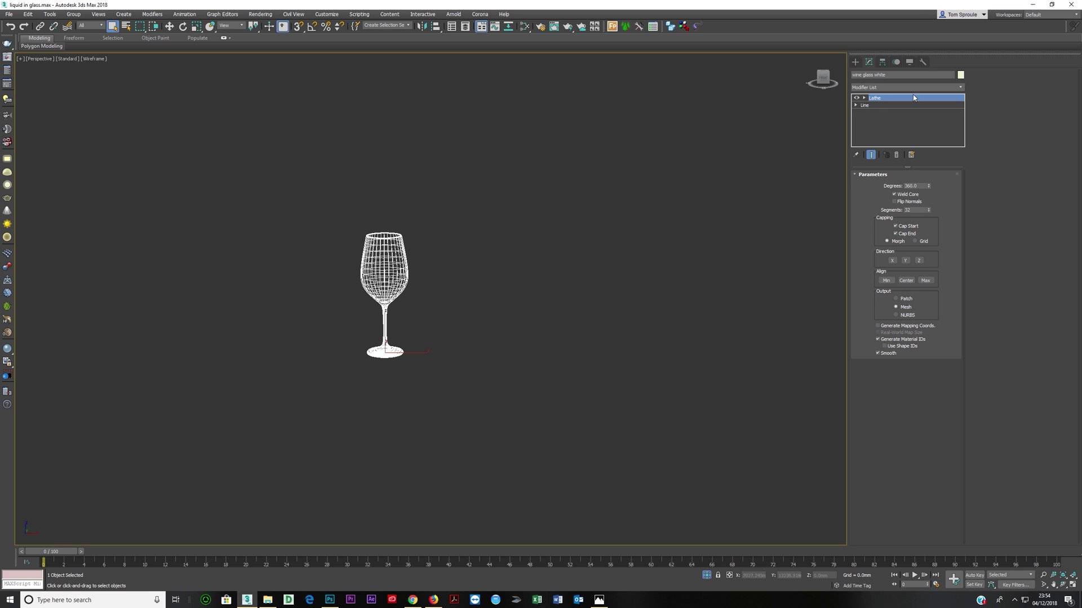
left_click(856, 99)
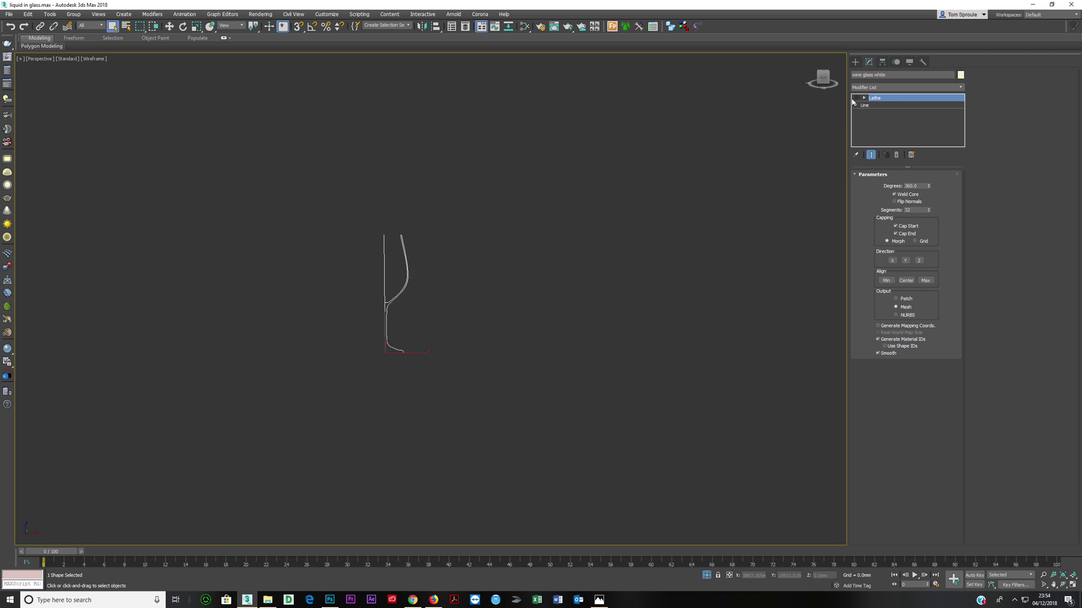
left_click(856, 99)
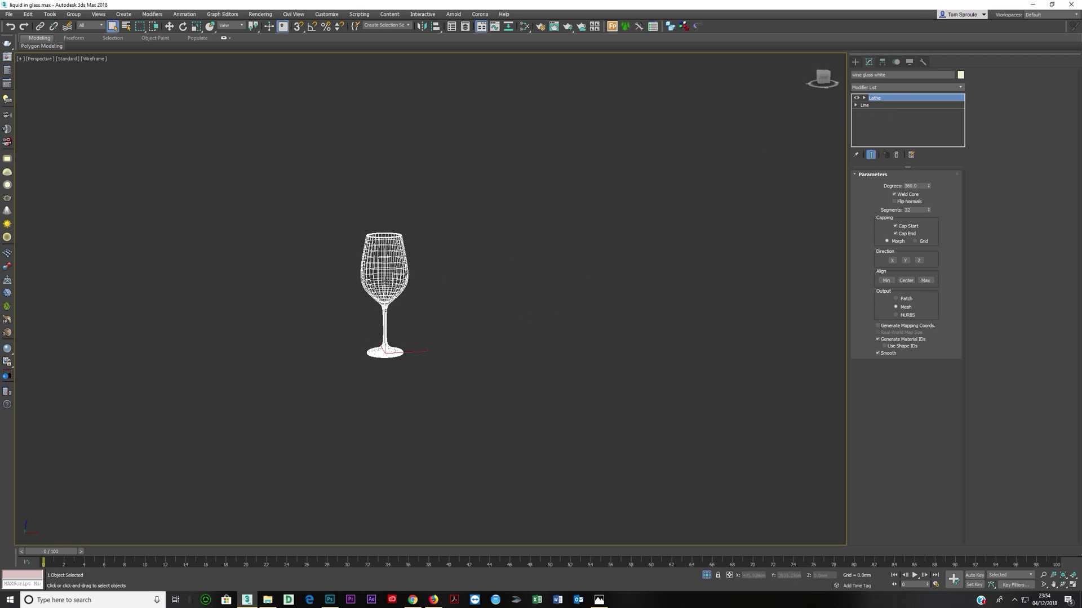
scroll(390, 278, "up", 5)
scroll(421, 288, "down", 4)
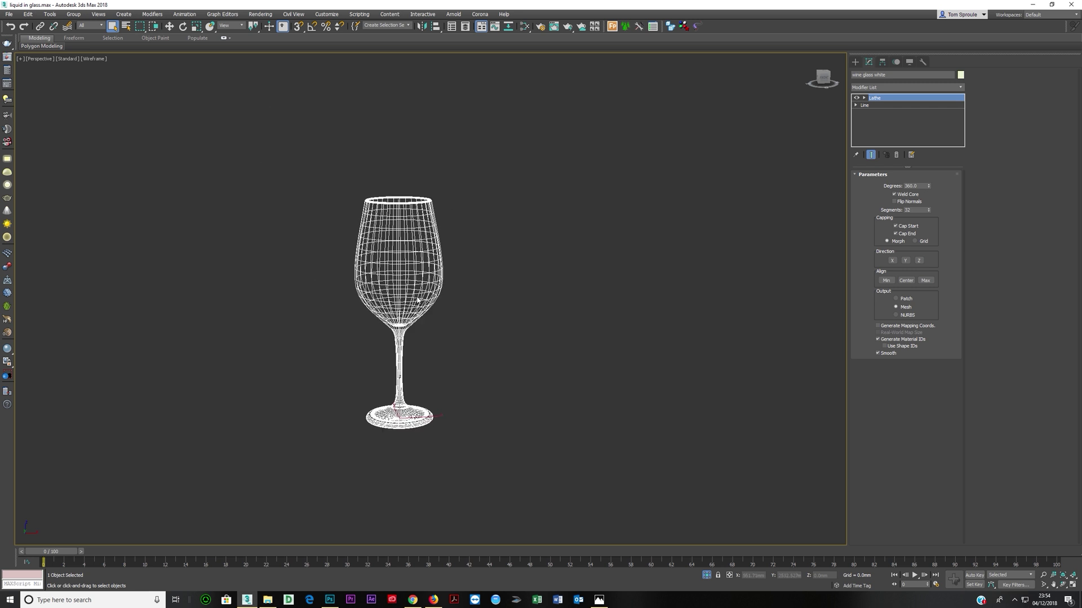
Clone the wine glass in place and convert the clone to an Editable Poly.
right_click(415, 294)
left_click(432, 350)
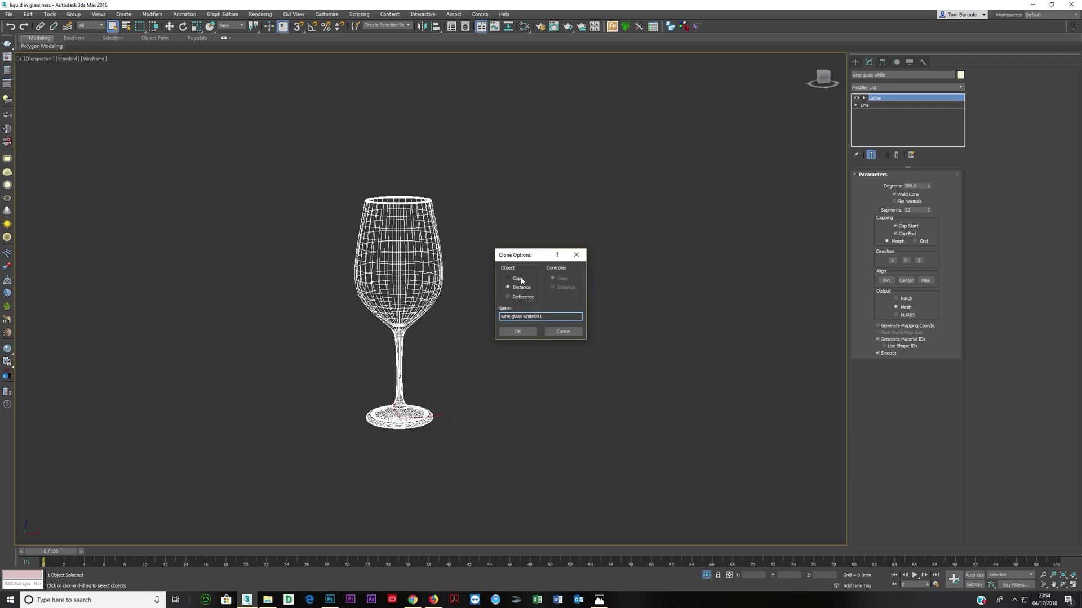
left_click(519, 332)
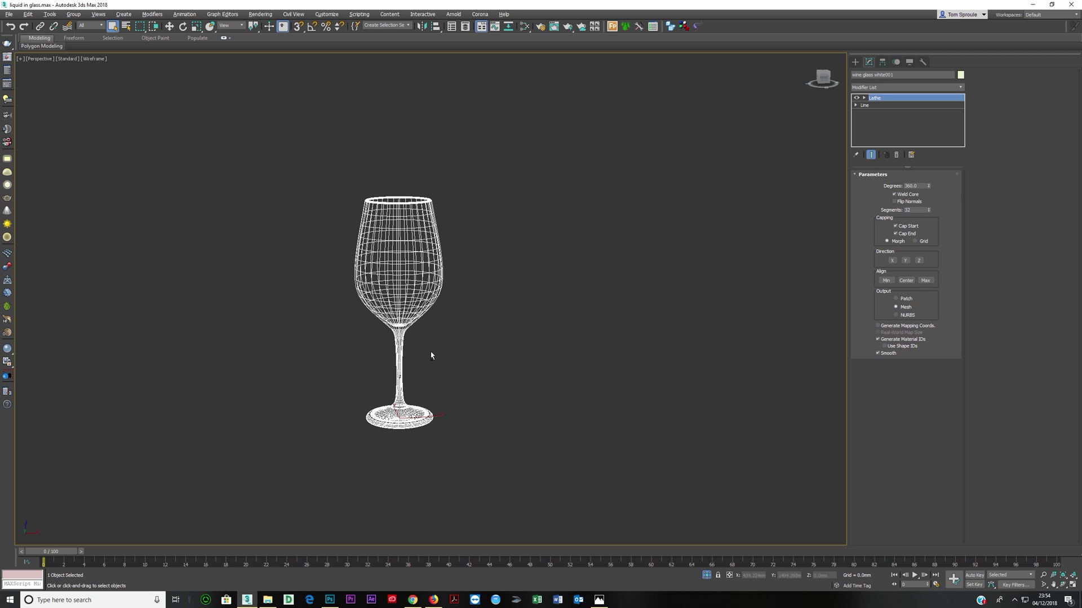
key("z")
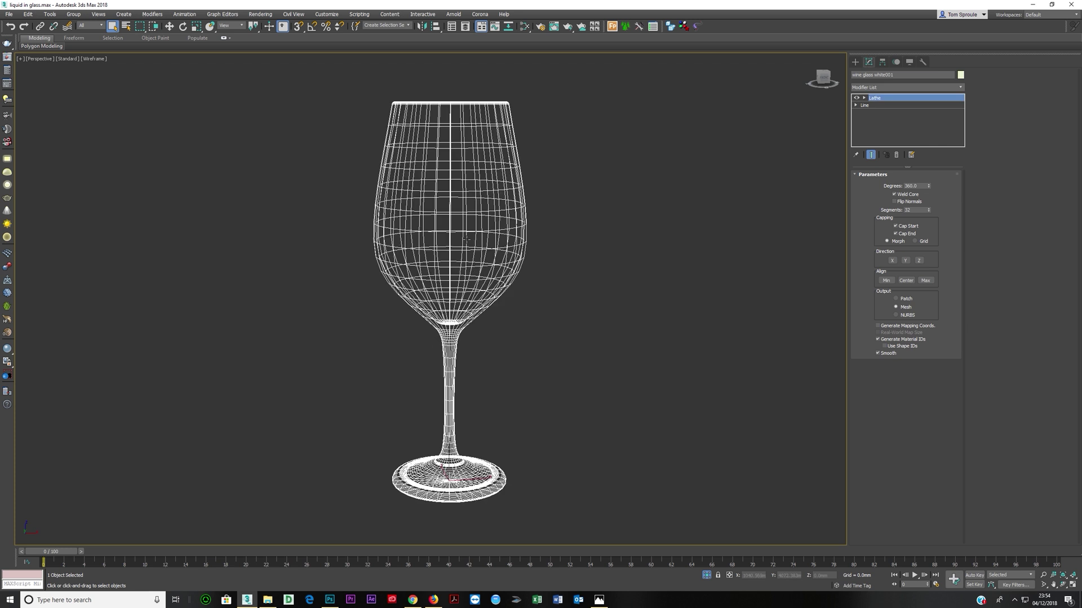
right_click(507, 307)
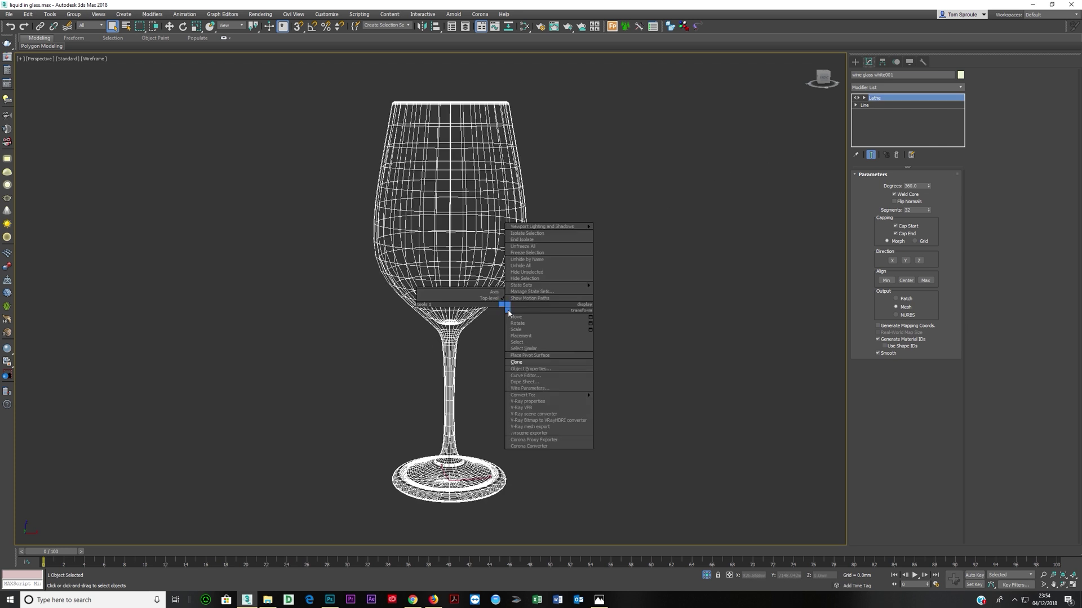
mouse_move(558, 395)
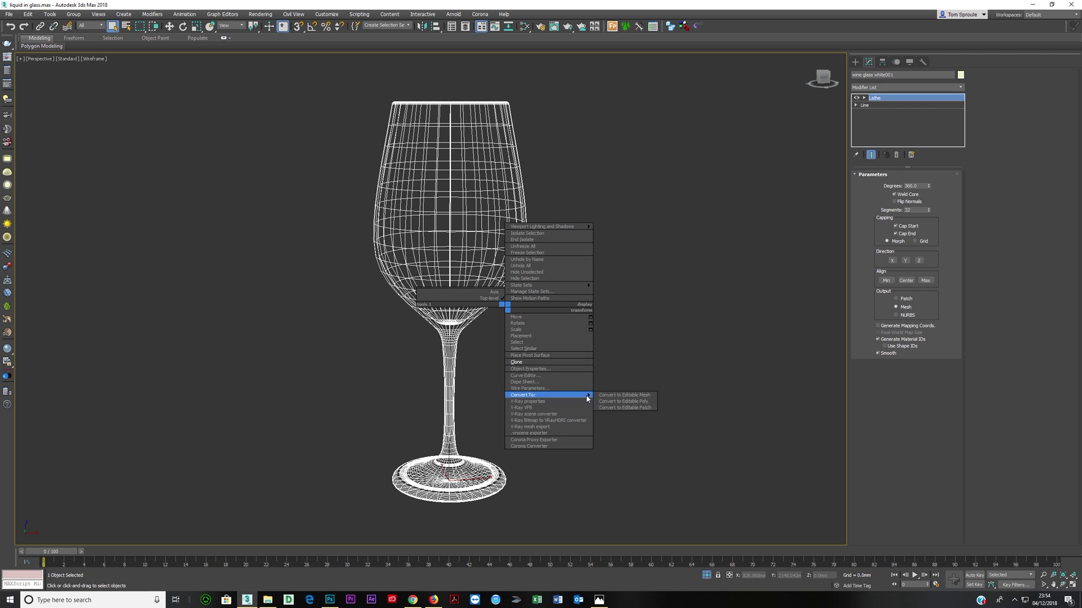
left_click(611, 401)
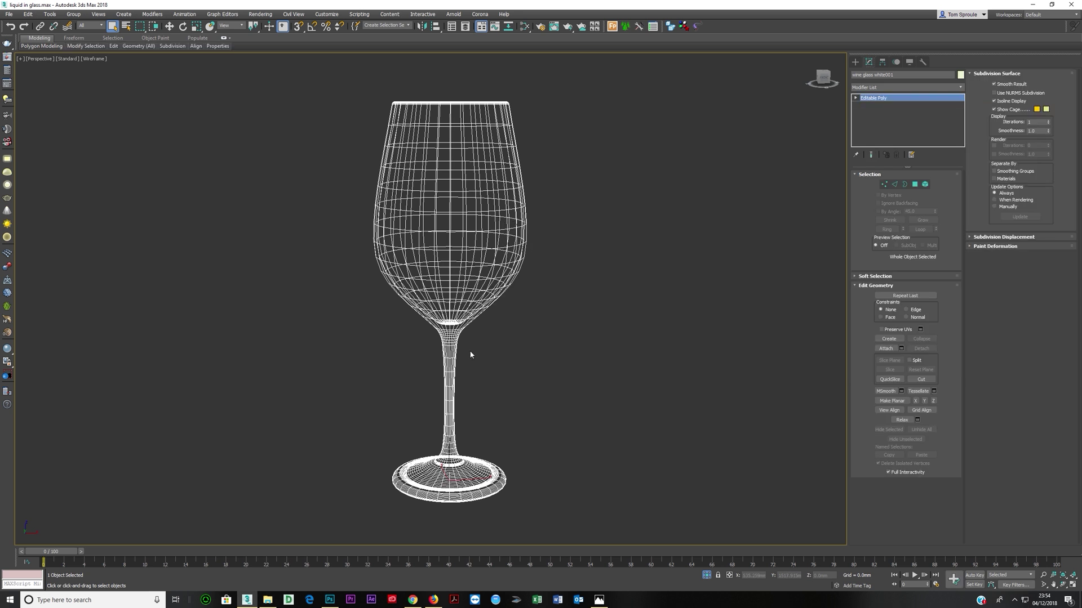
Delete the polygons of the cloned glass's upper bowl, above the intended liquid level, working in the Front view.
key("f")
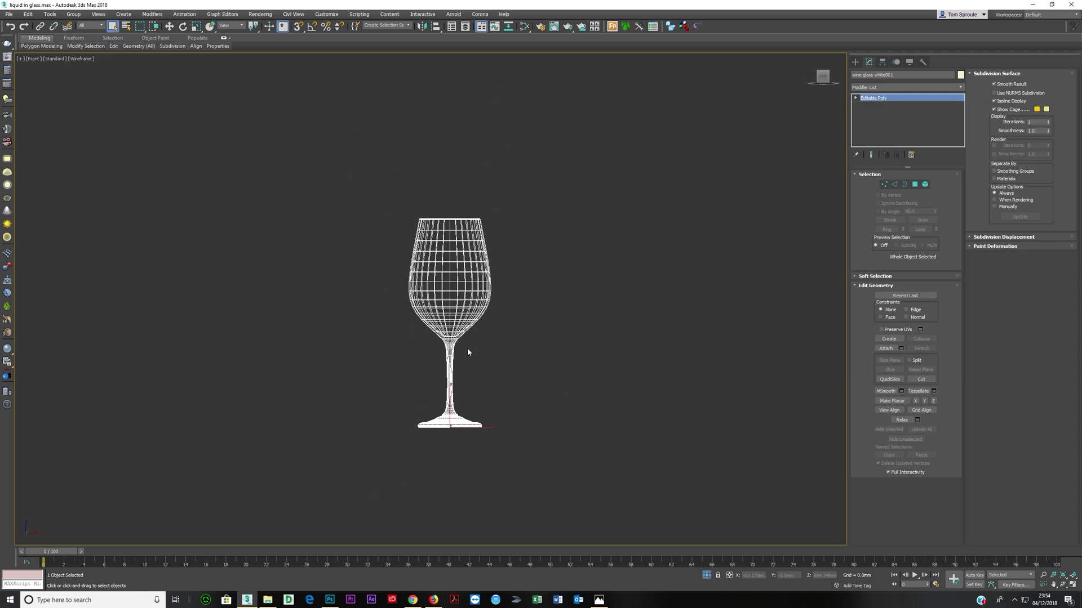
key("4")
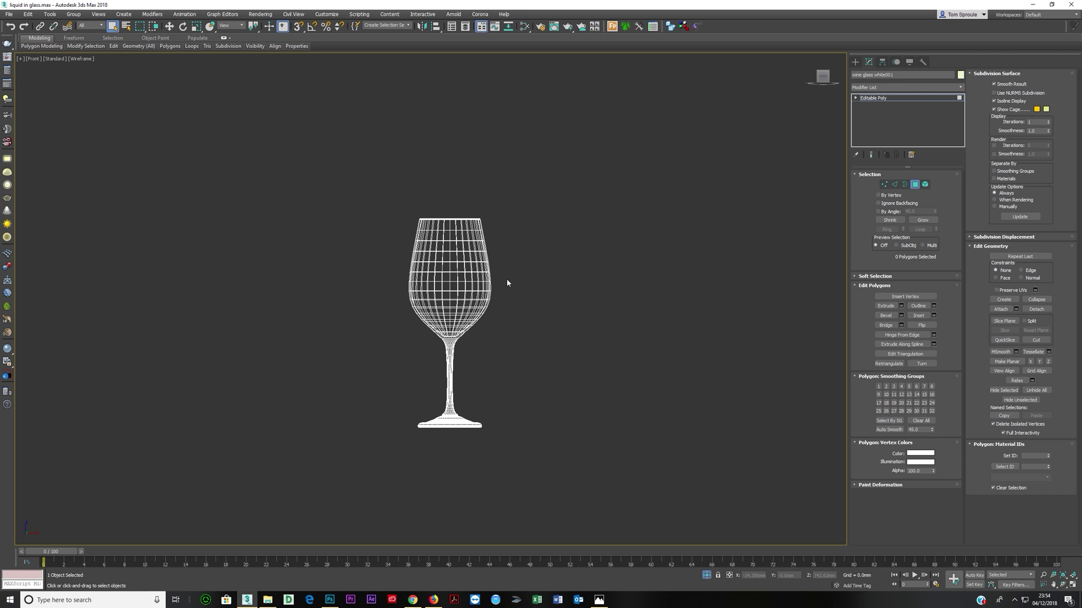
left_click_drag(379, 219, 380, 220)
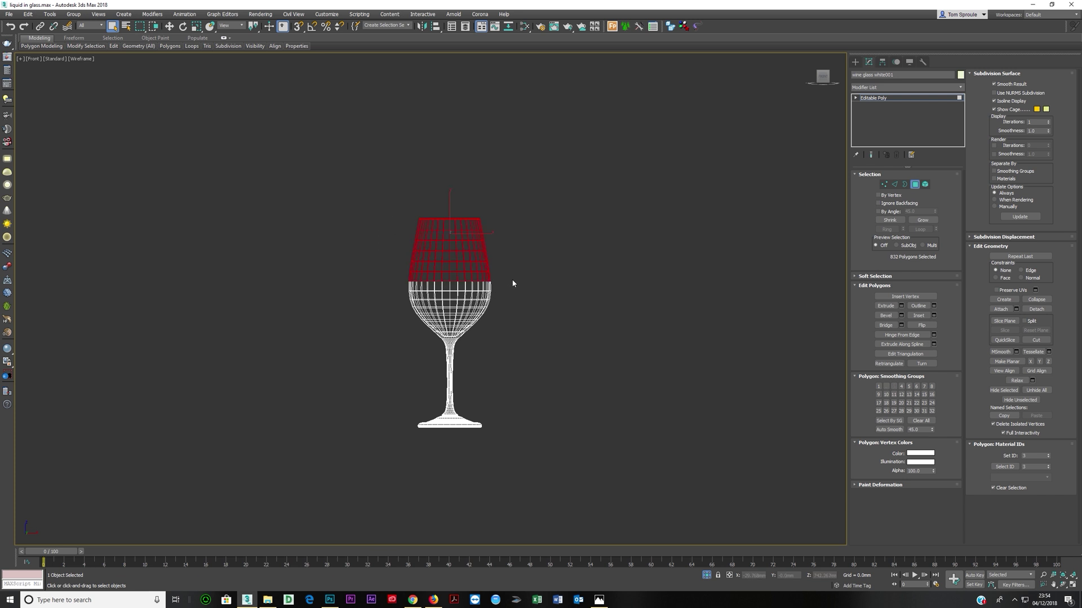
key("Delete")
Delete the clone's outer shell with its stem and base as an element, keeping only the inner bowl surface.
middle_click_drag(449, 312, 430, 326, "alt")
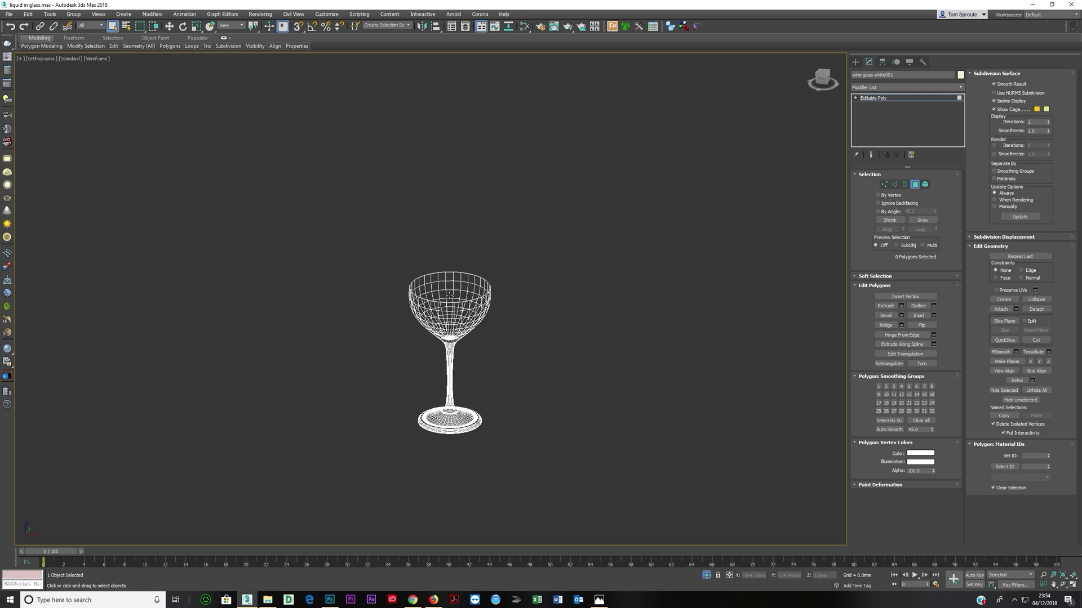
scroll(419, 297, "up", 6)
left_click(925, 184)
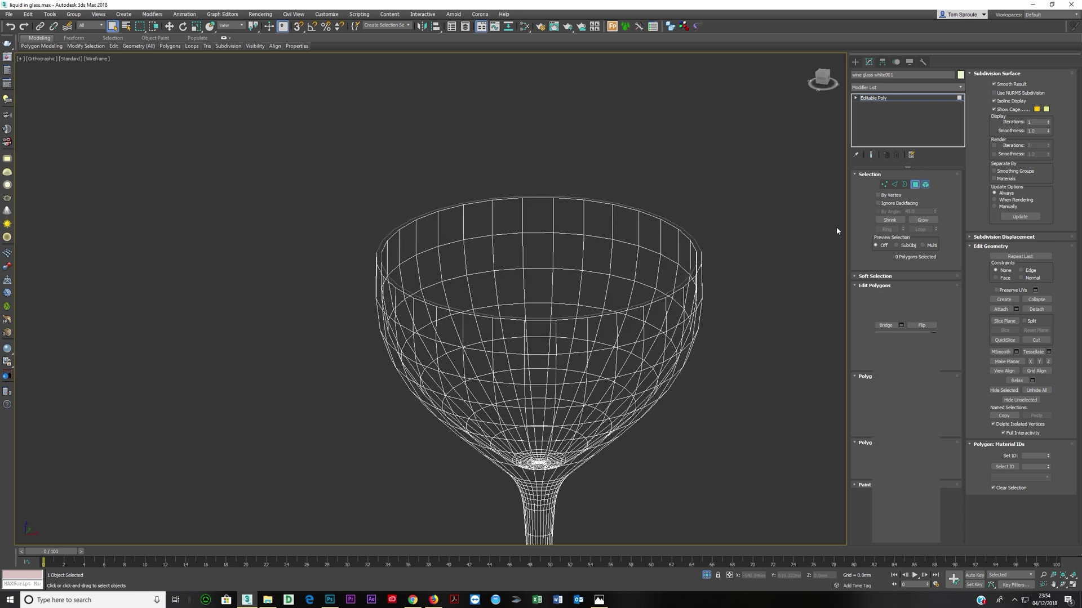
left_click(577, 358)
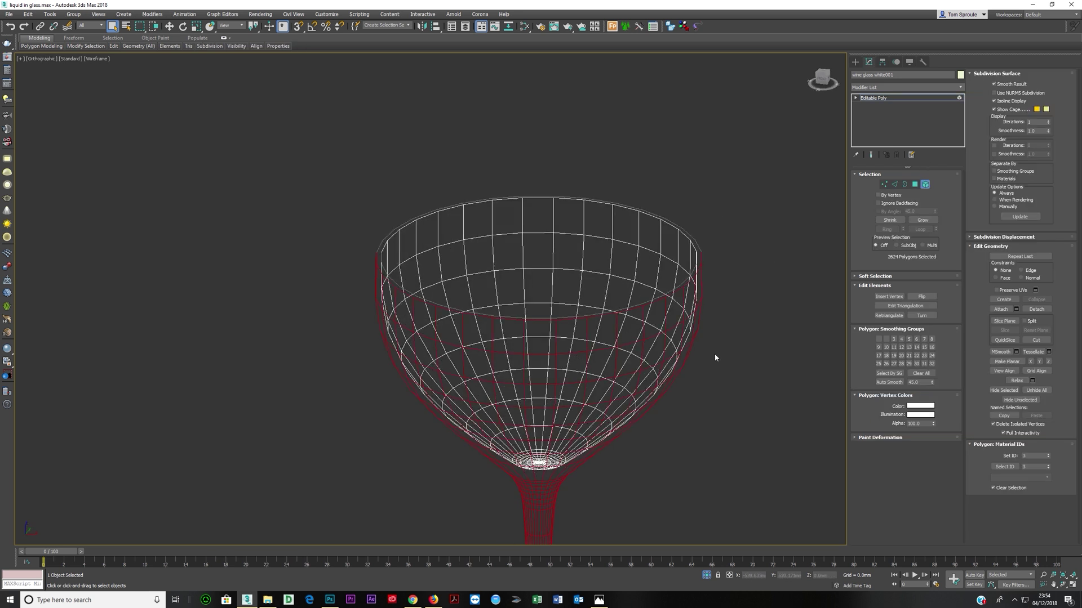
key("Delete")
Check the Backface Cull display setting in the inner bowl mesh's object properties and inspect the mesh.
middle_click_drag(623, 353, 555, 334, "alt")
right_click(556, 333)
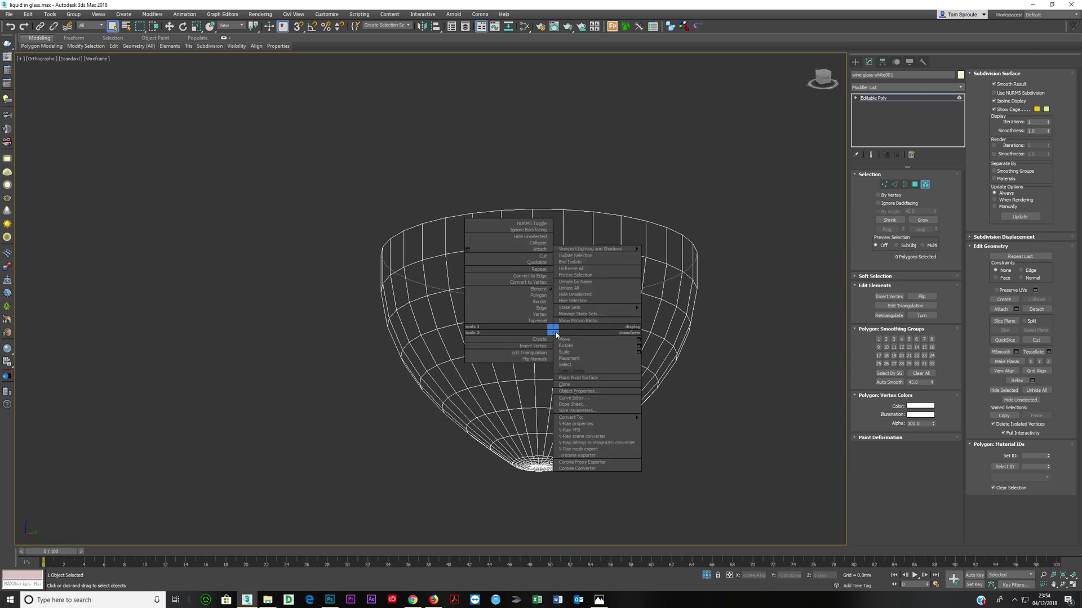
left_click(581, 391)
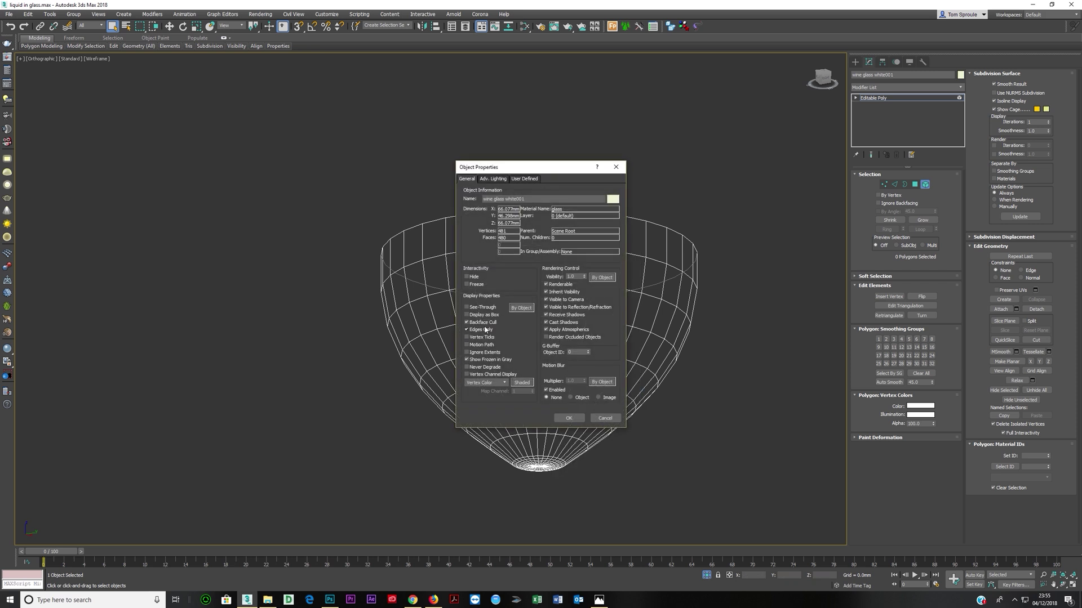
left_click(568, 418)
middle_click_drag(523, 365, 564, 316, "alt")
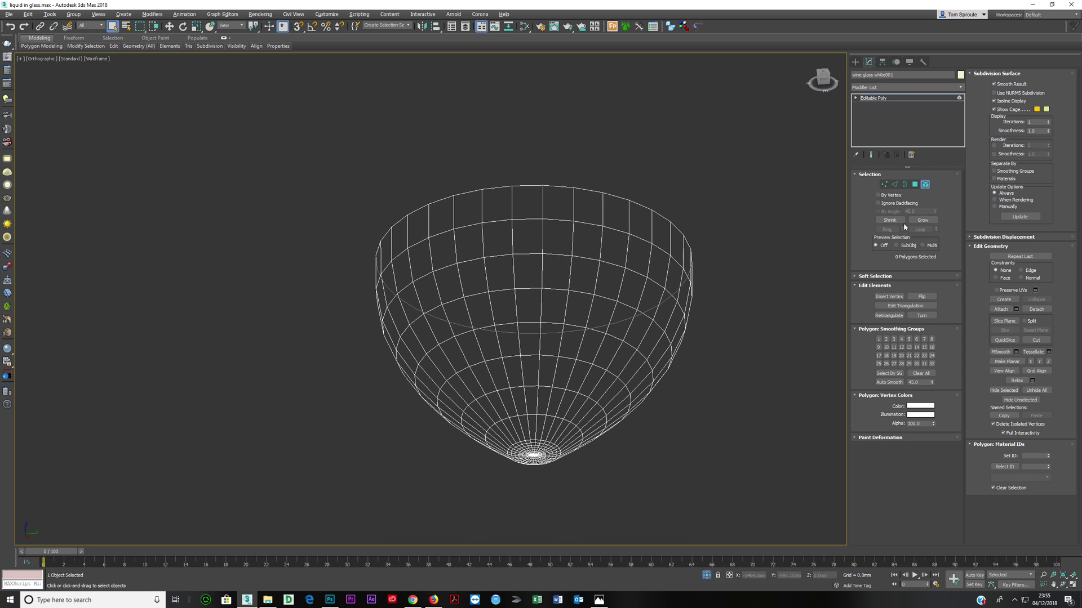
Cap the open border along the upper rim of the inner bowl mesh and leave sub-object editing.
left_click(904, 185)
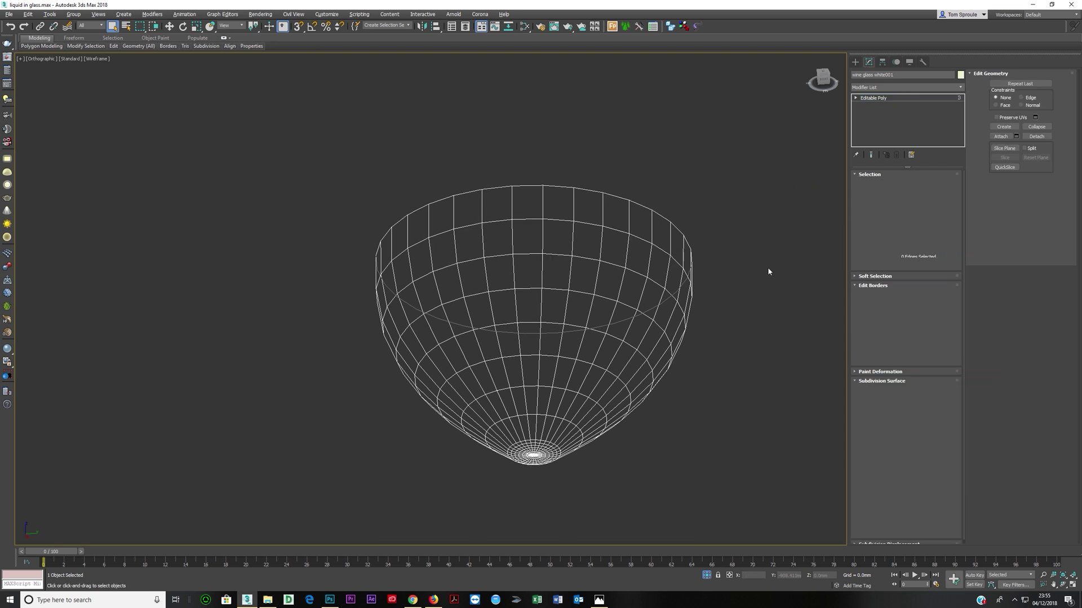
left_click_drag(624, 238, 602, 224)
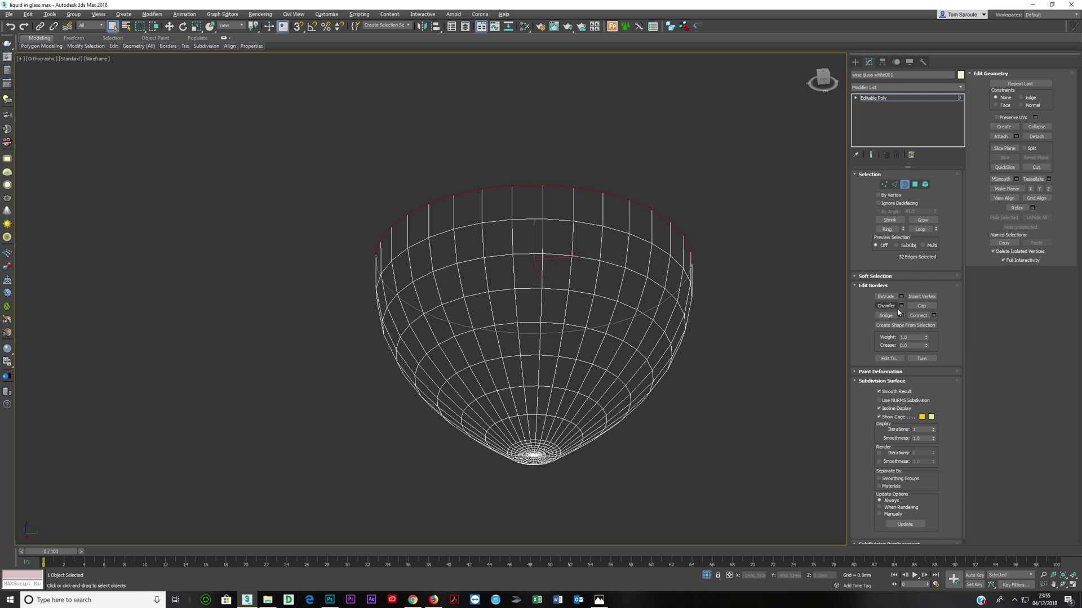
right_click(694, 240)
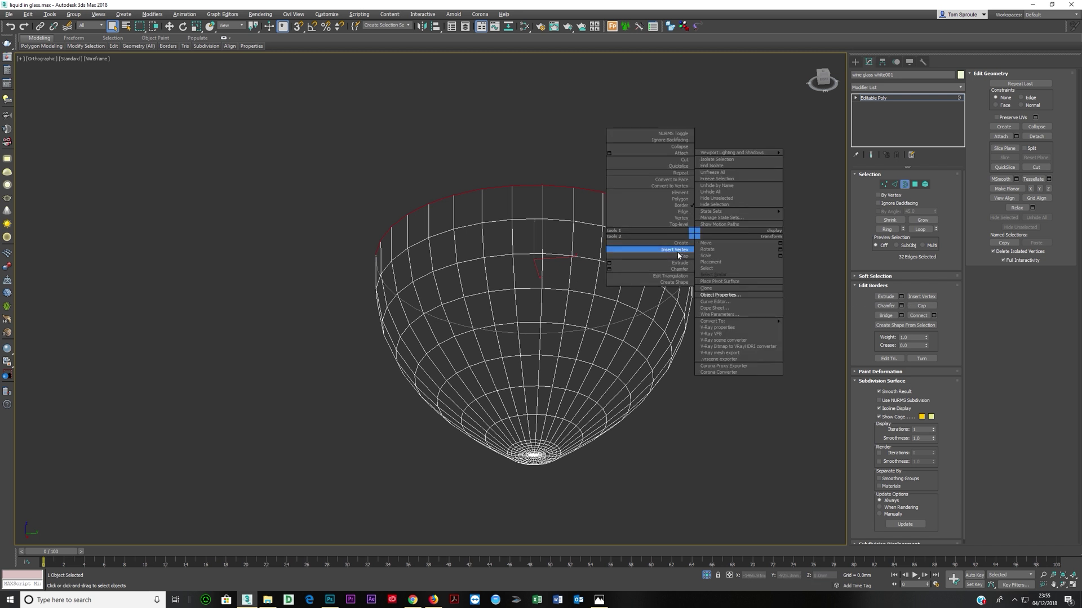
left_click(679, 256)
middle_click_drag(656, 286, 631, 286, "alt")
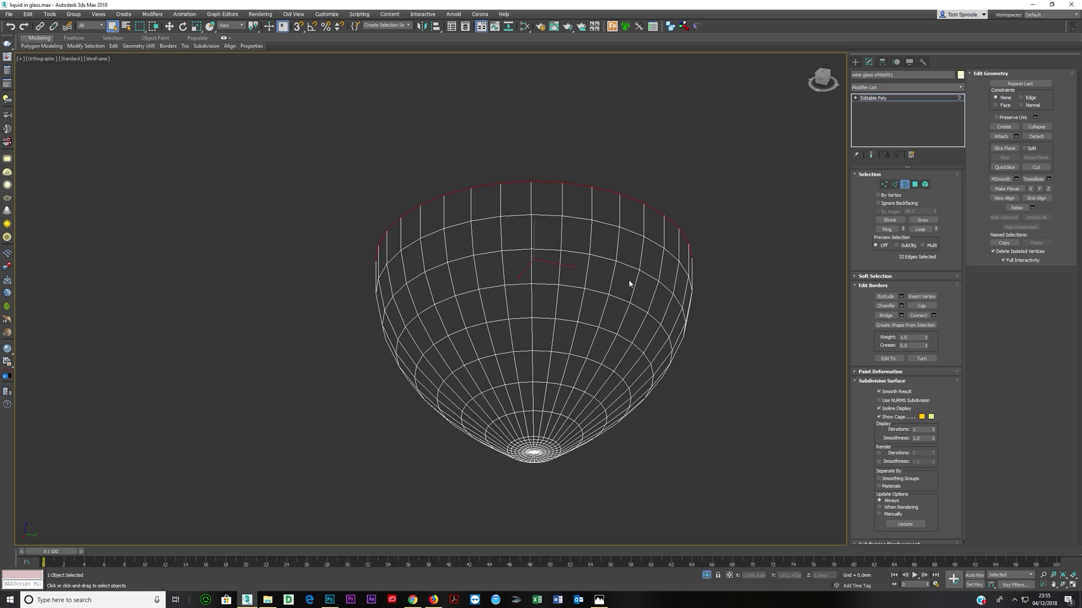
left_click(896, 98)
Open the Slate Material Editor and add a new VRayMtl in an empty area of the node view.
left_click(524, 27)
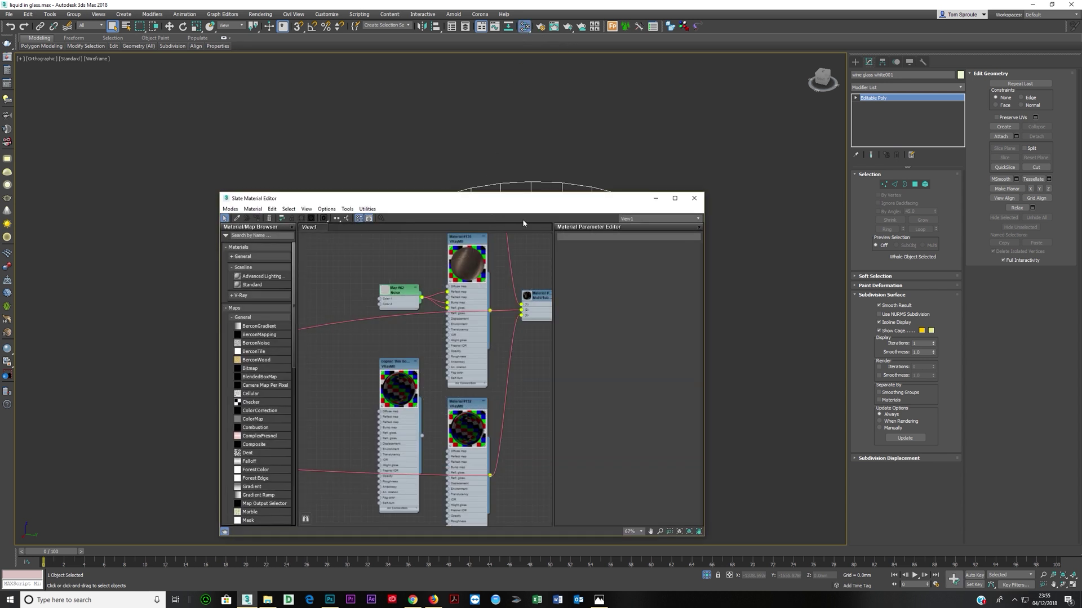
scroll(524, 332, "down", 3)
middle_click_drag(547, 372, 369, 299)
scroll(370, 299, "up", 1)
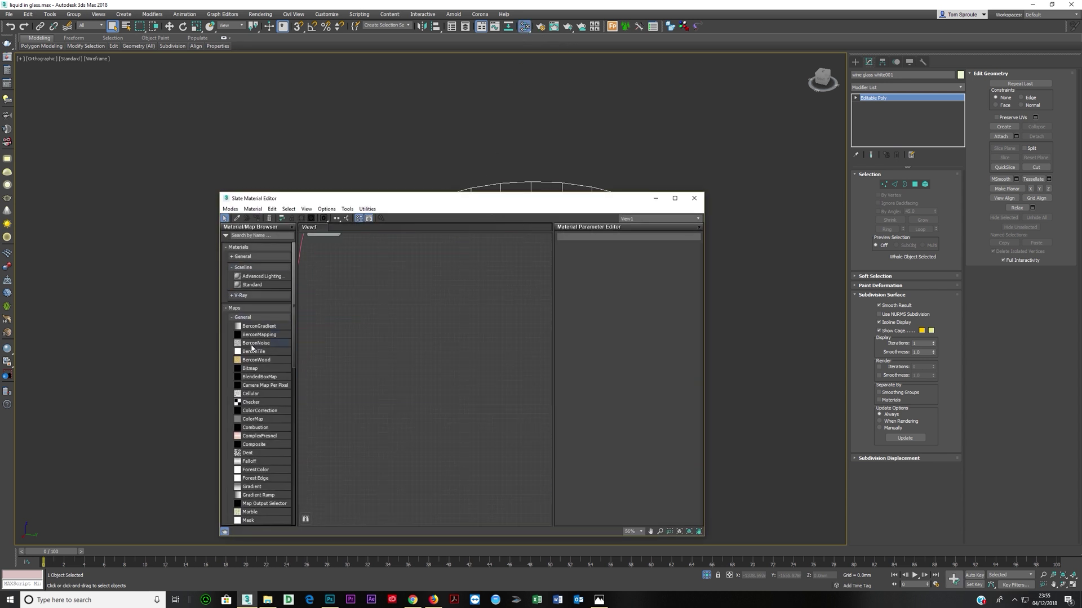
left_click(243, 317)
left_click(242, 296)
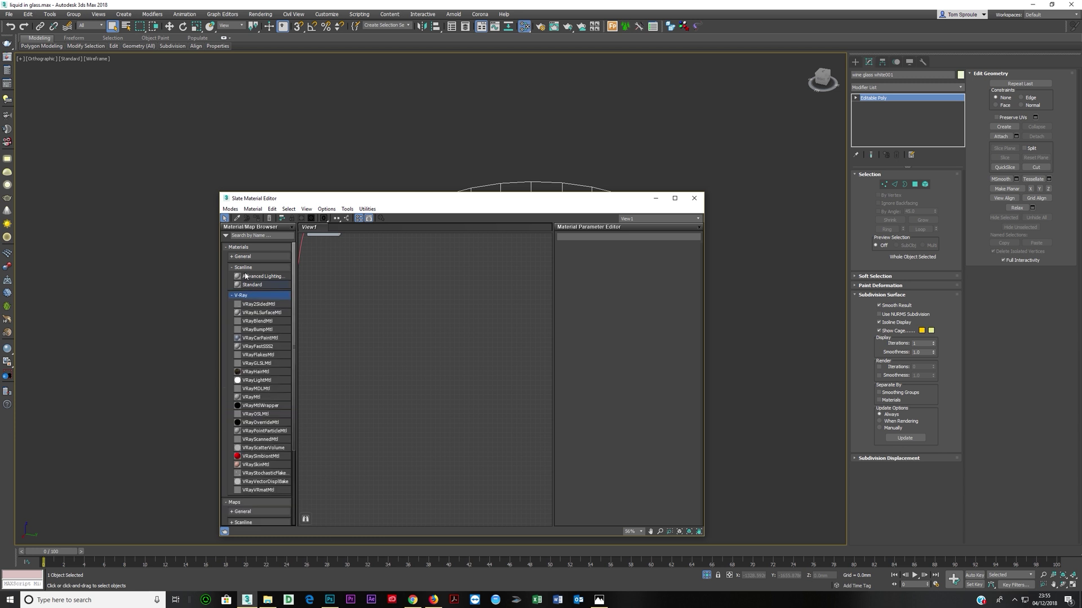
double_click(272, 398)
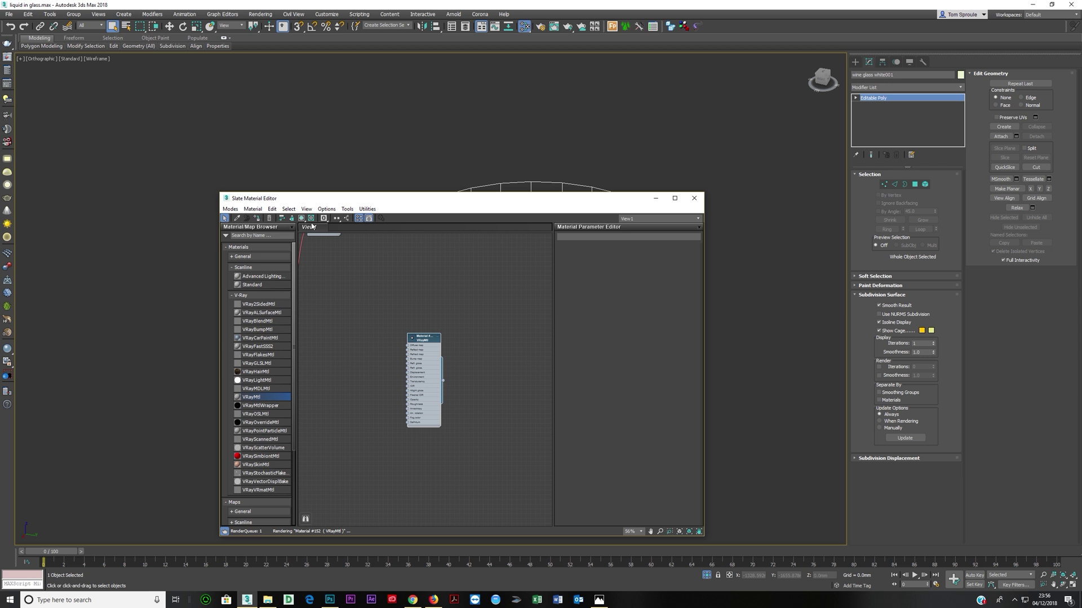
Close the Slate Material Editor and display the inner bowl mesh shaded with edged faces.
left_click(694, 198)
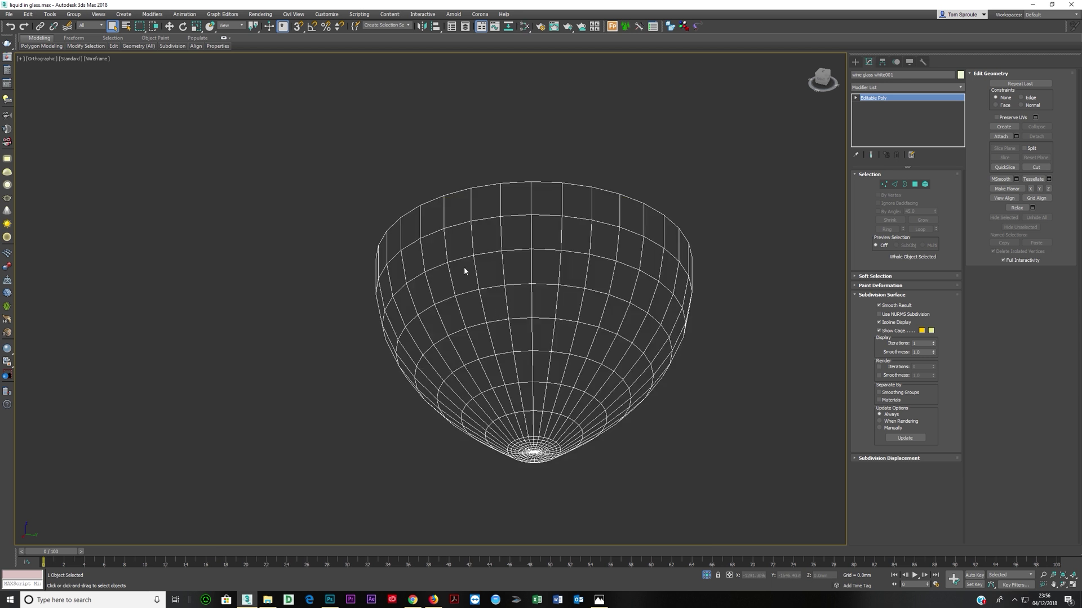
scroll(464, 266, "down", 2)
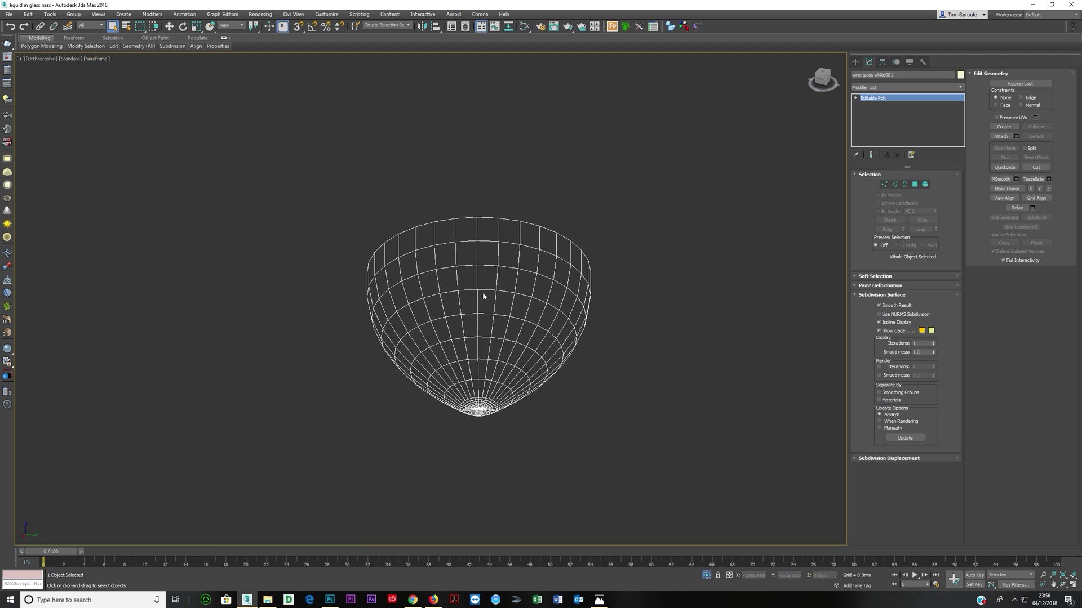
key("F3")
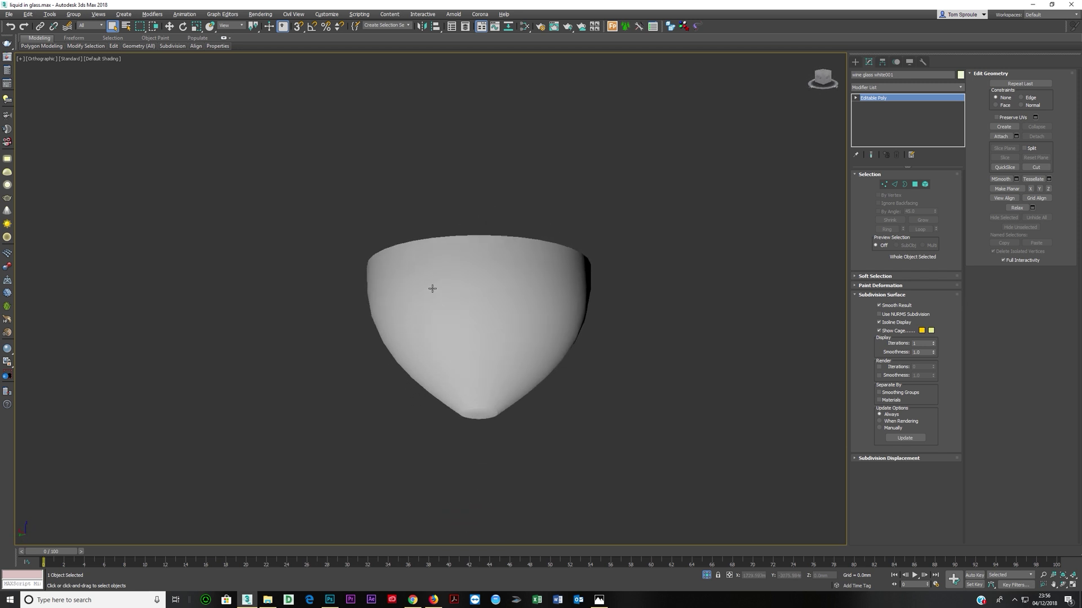
mouse_move(432, 288)
middle_mouse_down("alt")
mouse_move(440, 251)
mouse_move(451, 295)
middle_mouse_up("alt")
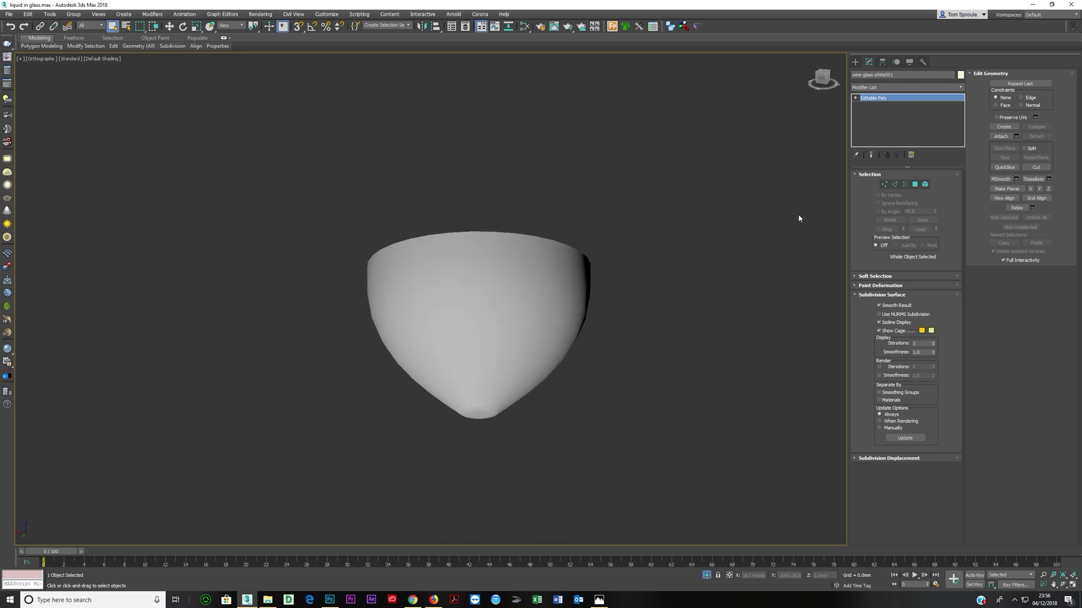
key("F4")
middle_click_drag(644, 283, 643, 280, "alt")
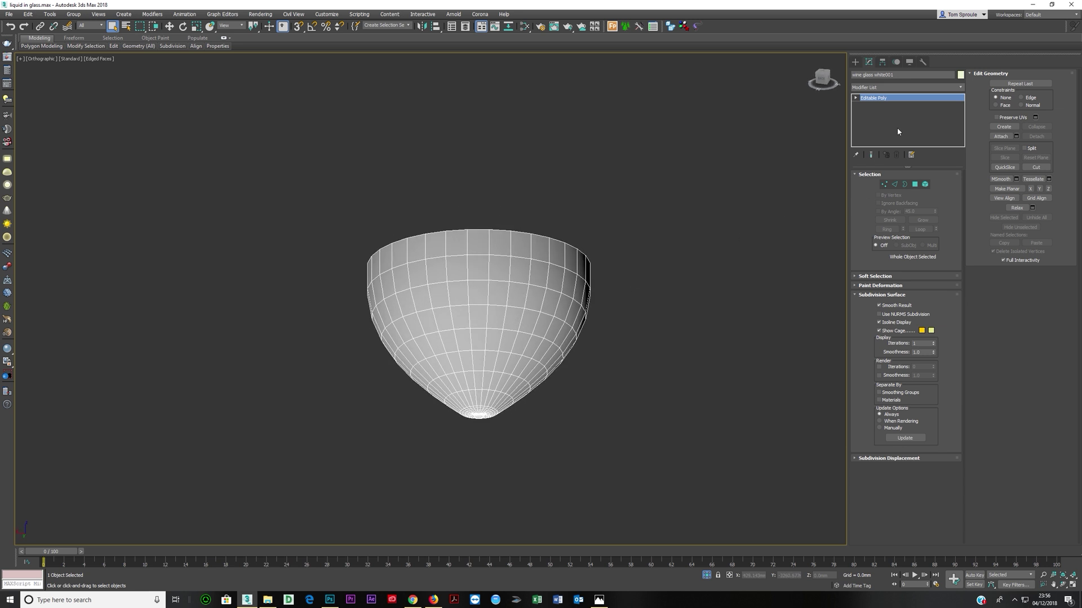
Exit isolation and isolate the inner bowl mesh together with the wine glass around it.
left_click(706, 575)
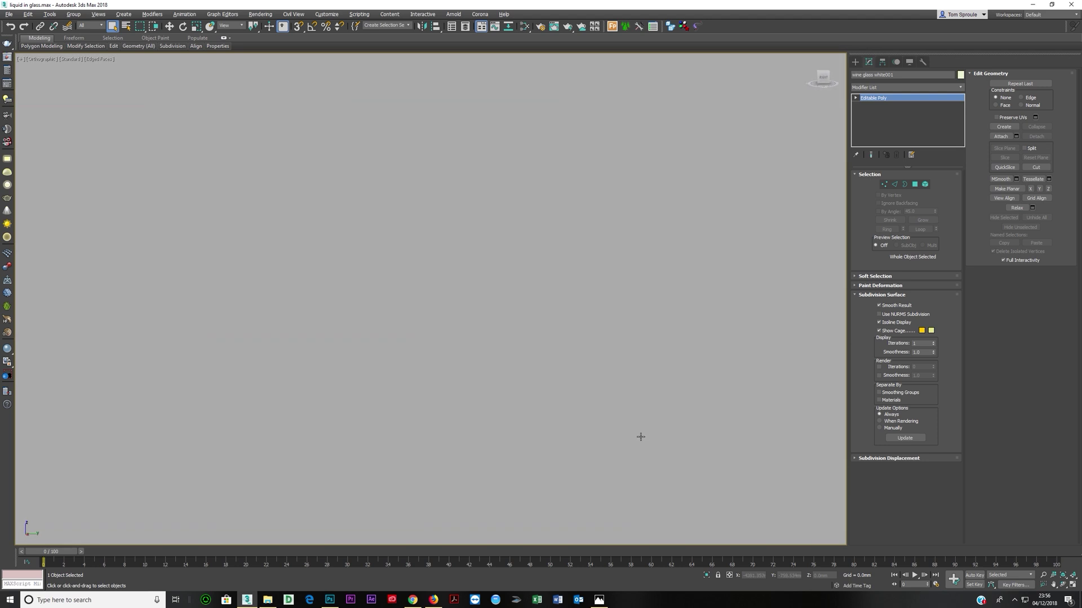
key("t")
key("p")
key("z")
middle_click_drag(472, 455, 474, 389, "alt")
scroll(474, 389, "down", 3)
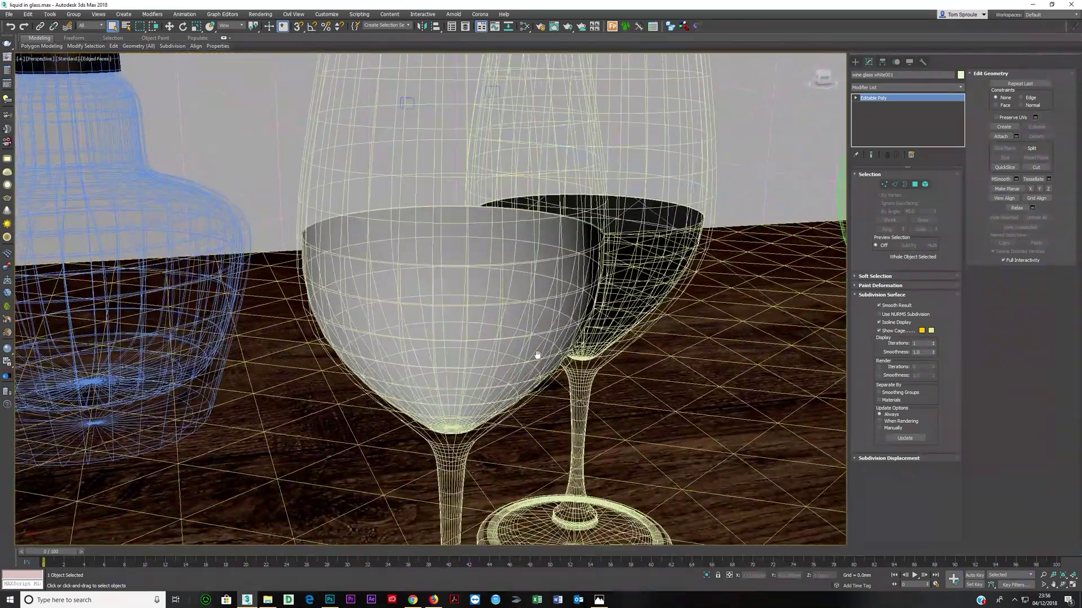
left_click(601, 218, "ctrl")
key("alt+q")
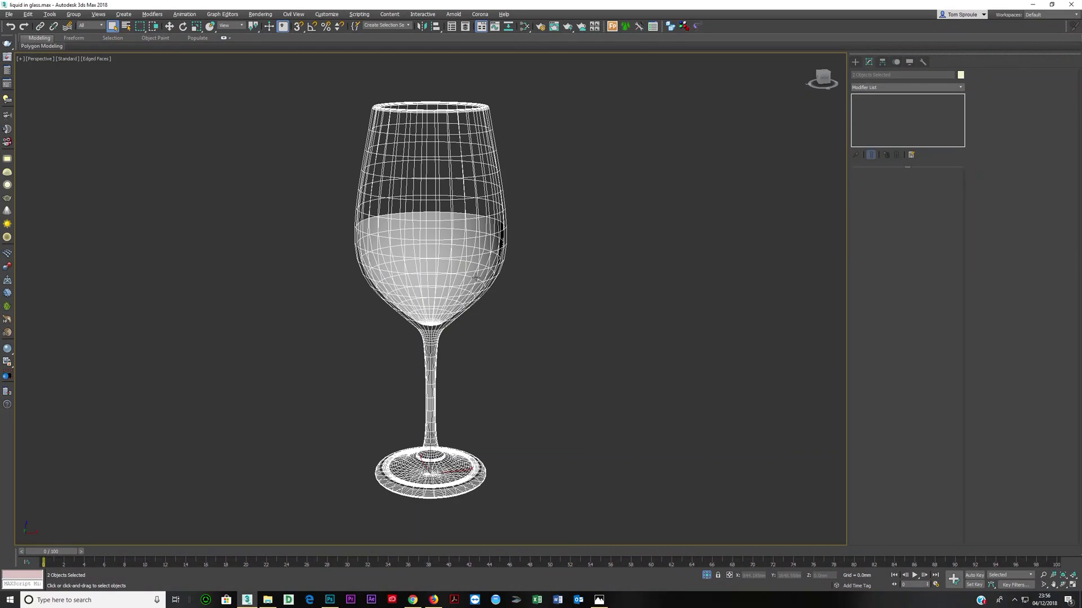
Select only the liquid mesh inside the glass and add a Shell modifier to it, working in the front view.
middle_click_drag(453, 276, 438, 259, "alt")
scroll(439, 323, "up", 6)
middle_click_drag(439, 322, 436, 263, "alt")
scroll(437, 329, "down", 6)
left_click(434, 301)
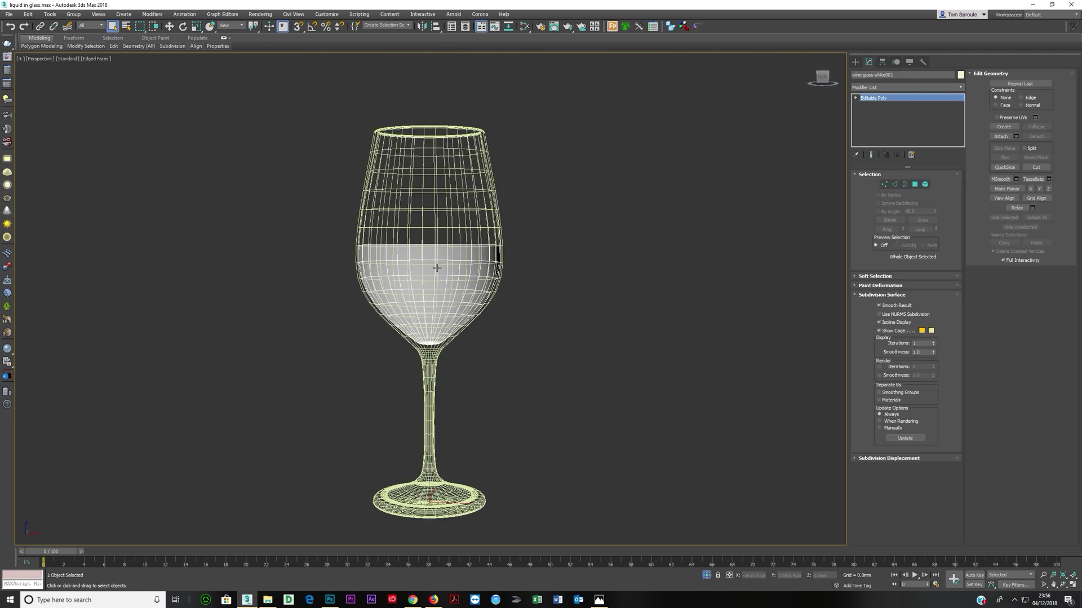
key("f")
scroll(436, 268, "up", 5)
middle_click_drag(714, 149, 654, 273)
key("shift+z")
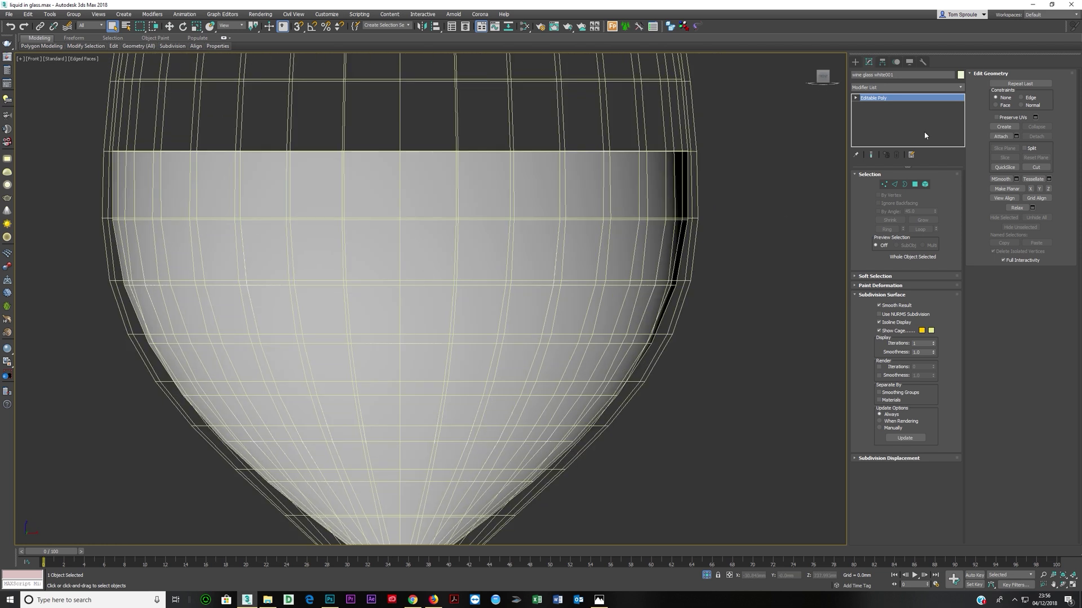
left_click(962, 88)
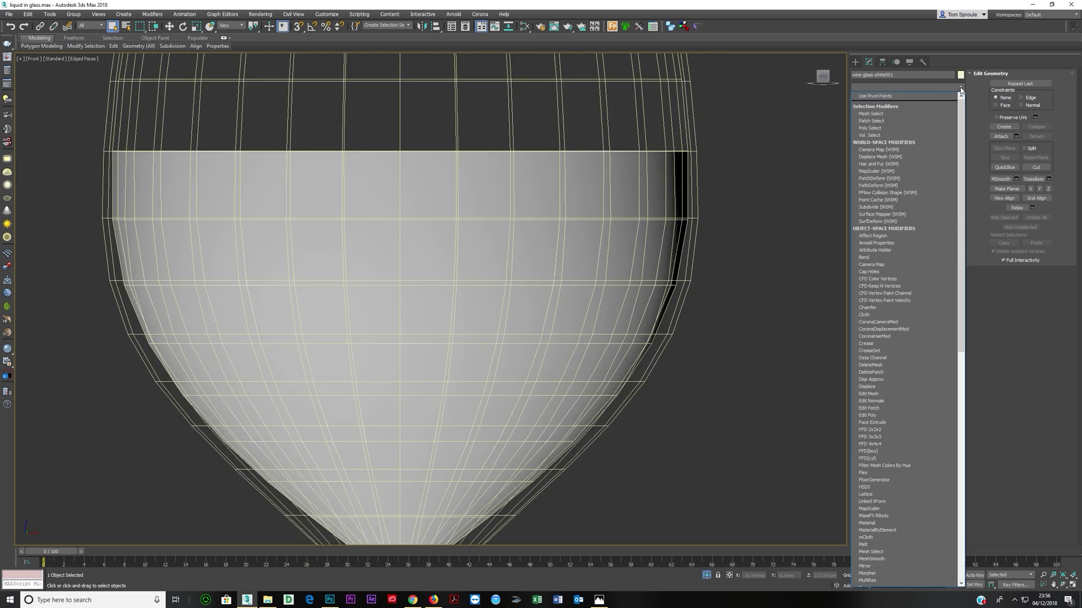
type("sh")
key("Return")
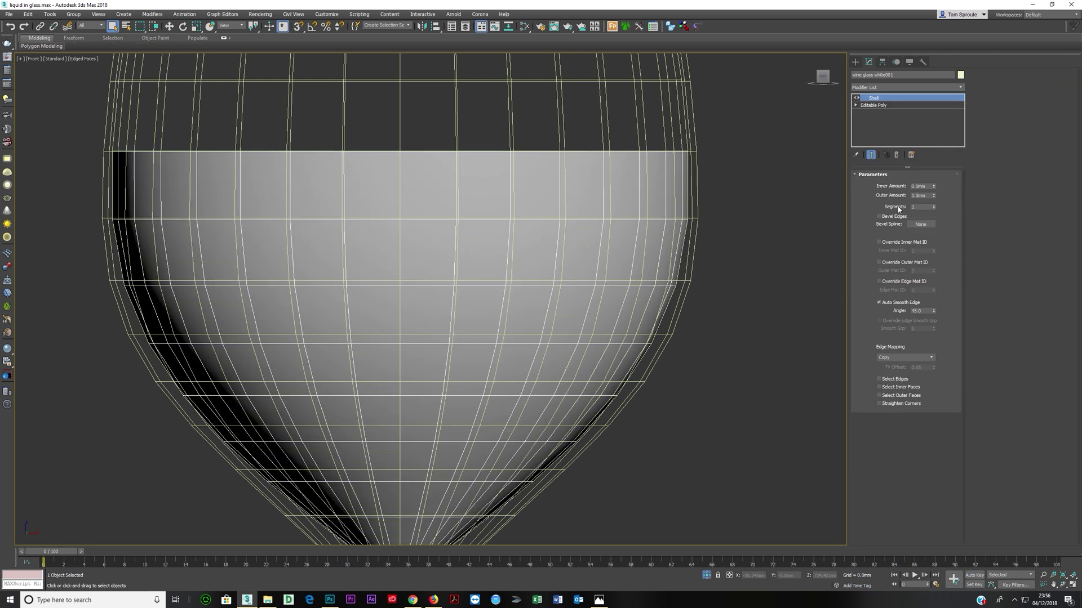
In wireframe display, set the Shell modifier's Outer Amount to 0 mm and its Inner Amount to about 0.8 mm.
middle_click_drag(742, 210, 734, 223)
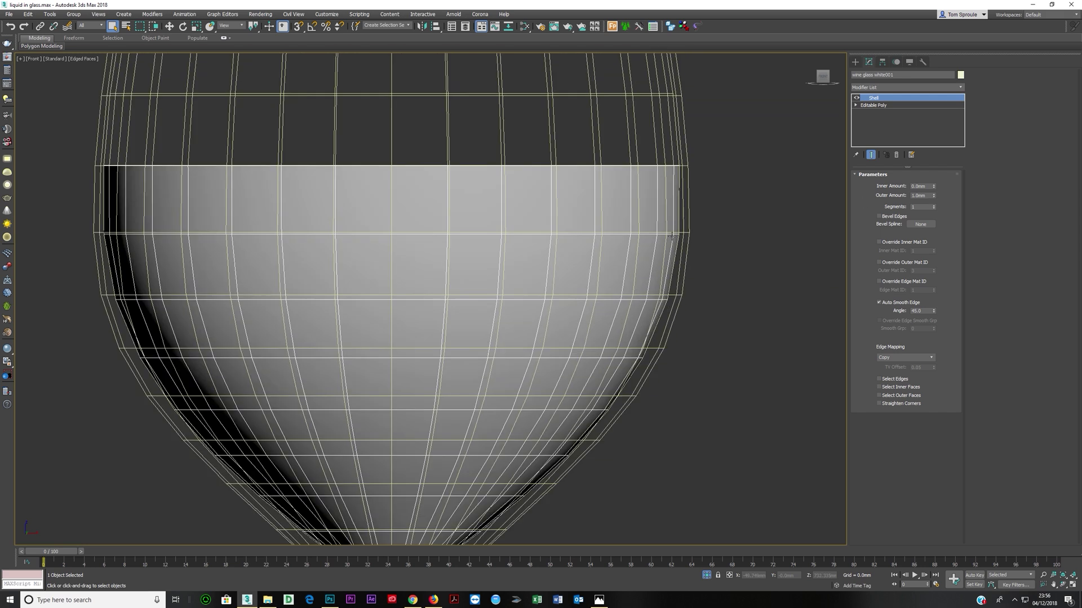
key("F3")
left_click_drag(936, 197, 932, 166)
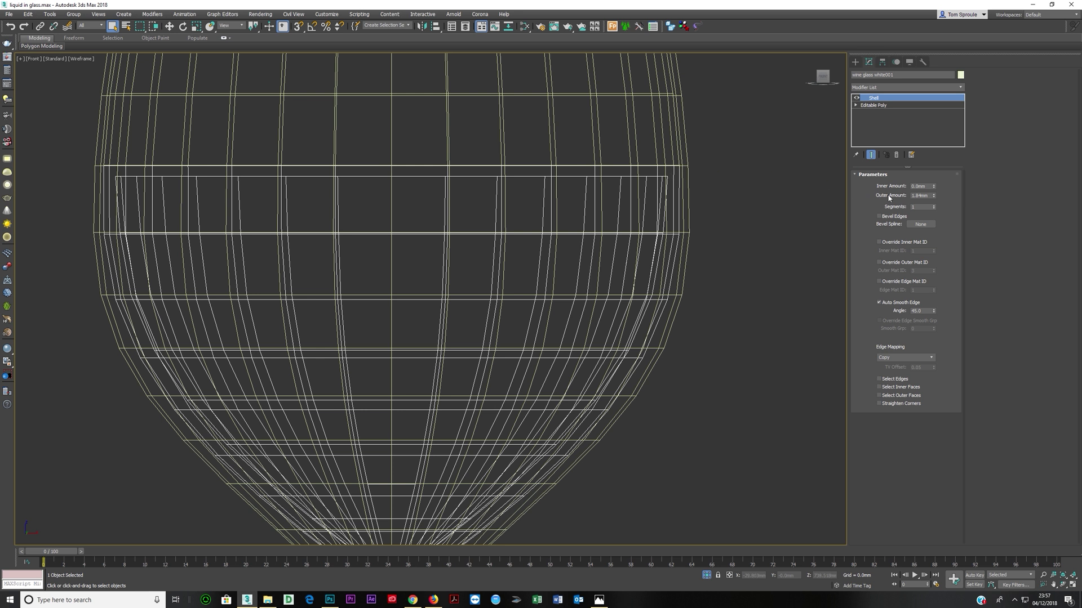
right_click(933, 197)
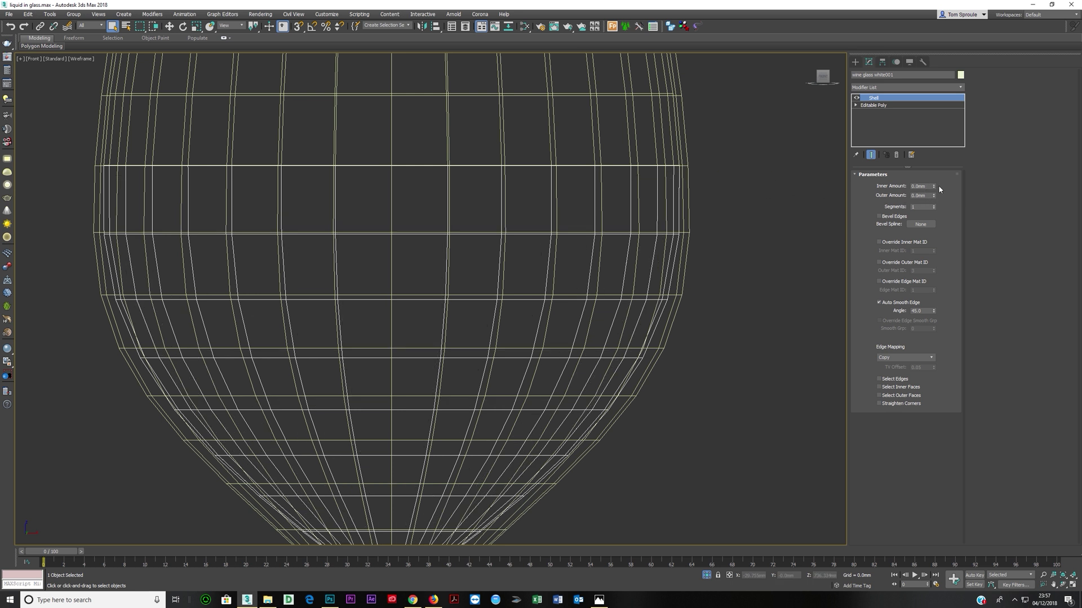
left_click_drag(934, 186, 938, 165)
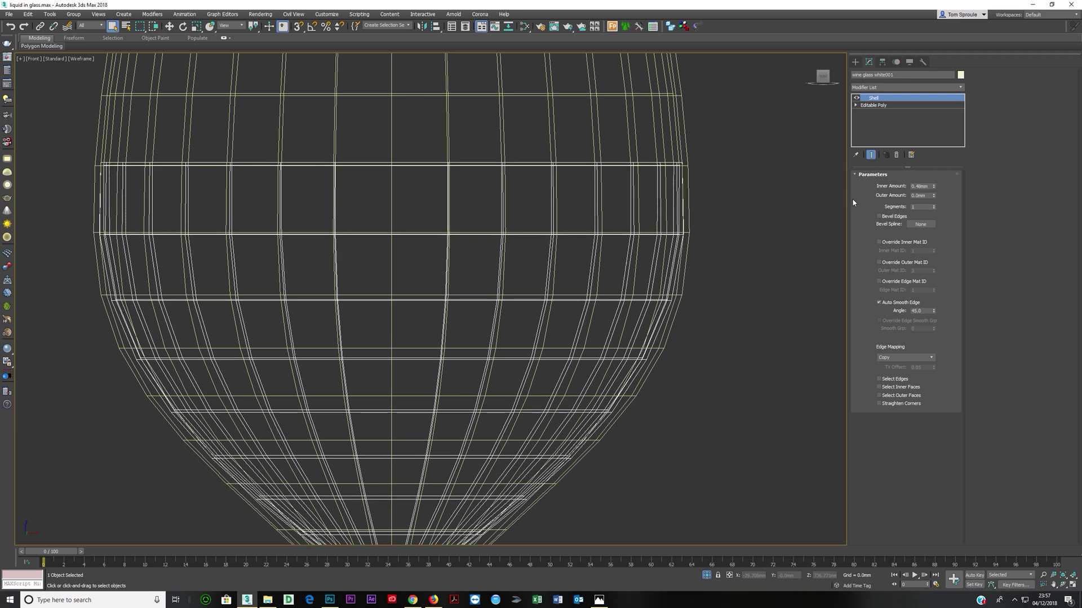
right_click(934, 188)
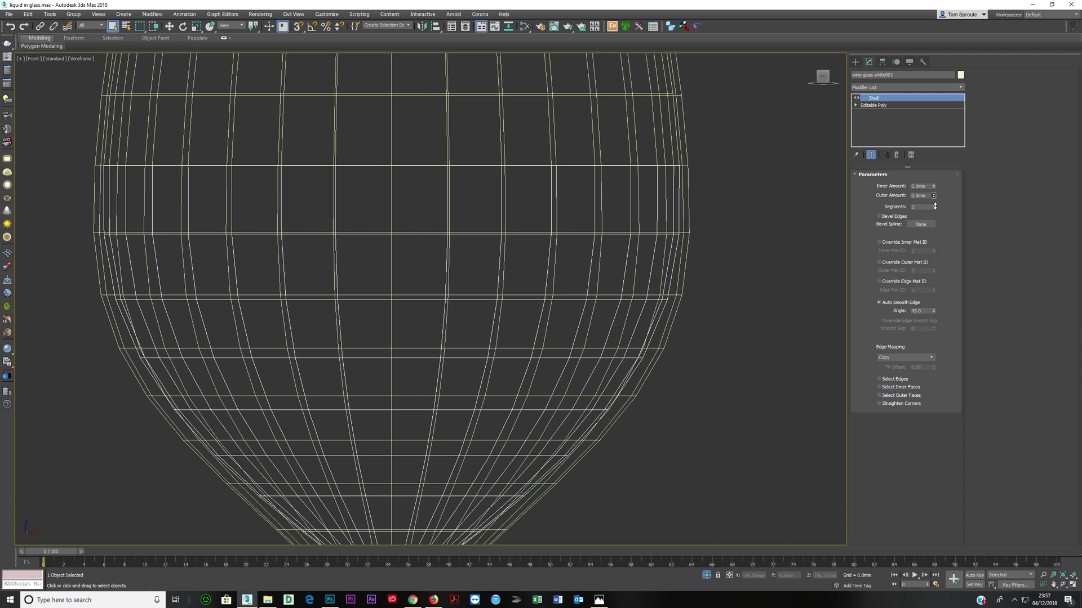
left_click_drag(933, 196, 940, 162)
right_click(933, 196)
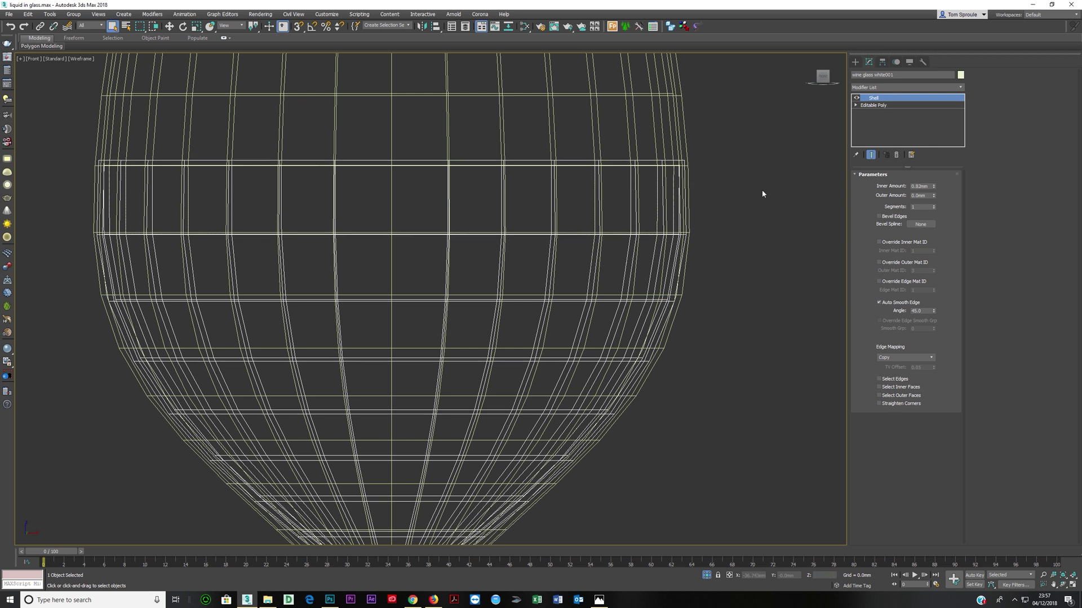
Convert the shelled liquid mesh to an Editable Poly and show it shaded with edged faces.
right_click(739, 226)
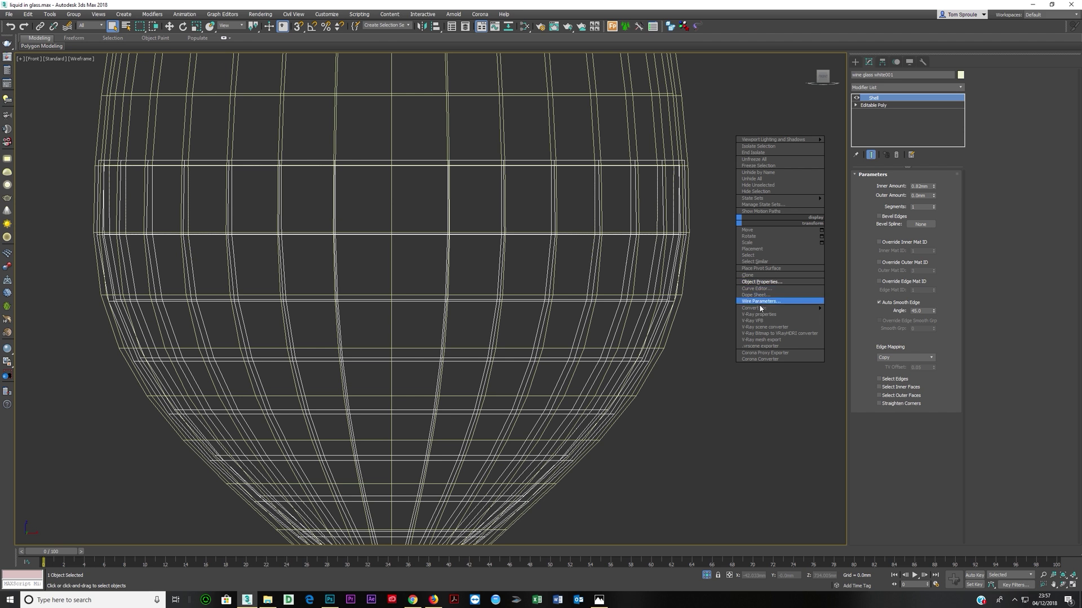
left_click(840, 314)
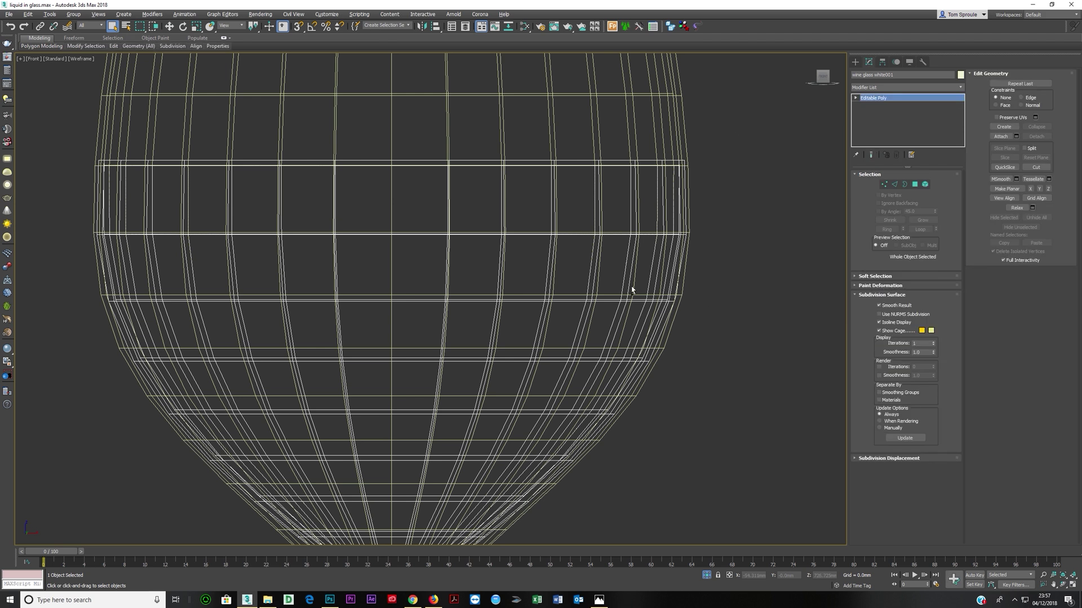
key("z")
middle_click_drag(630, 287, 637, 295, "alt")
key("F3")
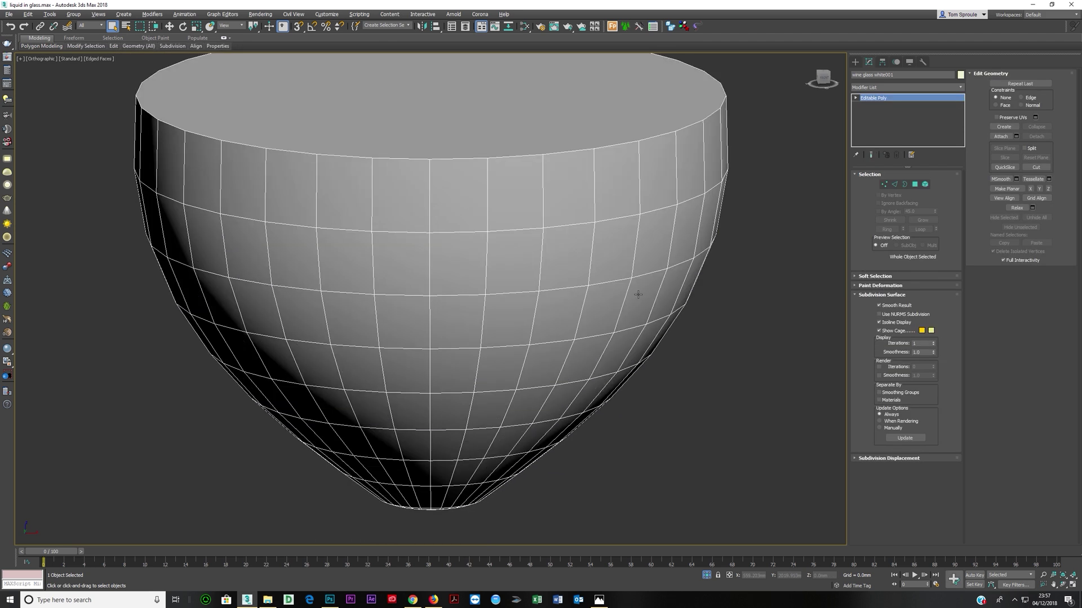
scroll(638, 294, "down", 3)
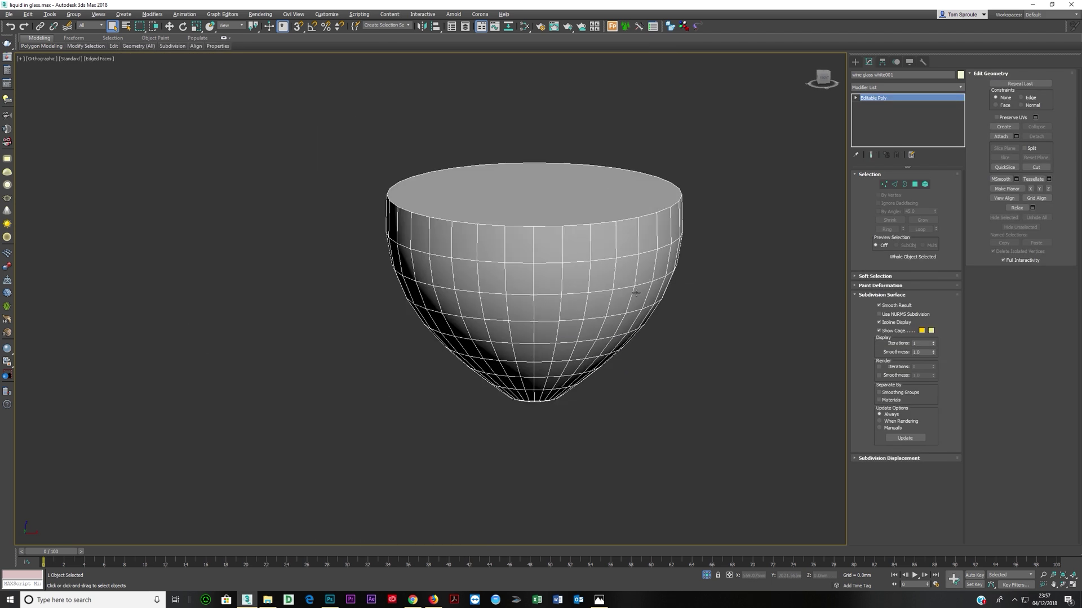
Examine the liquid mesh's separate elements in shaded and wireframe display, clear the selection and leave Element level.
left_click(925, 187)
key("F3")
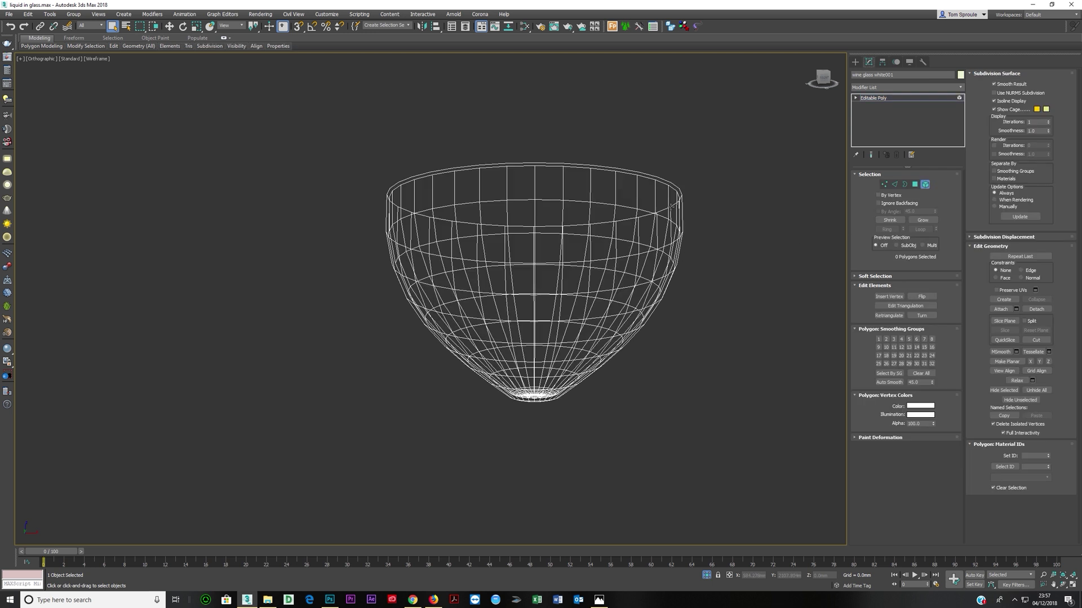
key("F3")
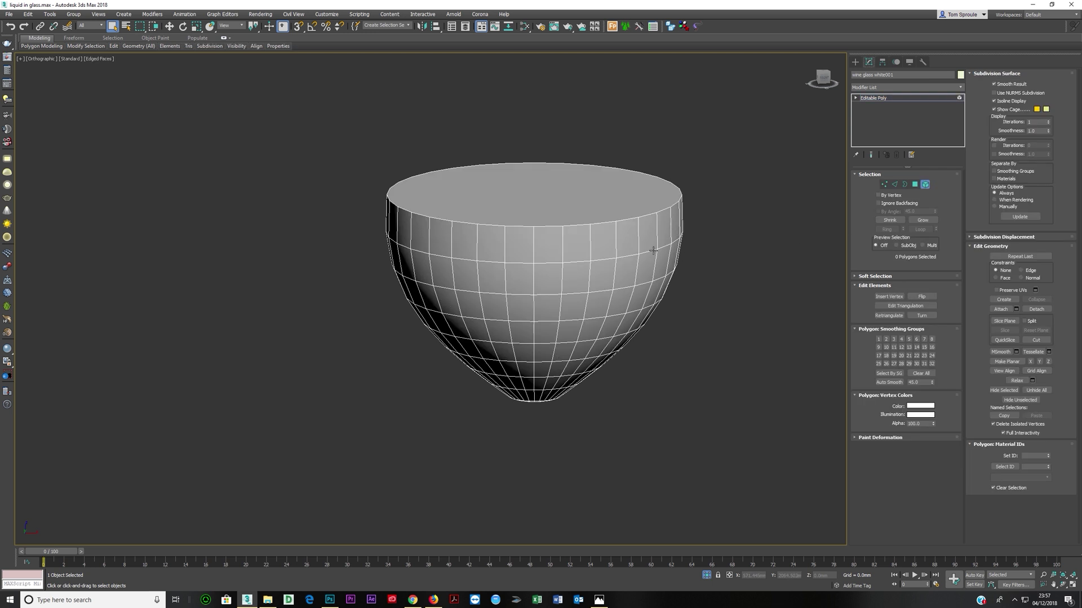
left_click(653, 250)
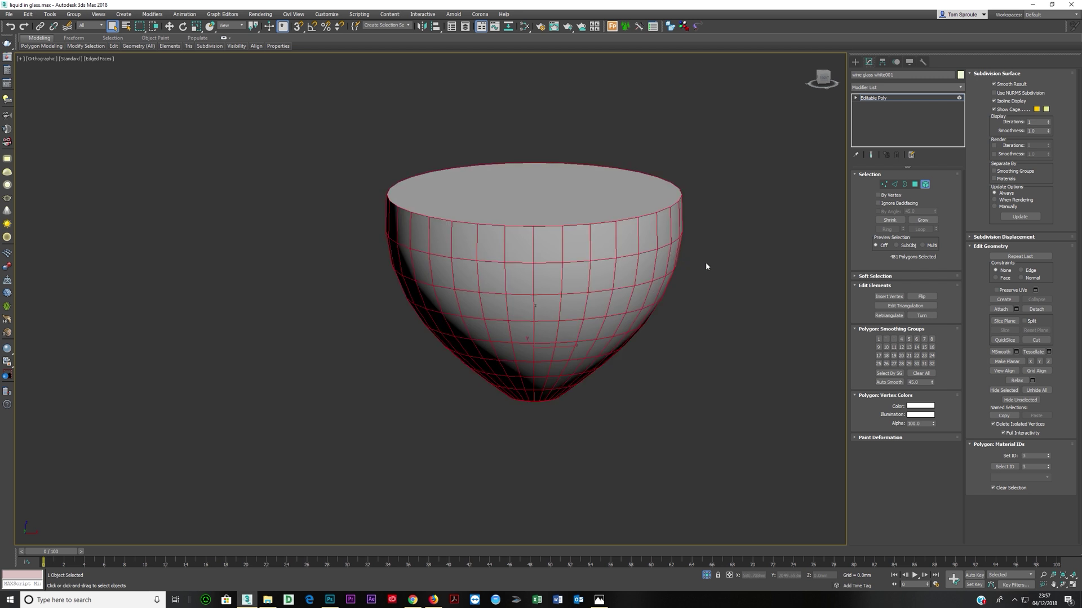
key("F2")
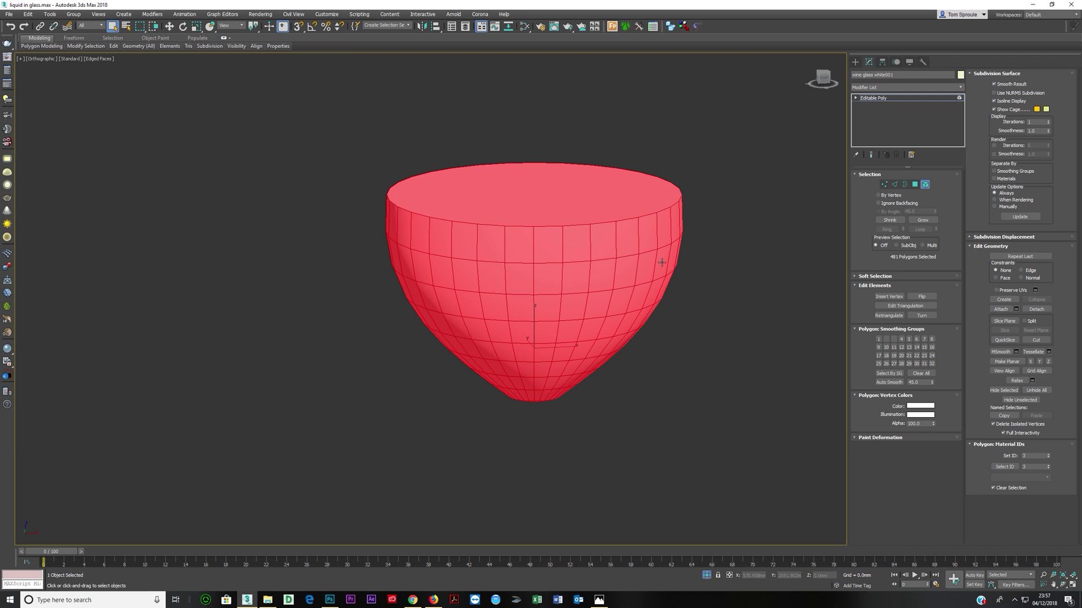
key("F2")
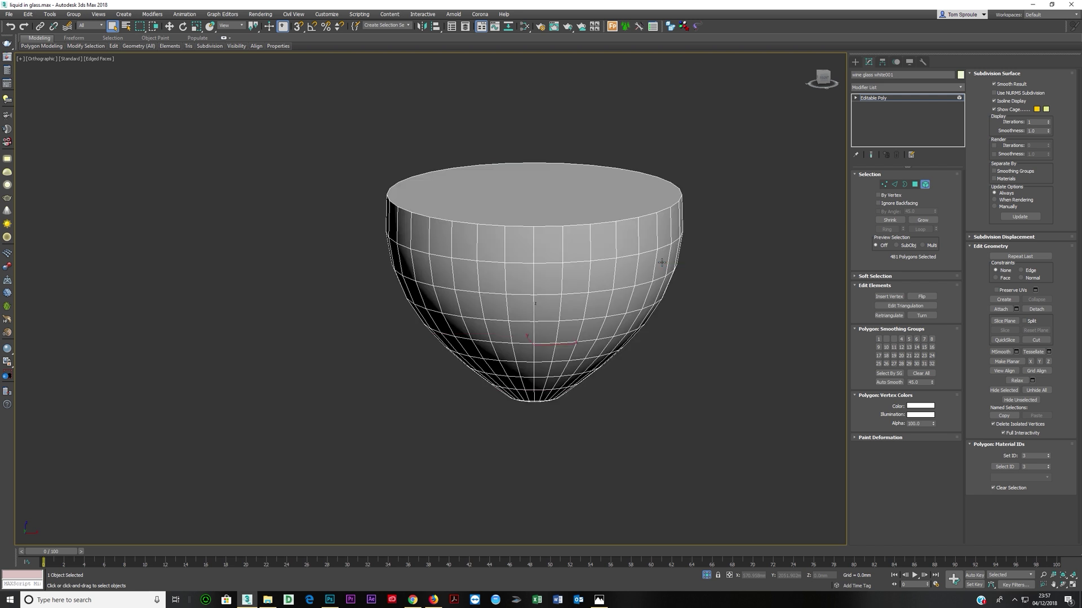
key("F3")
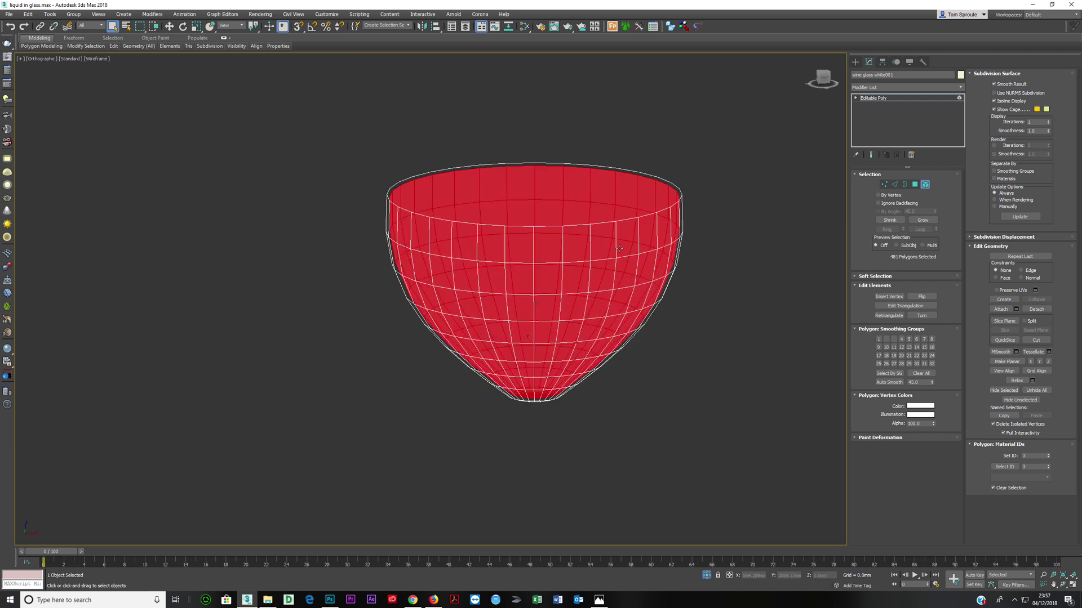
key("F3")
key("F3")
key("ctrl+d")
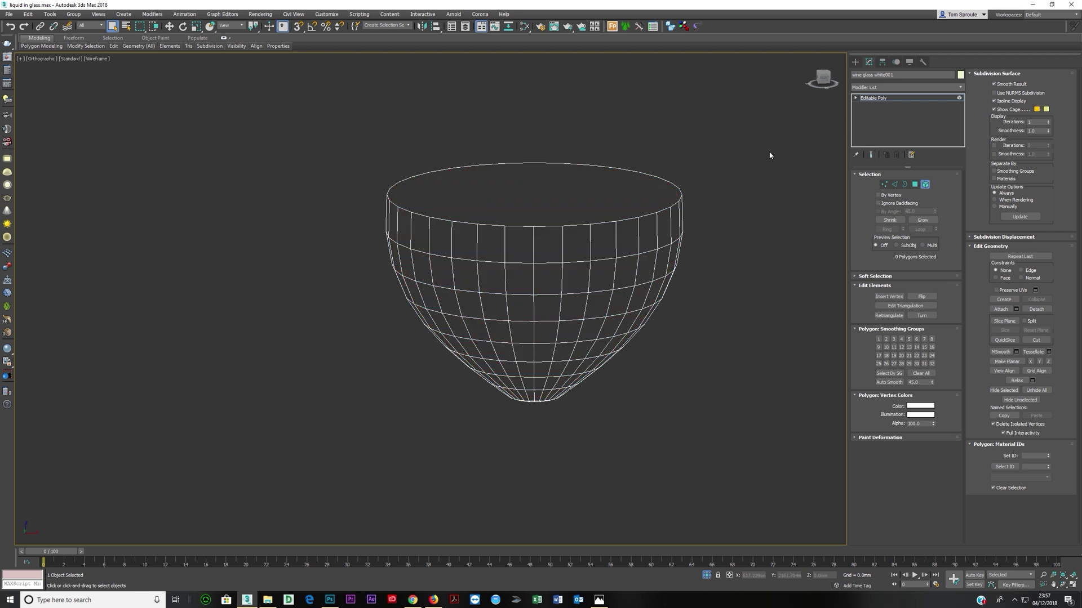
key("F3")
left_click(875, 99)
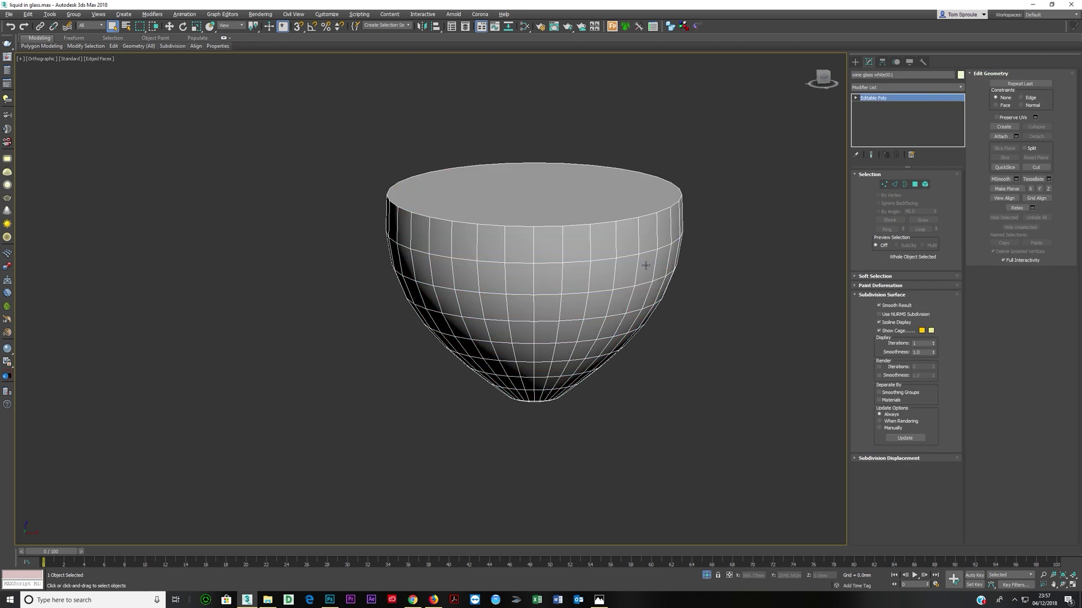
Exit isolation and frame the liquid mesh inside its wine glass in the full scene.
middle_click_drag(646, 263, 659, 462, "alt")
left_click(705, 575)
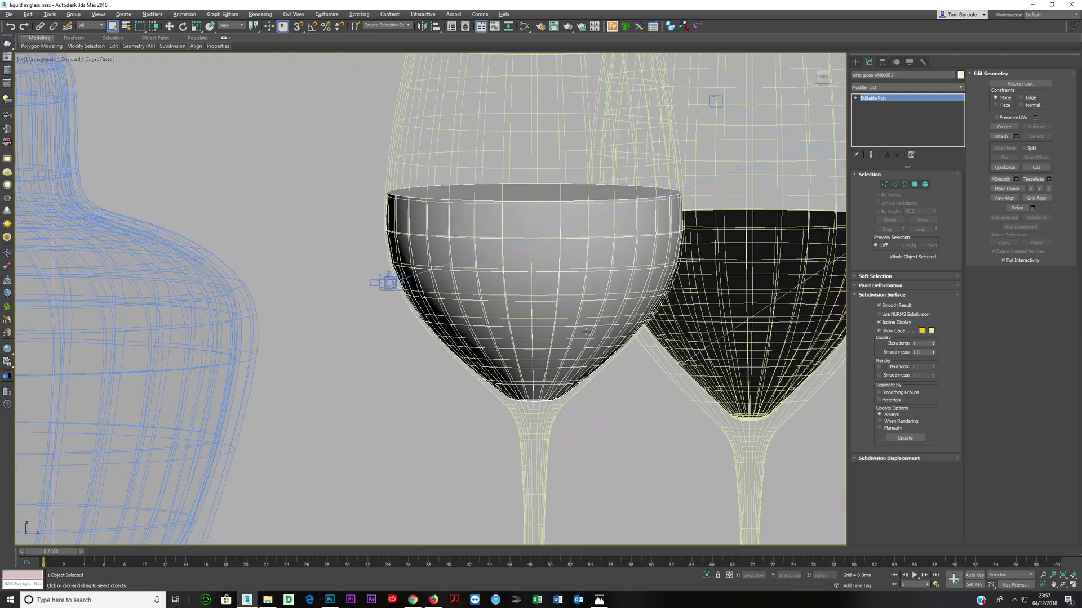
middle_click_drag(580, 270, 578, 299, "alt")
scroll(578, 296, "up", 2)
middle_click_drag(555, 220, 535, 286)
scroll(535, 286, "down", 2)
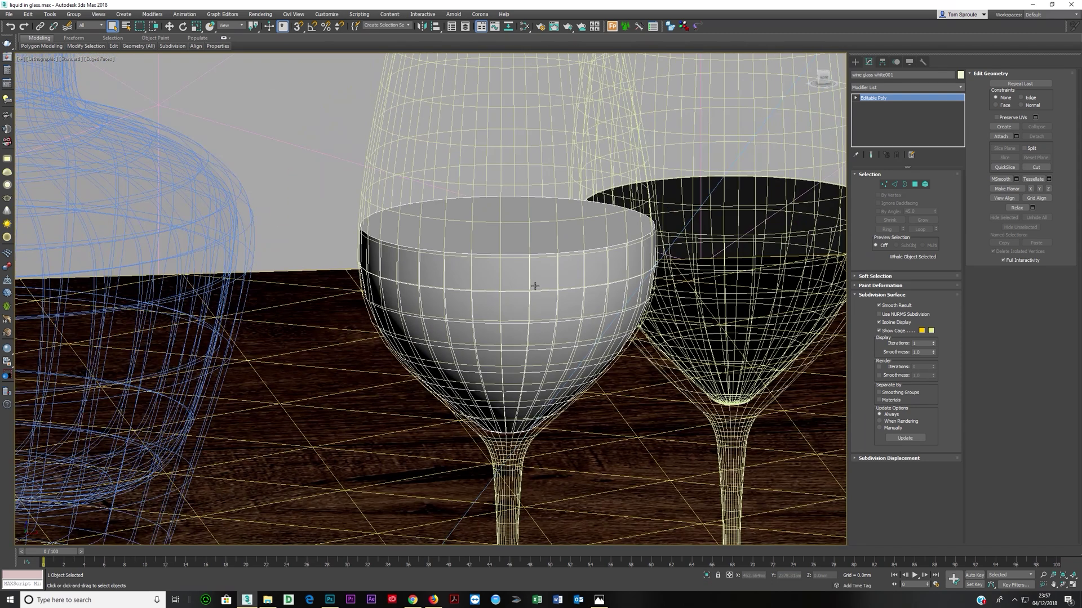
Find the red wine VRayMtl in the Slate Material Editor and assign it to the selected liquid mesh.
key("m")
scroll(276, 280, "down", 8)
middle_click_drag(276, 280, 322, 233)
scroll(341, 275, "up", 6)
scroll(341, 277, "up", 5)
middle_click_drag(342, 278, 263, 284)
scroll(265, 275, "up", 3)
left_click(275, 266)
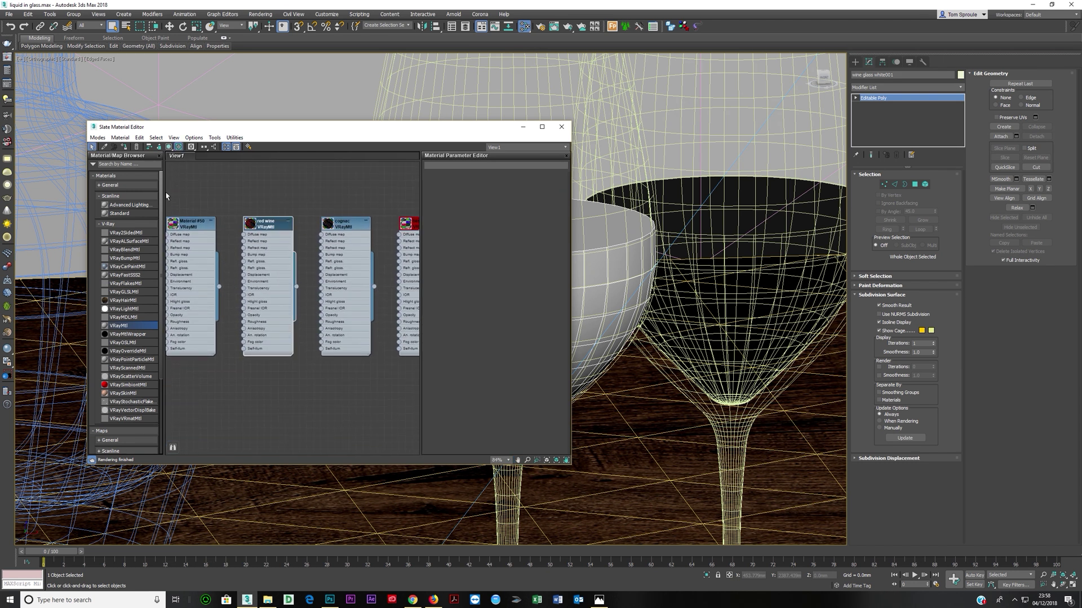
left_click(127, 147)
Examine the red wine VRayMtl's refraction, reflection and fog colours, glossiness and IOR, then close the material editor.
double_click(269, 283)
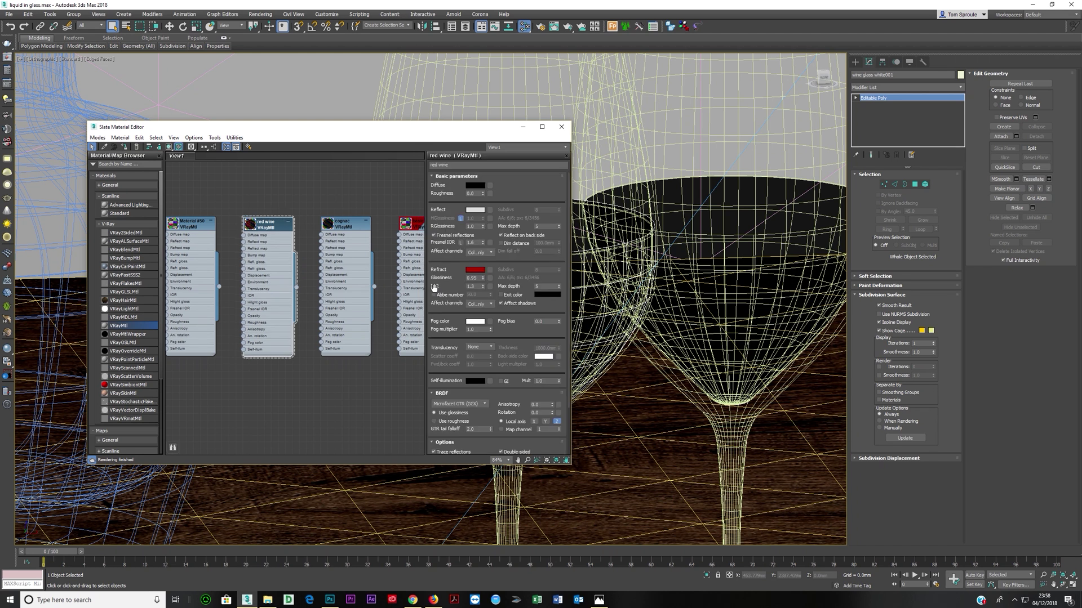
left_click(475, 270)
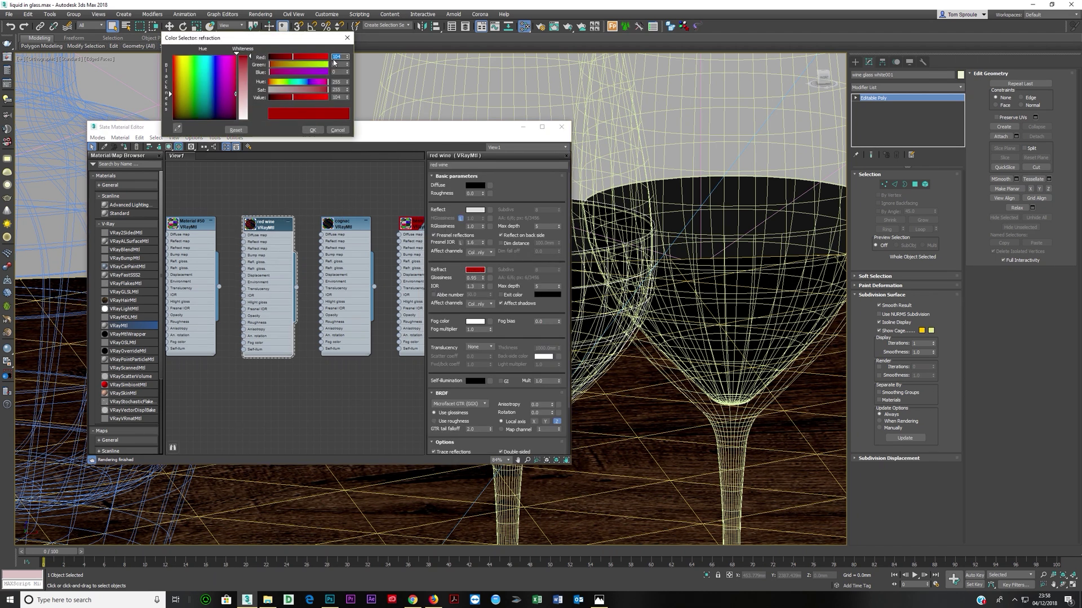
left_click(338, 131)
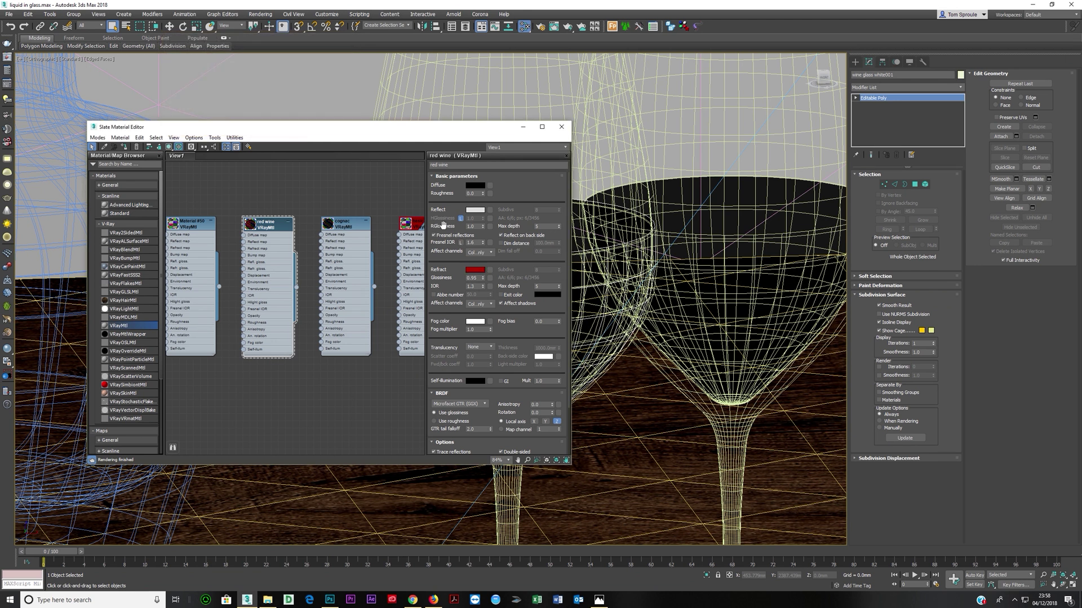
left_click(475, 210)
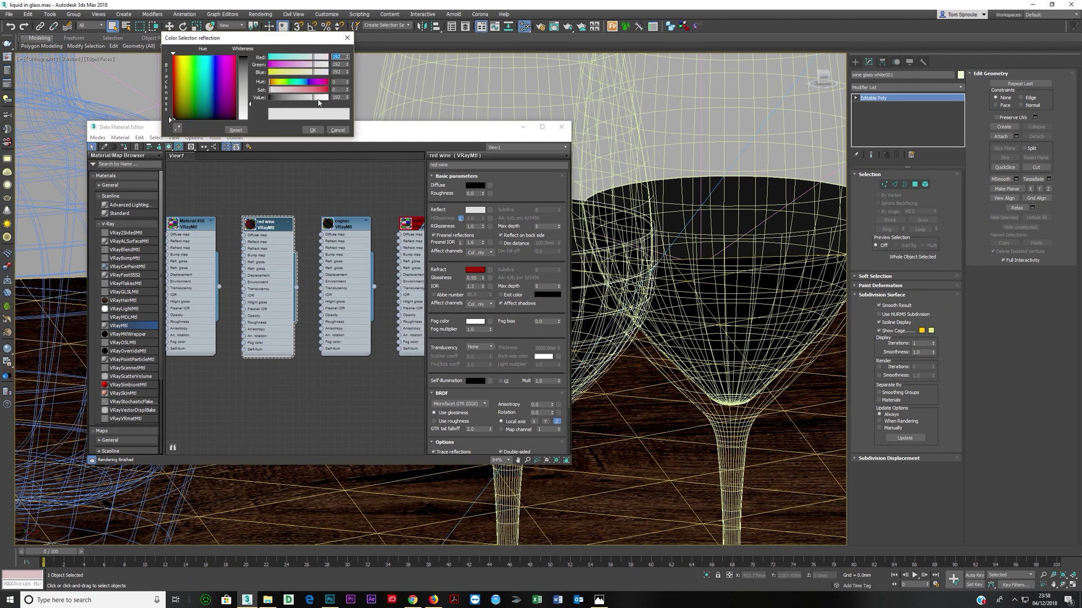
left_click(337, 130)
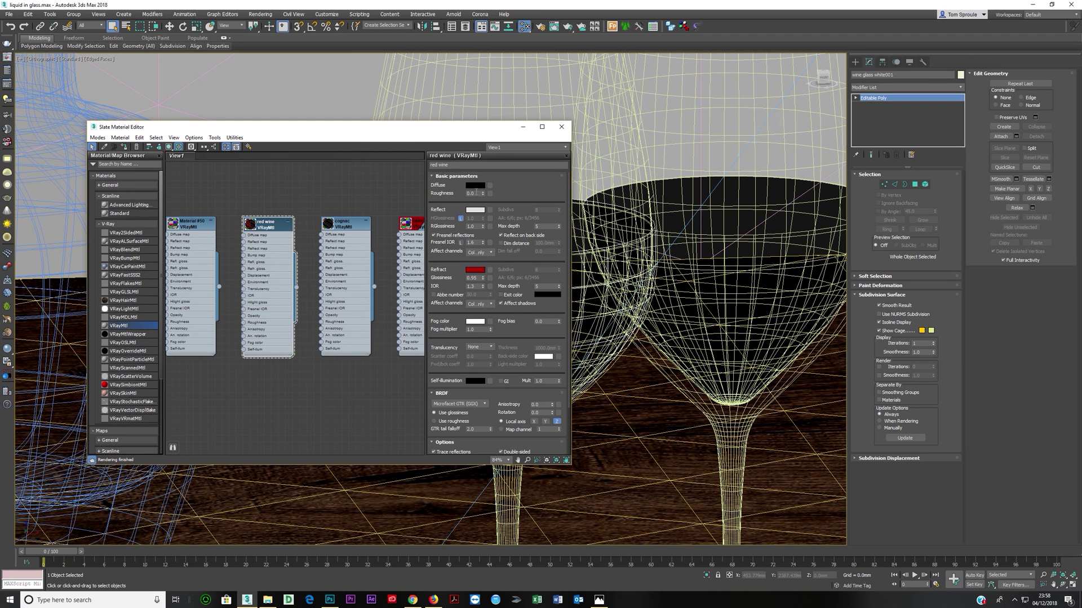
left_click(475, 321)
left_click(337, 130)
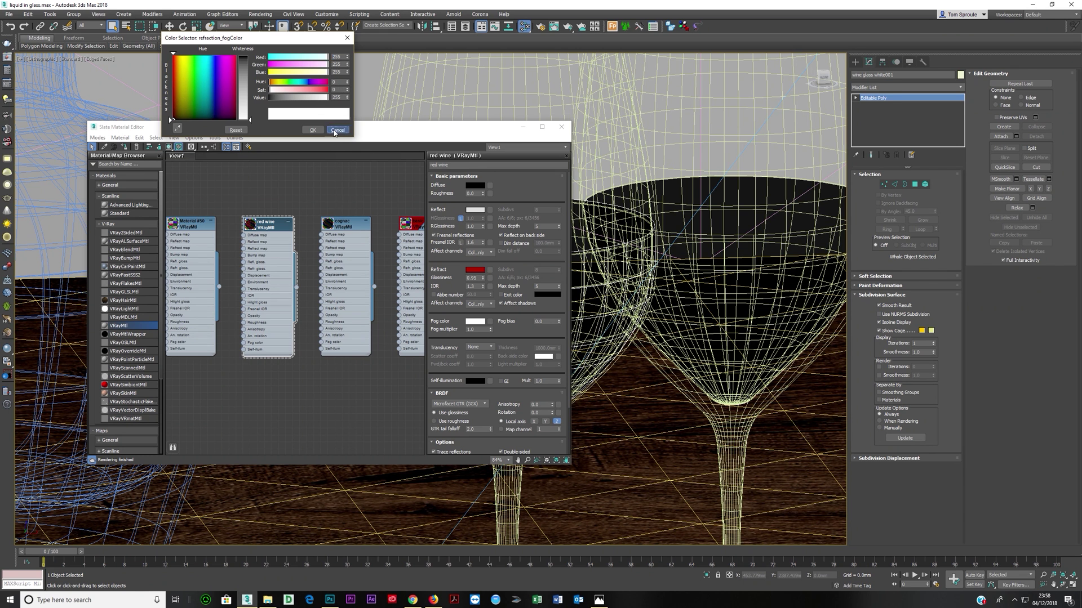
double_click(479, 278)
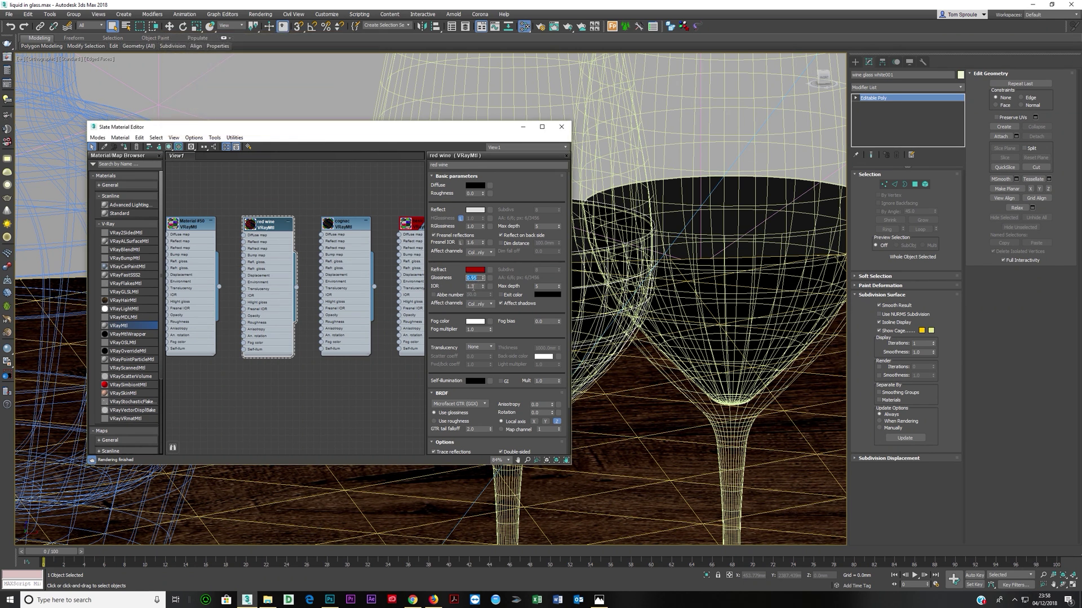
double_click(473, 286)
left_click(264, 255)
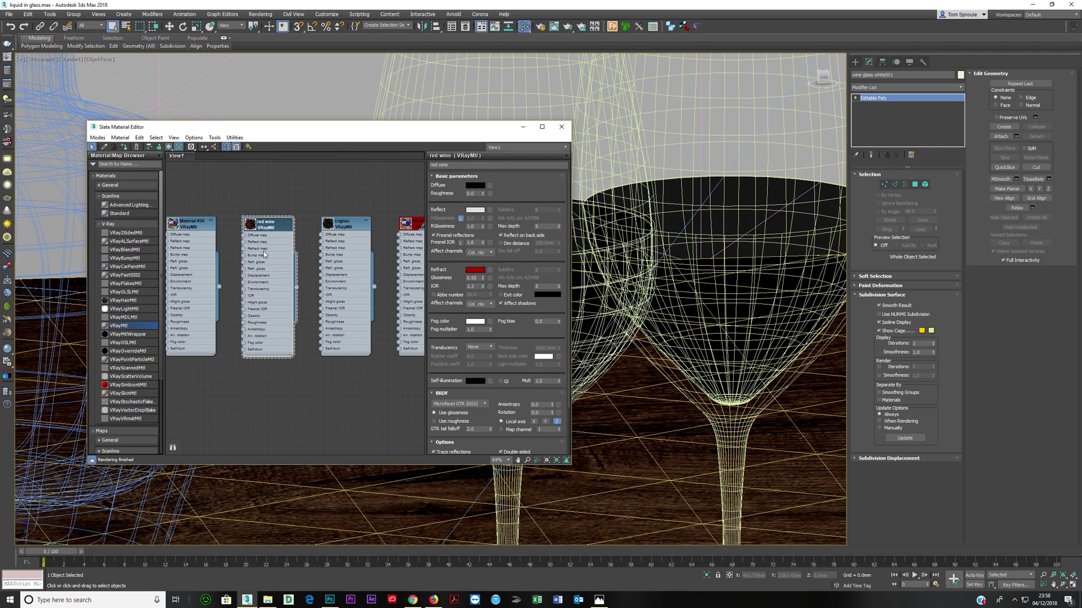
left_click(562, 126)
Select the cognac bottle on the table and examine its wireframe and the liquid mesh inside it.
scroll(461, 292, "down", 5)
mouse_move(460, 292)
middle_mouse_down("alt")
mouse_move(463, 319)
mouse_move(467, 268)
mouse_move(473, 289)
middle_mouse_up("alt")
scroll(472, 280, "up", 5)
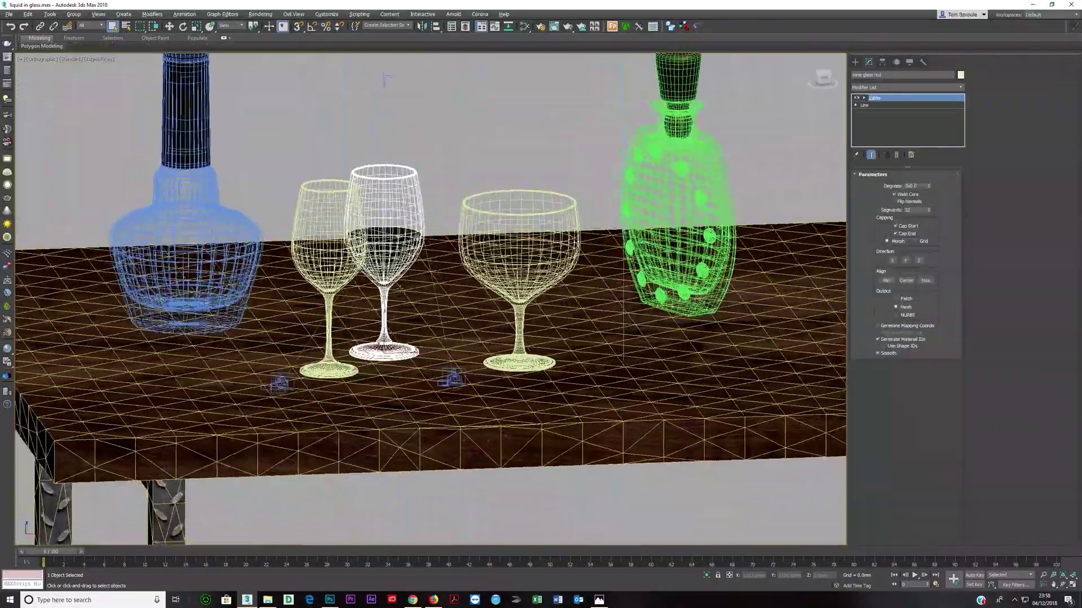
middle_click_drag(473, 285, 500, 265, "alt")
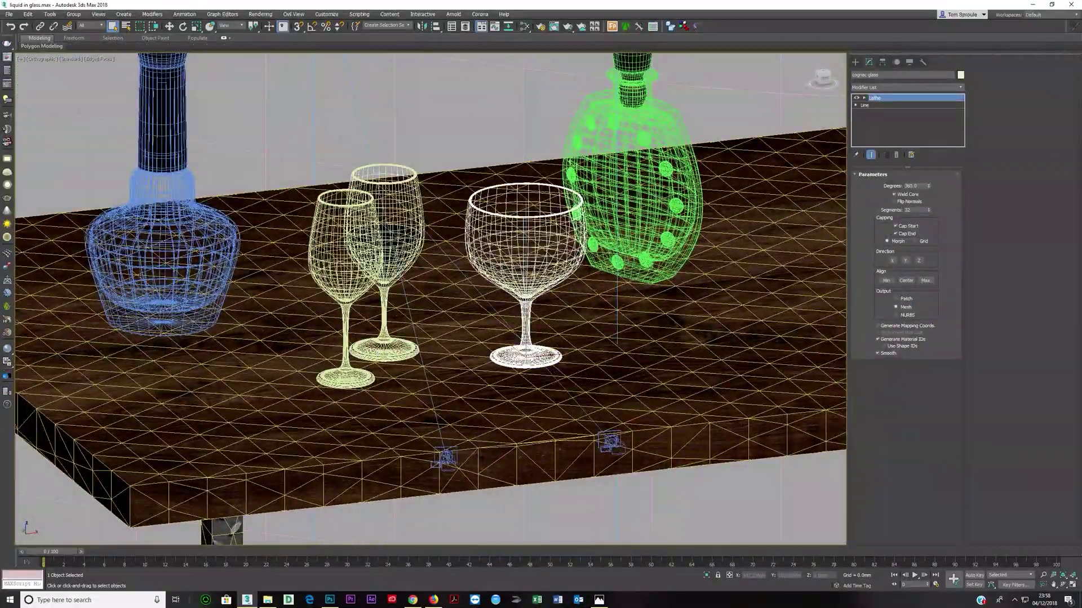
left_click(593, 231)
middle_click_drag(593, 232, 639, 230, "alt")
scroll(637, 235, "up", 5)
key("shift+z")
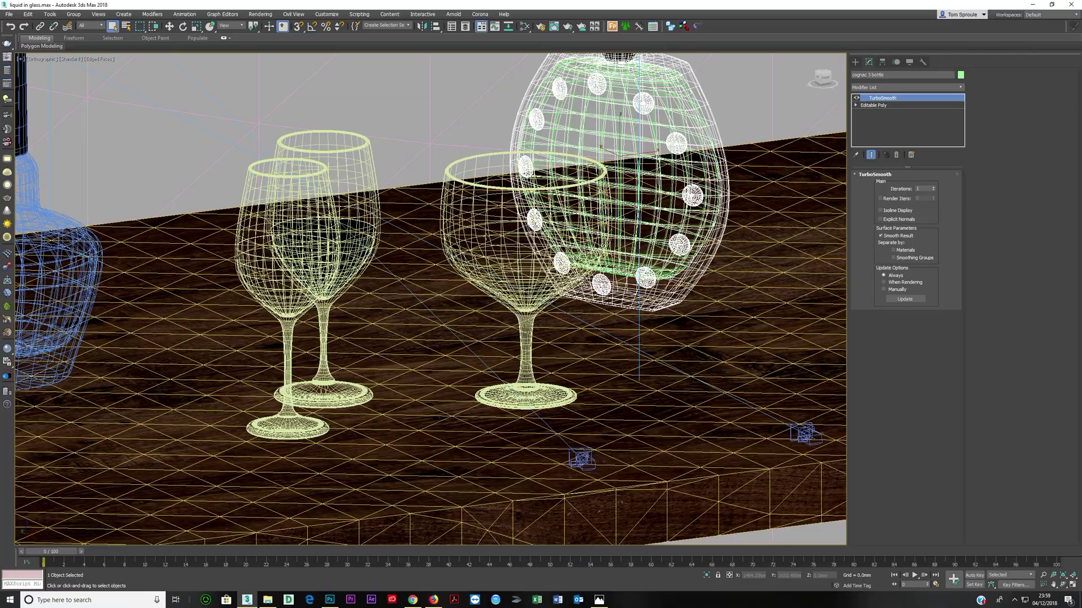
scroll(447, 243, "up", 10)
scroll(463, 242, "down", 8)
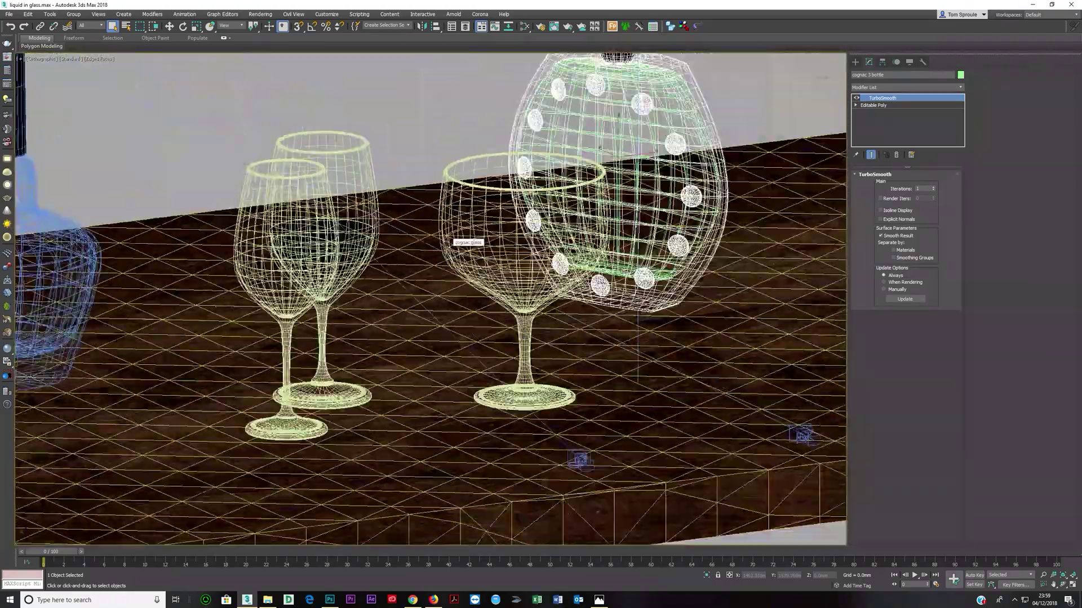
scroll(473, 243, "up", 4)
scroll(376, 226, "down", 7)
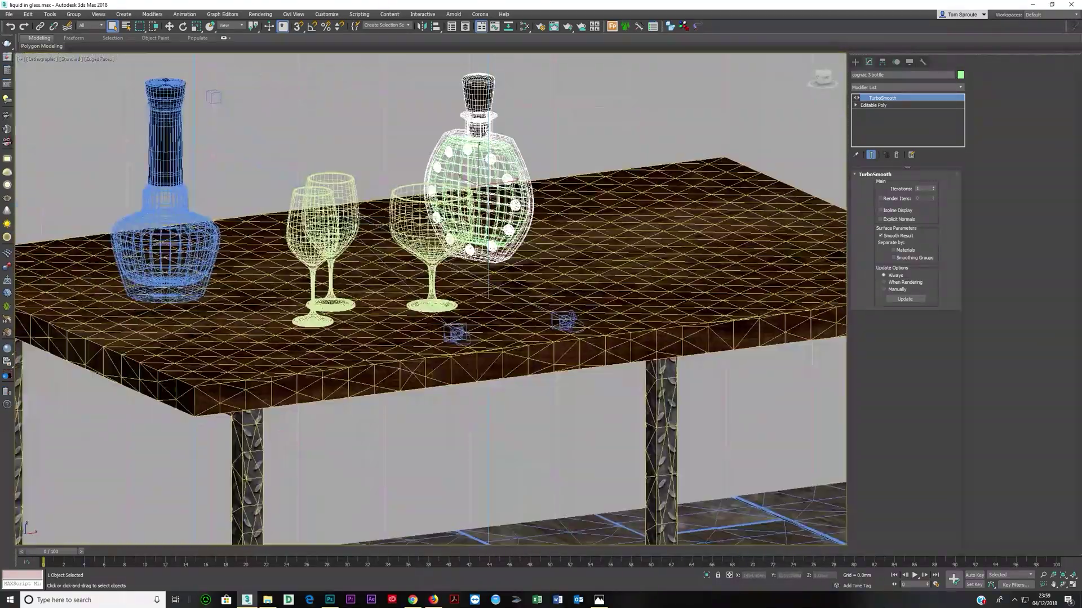
key("shift+z")
key("shift+z")
key("shift+z")
key("shift+z")
key("shift+z")
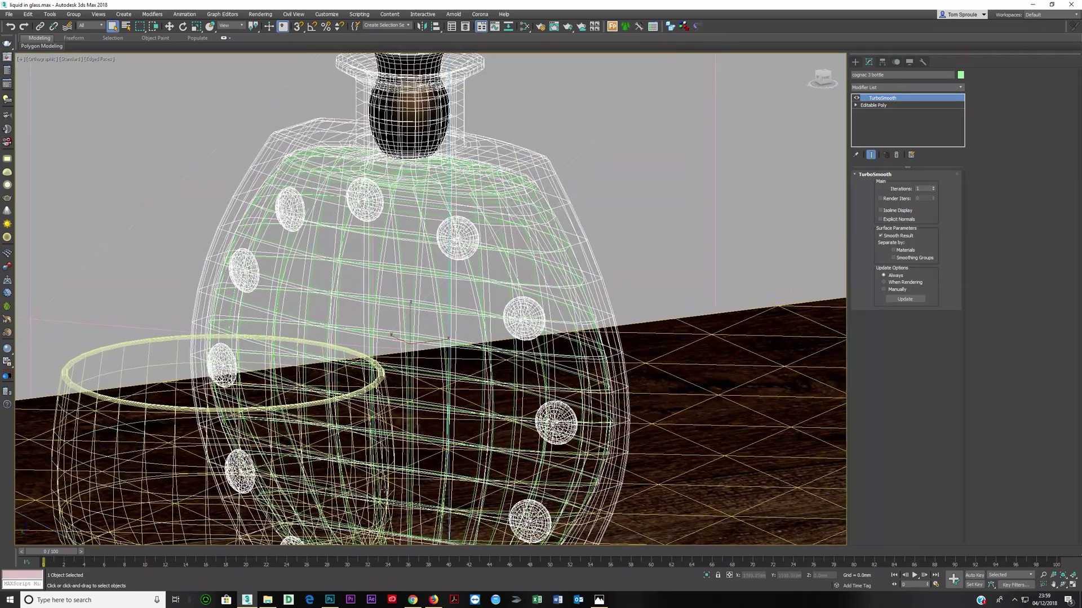
Switch to Photoshop and hide the upper Hue/Saturation 1 copy layer to compare the two liquid renders.
left_click(329, 600)
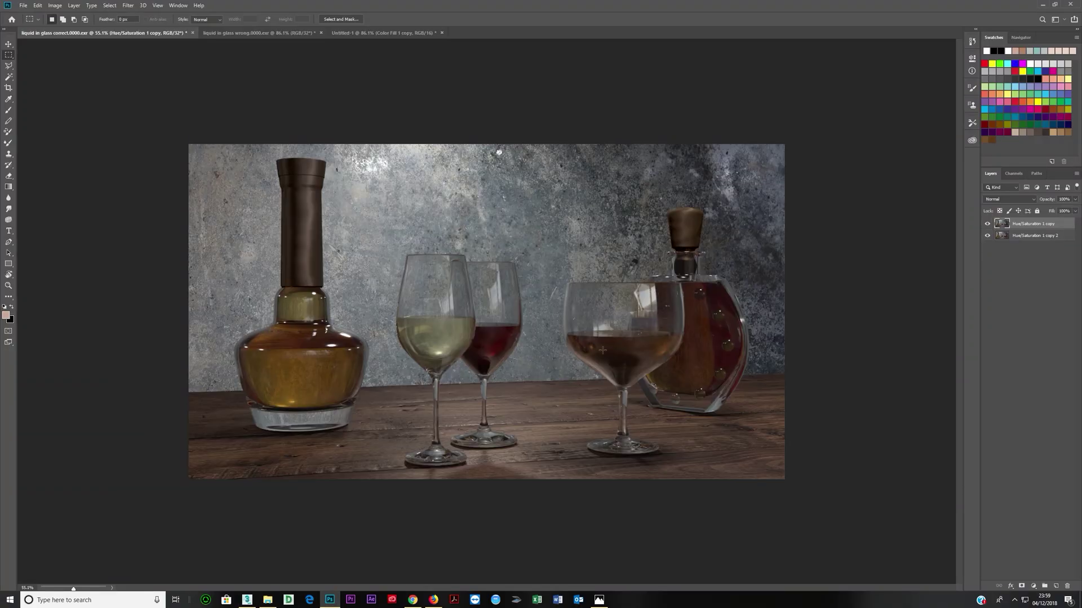
scroll(613, 347, "up", 5, "alt")
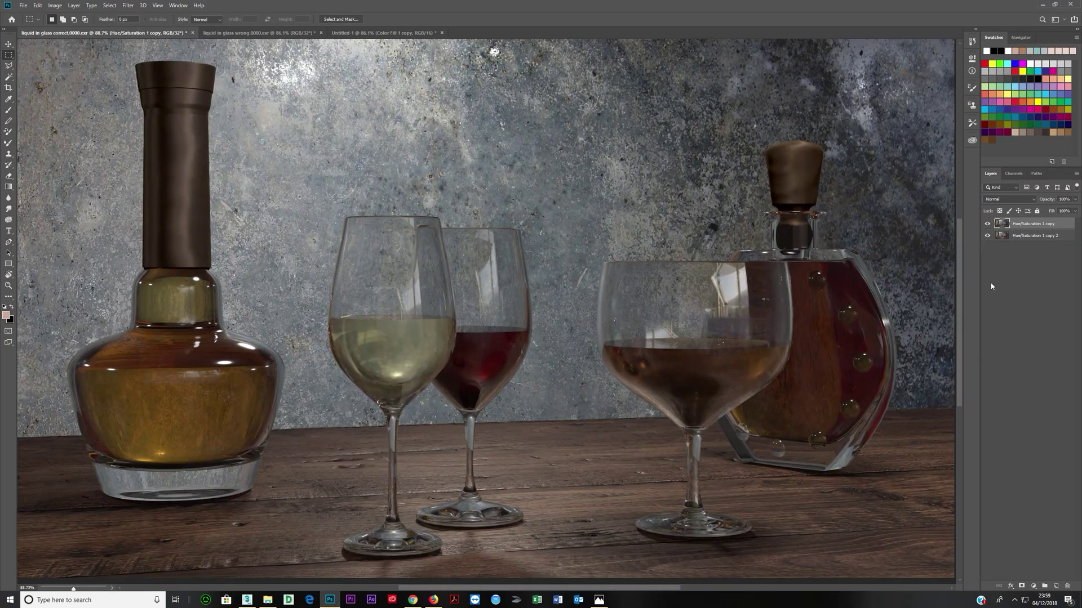
left_click(986, 225)
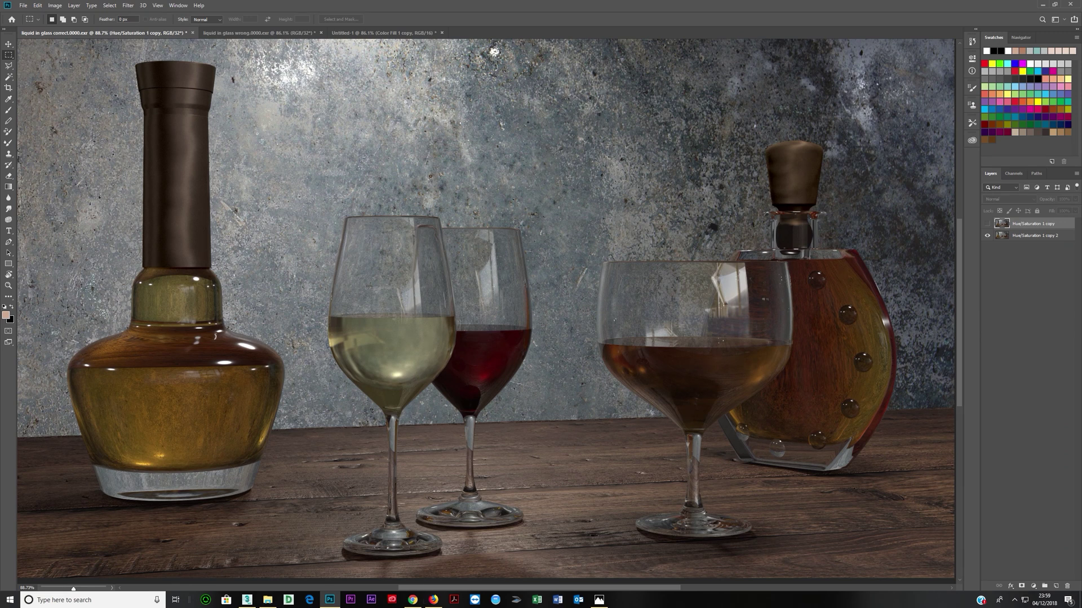
Open the Engraved-personalisation wine glasses photo from the references folder and examine the wine's edge against the glass up close.
left_click(268, 600)
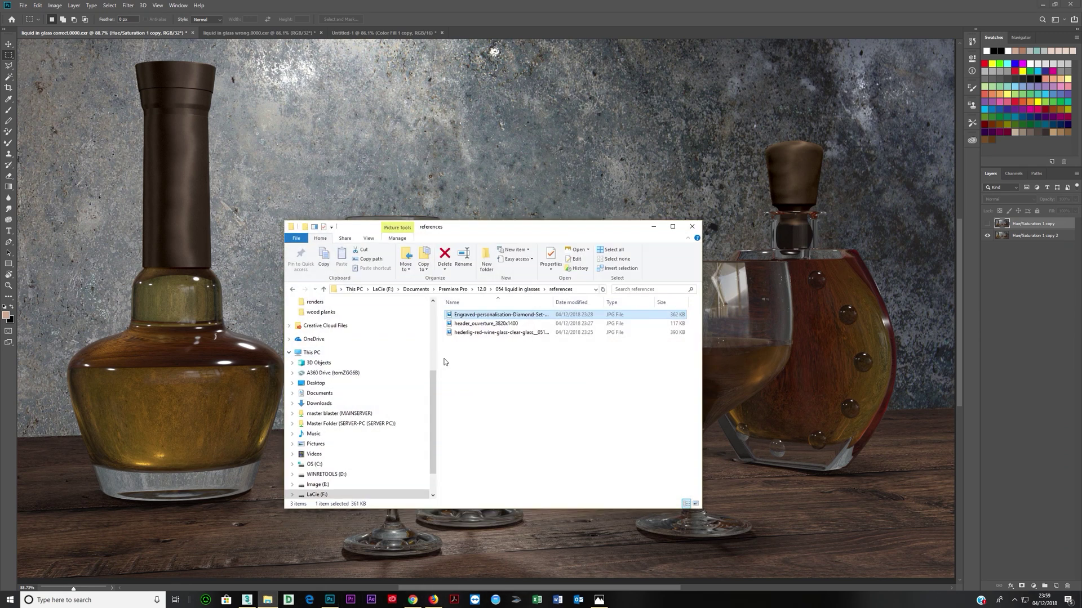
double_click(476, 315)
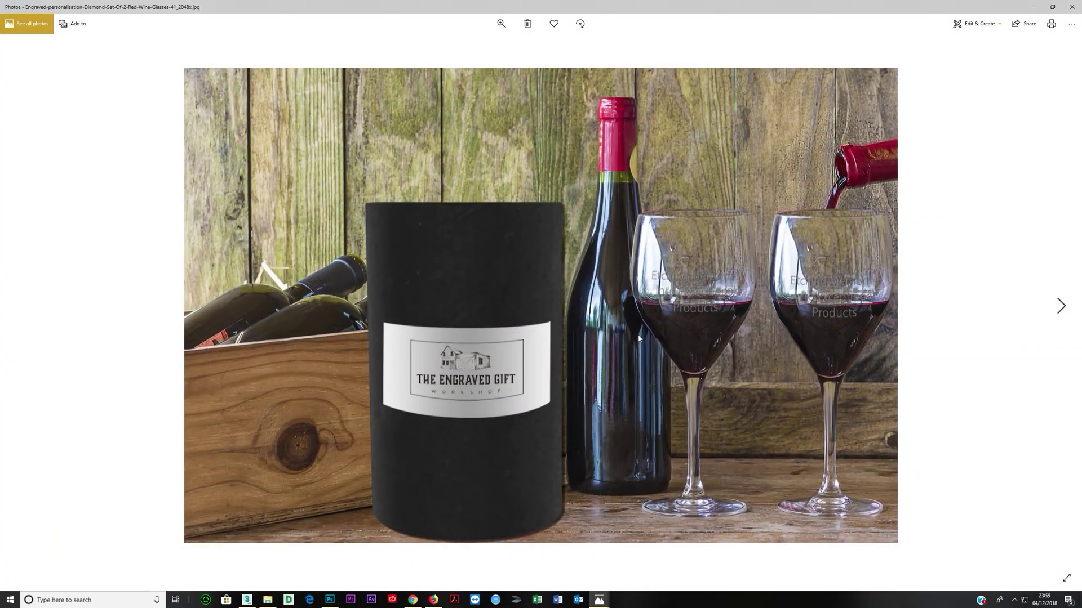
scroll(717, 311, "up", 5)
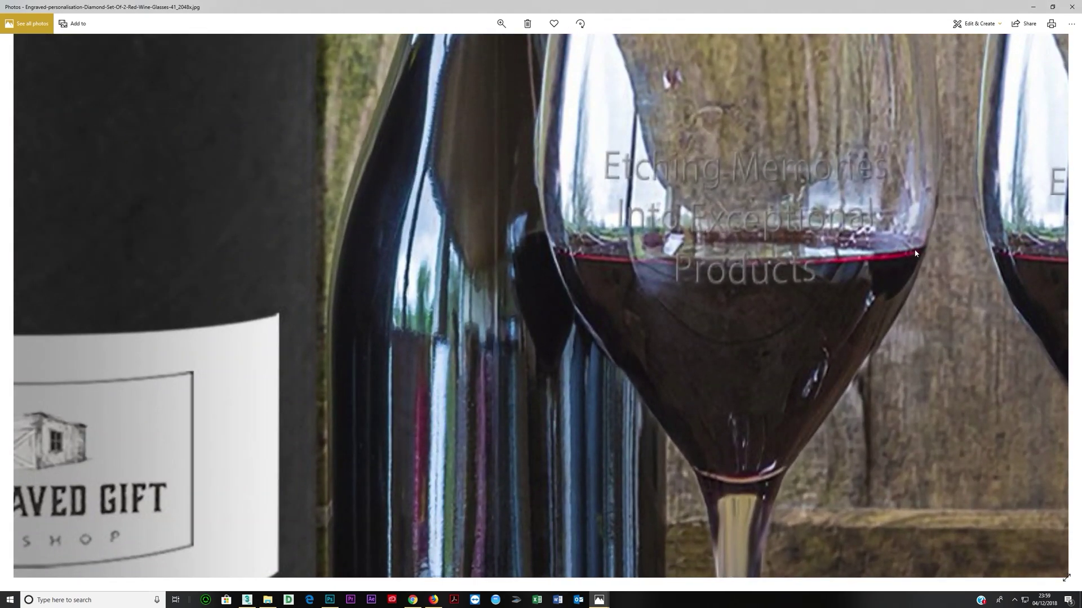
scroll(813, 314, "down", 5)
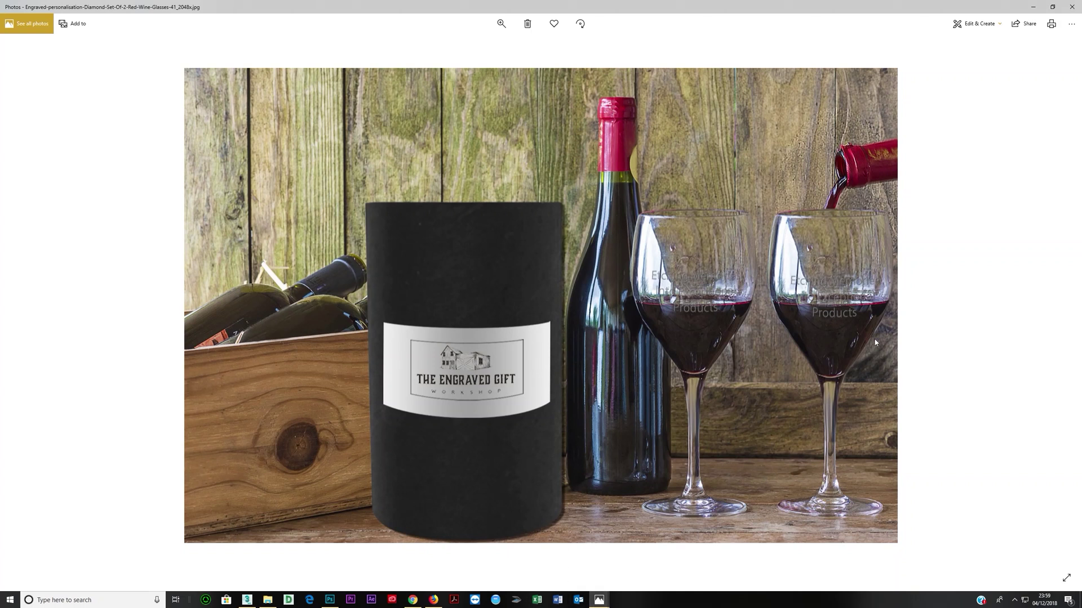
Examine the wine surface in the header_ouverture and hederlig-red-wine-glass reference photos, then close the photo viewer.
key("Right")
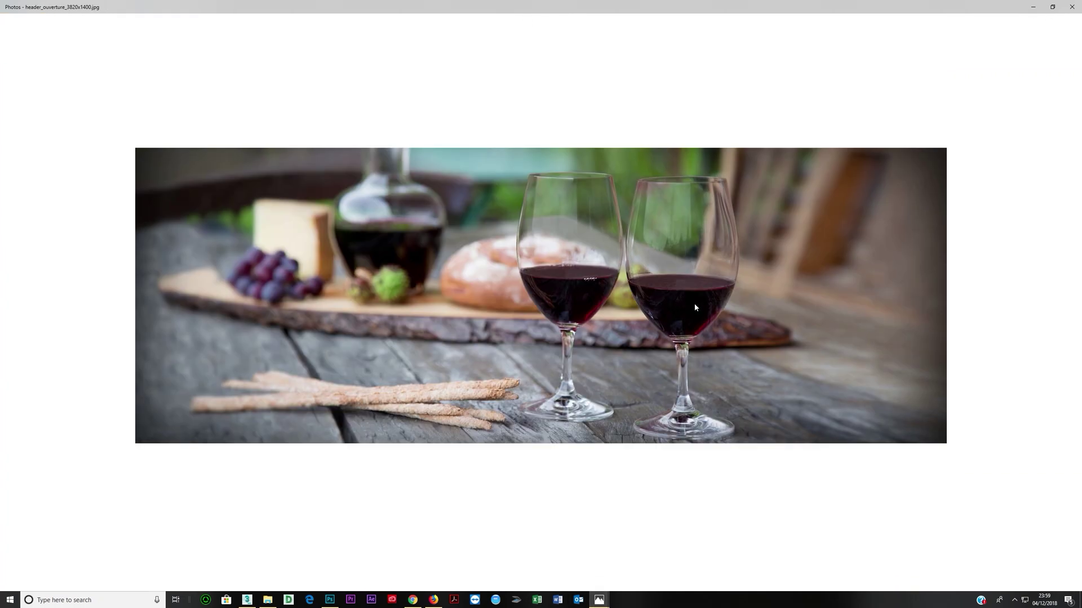
scroll(694, 307, "up", 5)
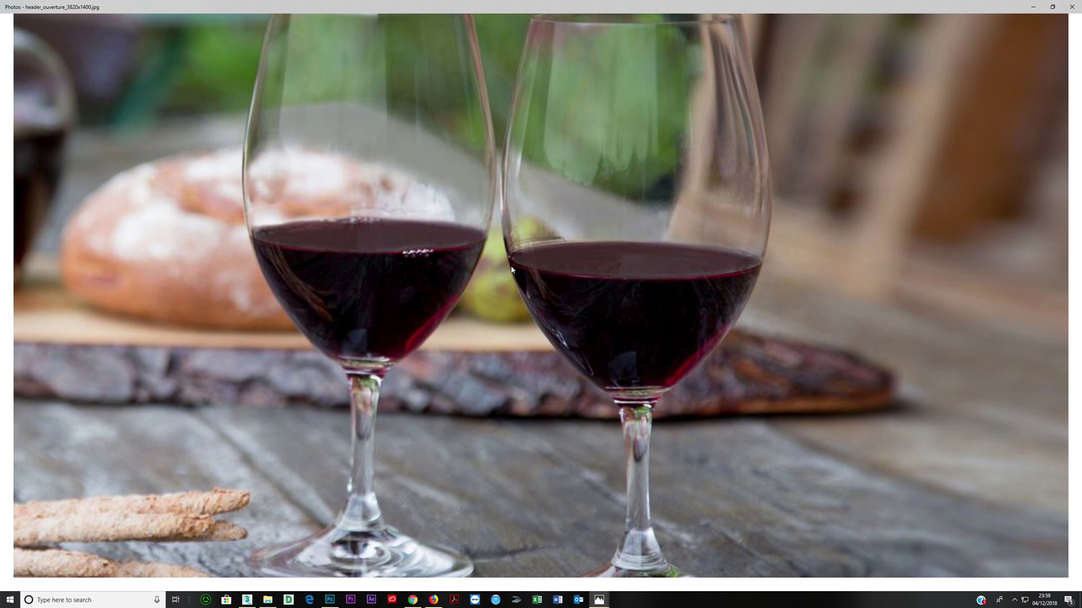
scroll(511, 270, "down", 5)
key("Right")
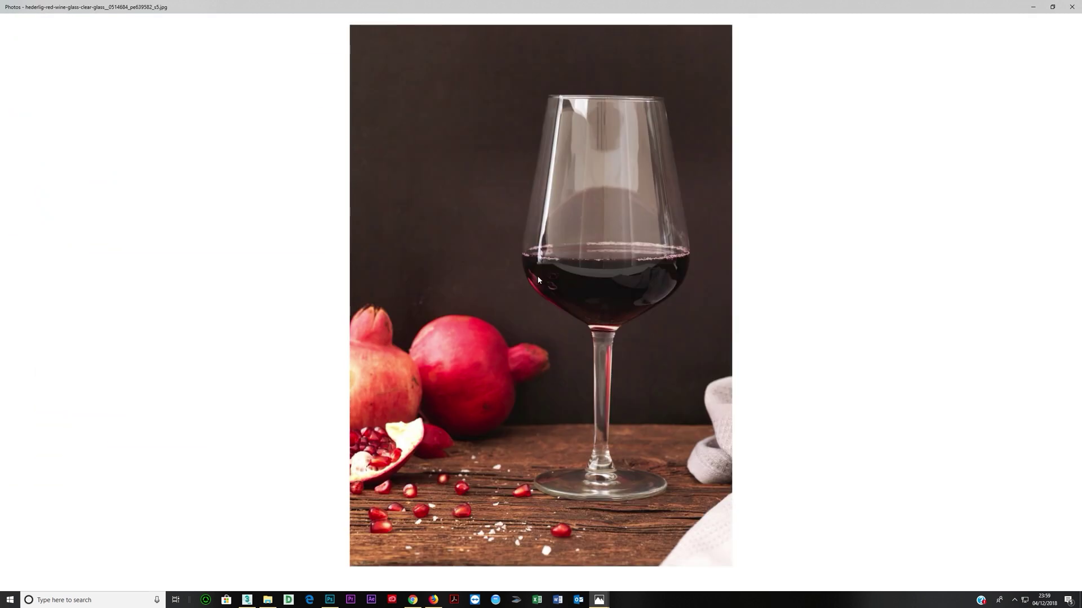
scroll(614, 244, "up", 5)
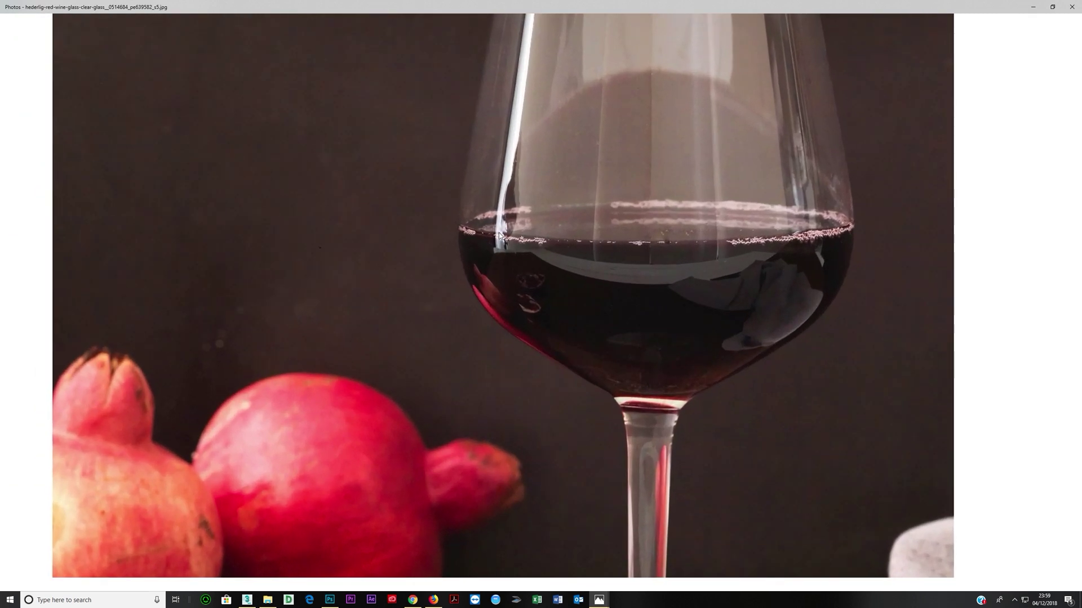
scroll(578, 247, "down", 5)
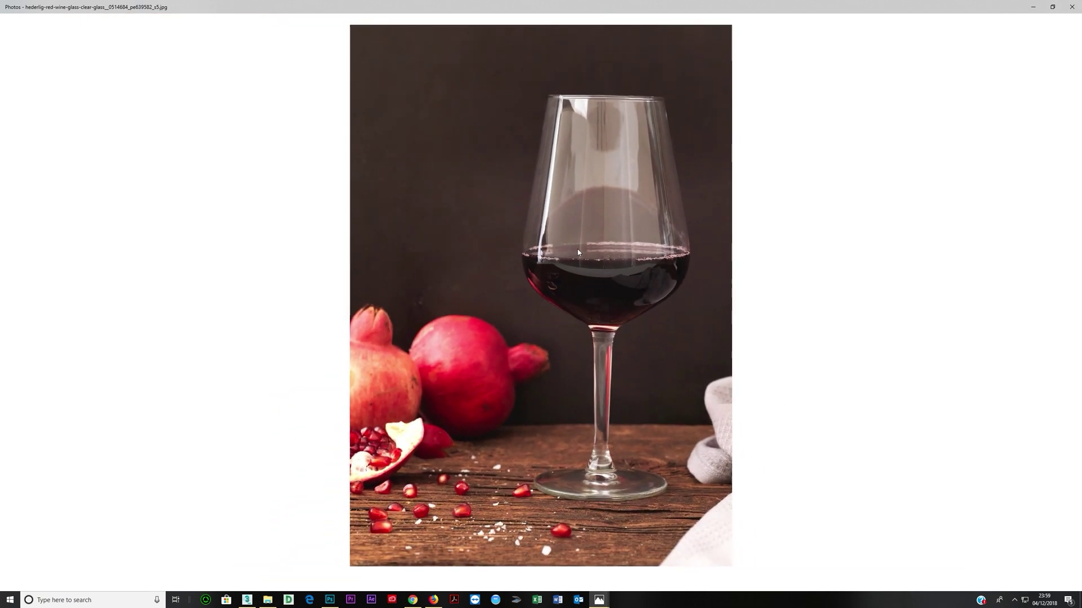
left_click(1073, 6)
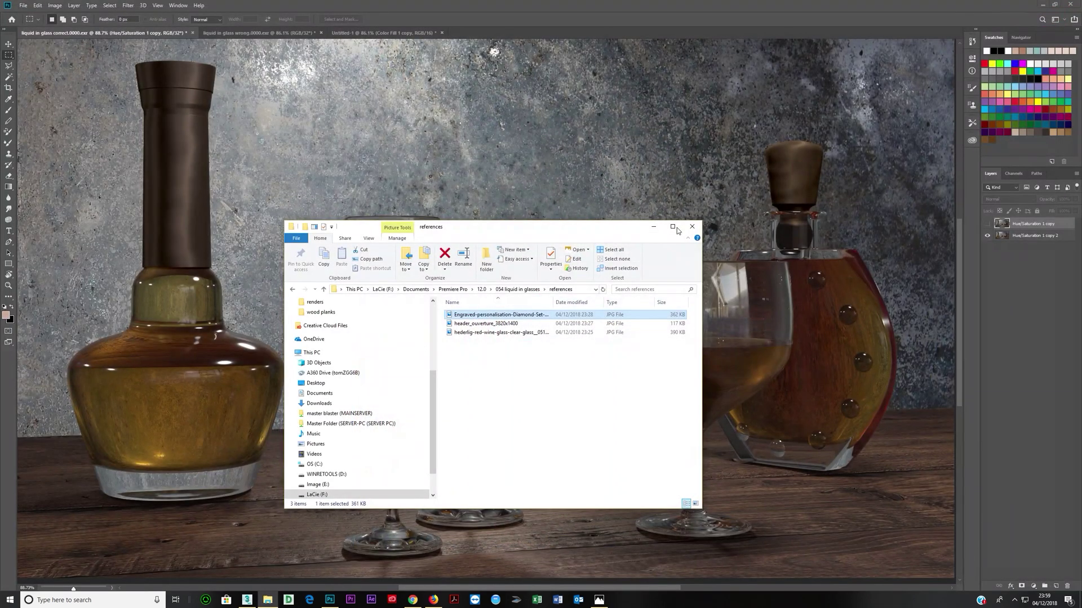
Switch back to 3ds Max and undo the recent operations back through Delete to restore the wine glass's liquid mesh.
left_click(247, 600)
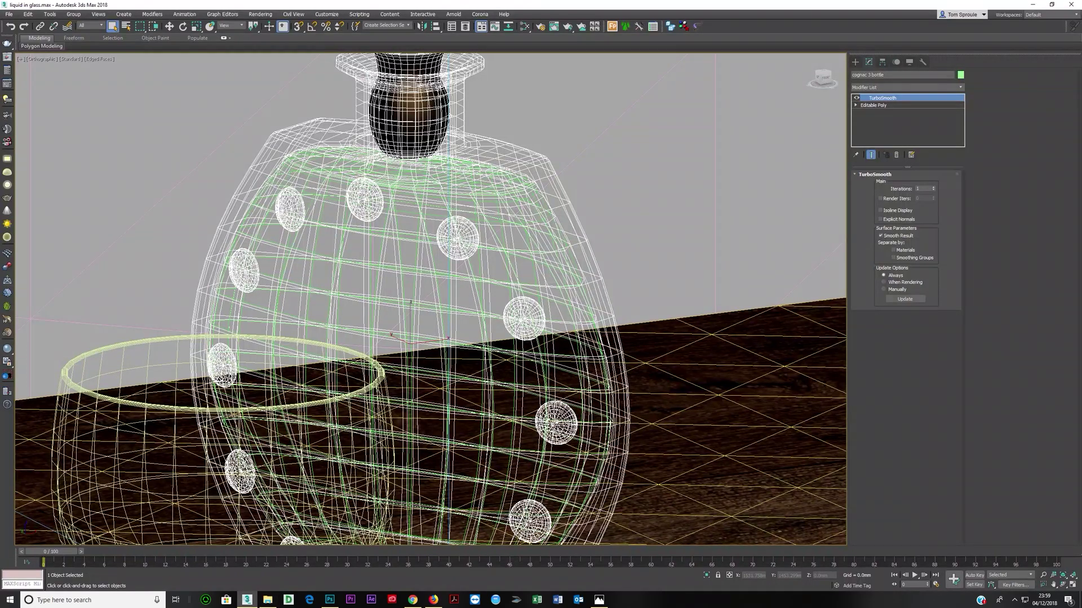
scroll(387, 363, "down", 8)
middle_click_drag(387, 362, 326, 394, "alt")
right_click(10, 27)
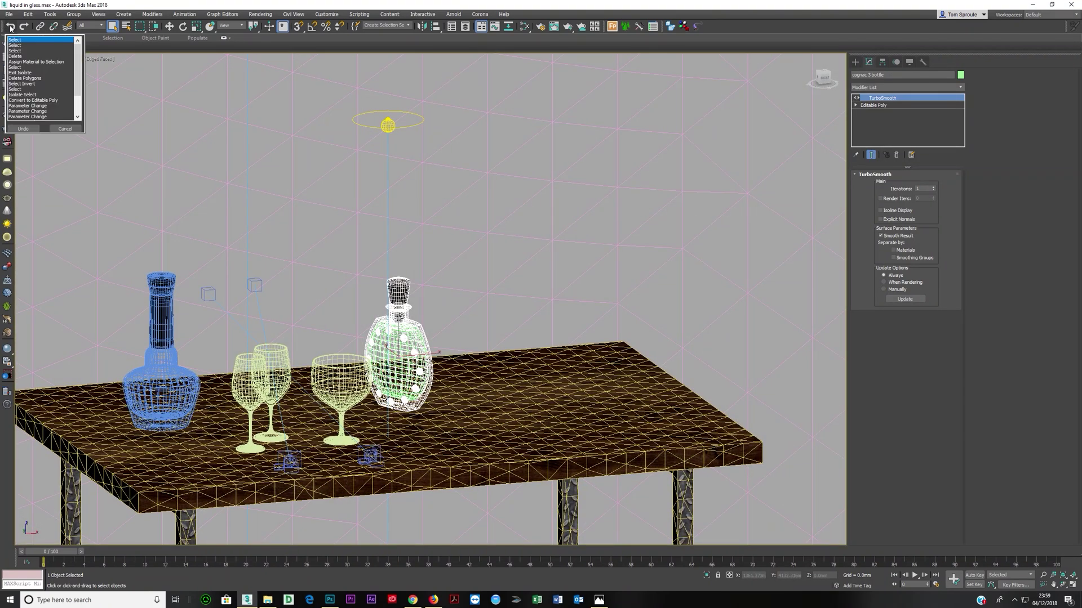
left_click(21, 57)
left_click(28, 129)
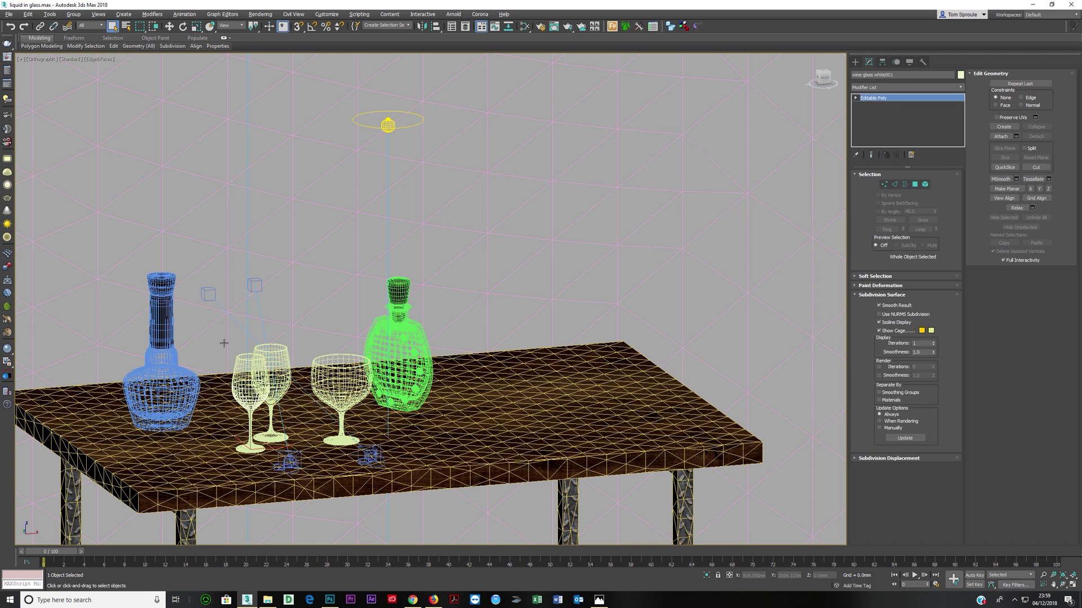
Isolate the liquid mesh and select its flat top polygon at Polygon level.
key("alt+q")
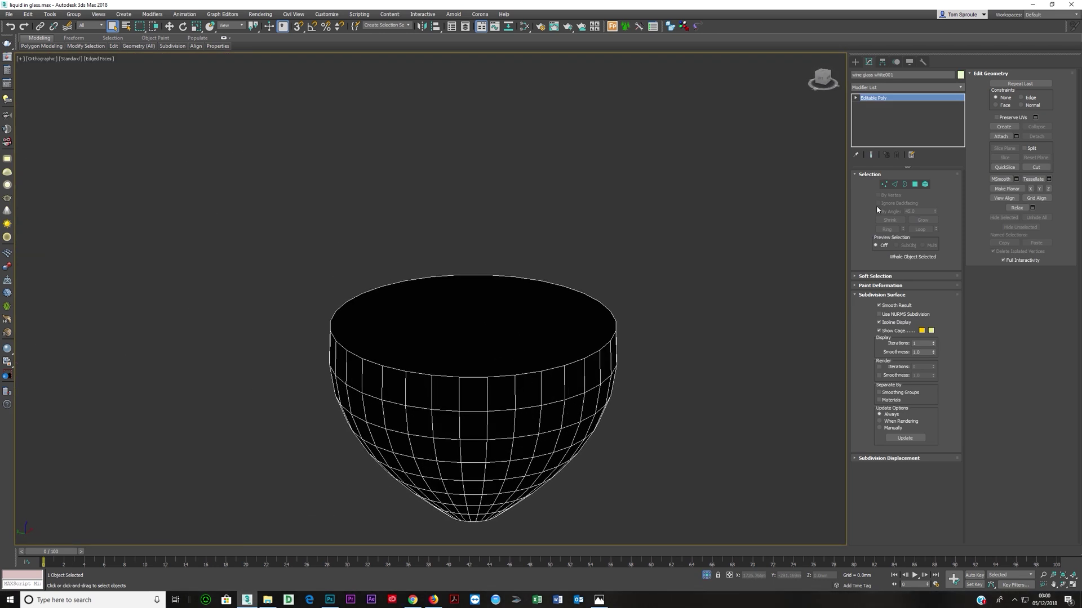
left_click(914, 185)
left_click(539, 314)
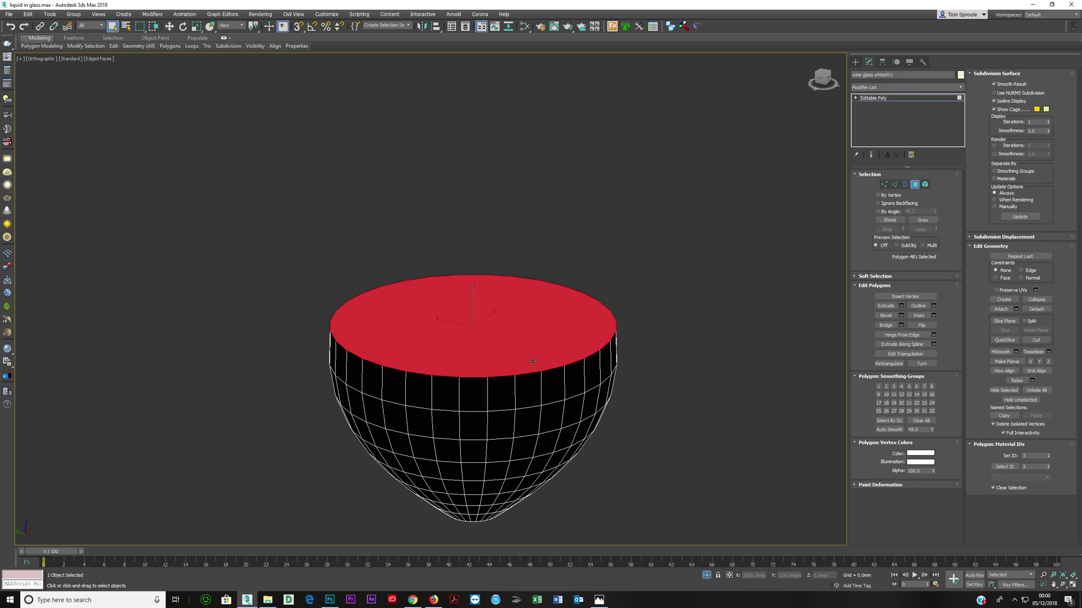
Bevel the liquid's top polygon with a height of -0.298 mm and an outline of -0.504 mm, keeping Bevel active.
left_click(901, 316)
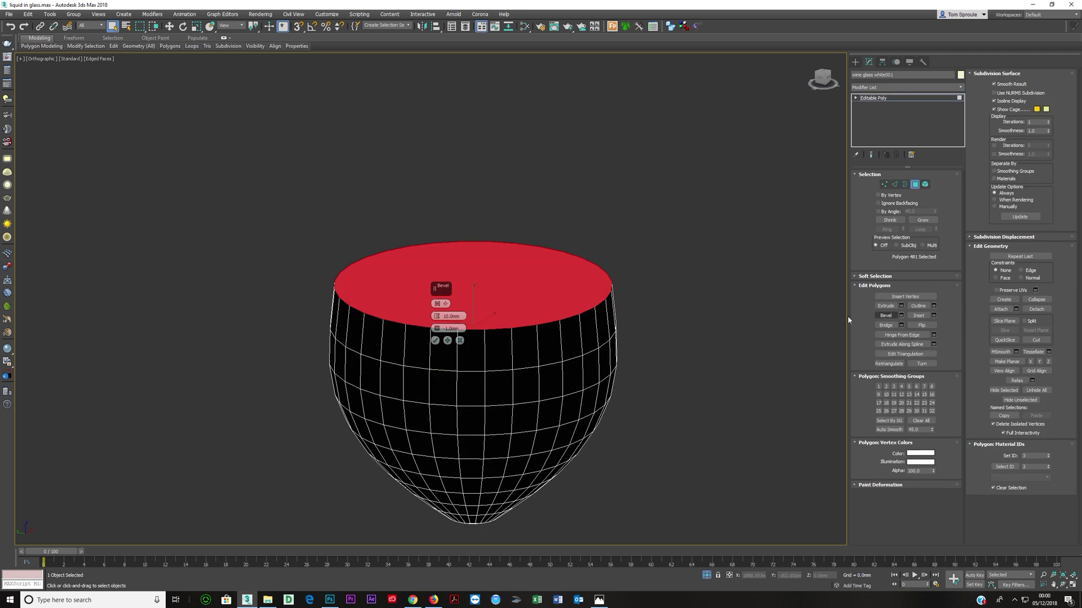
right_click(437, 317)
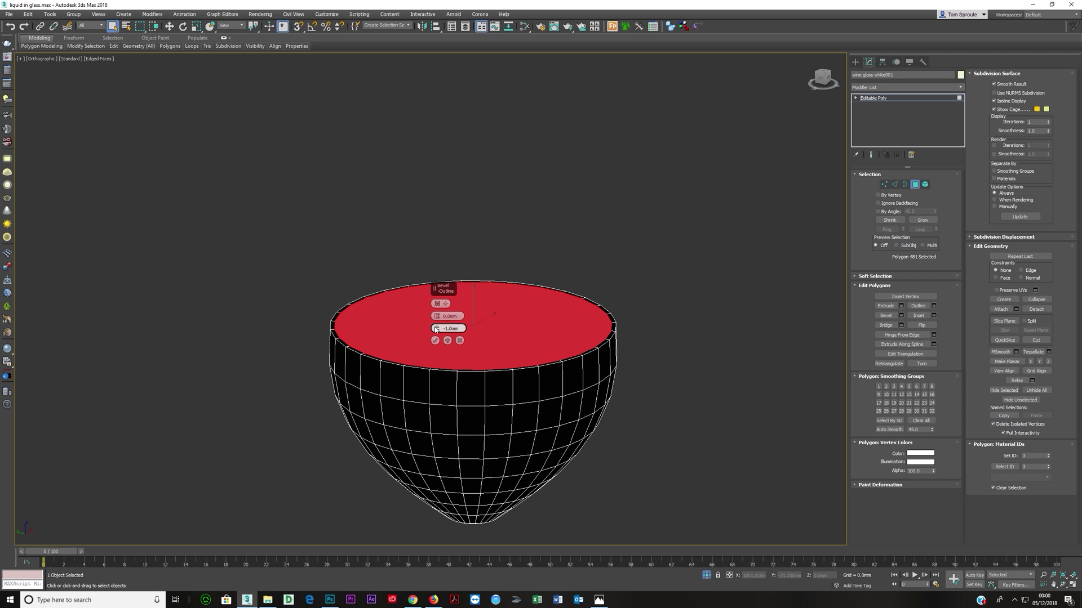
left_click_drag(437, 320, 437, 316)
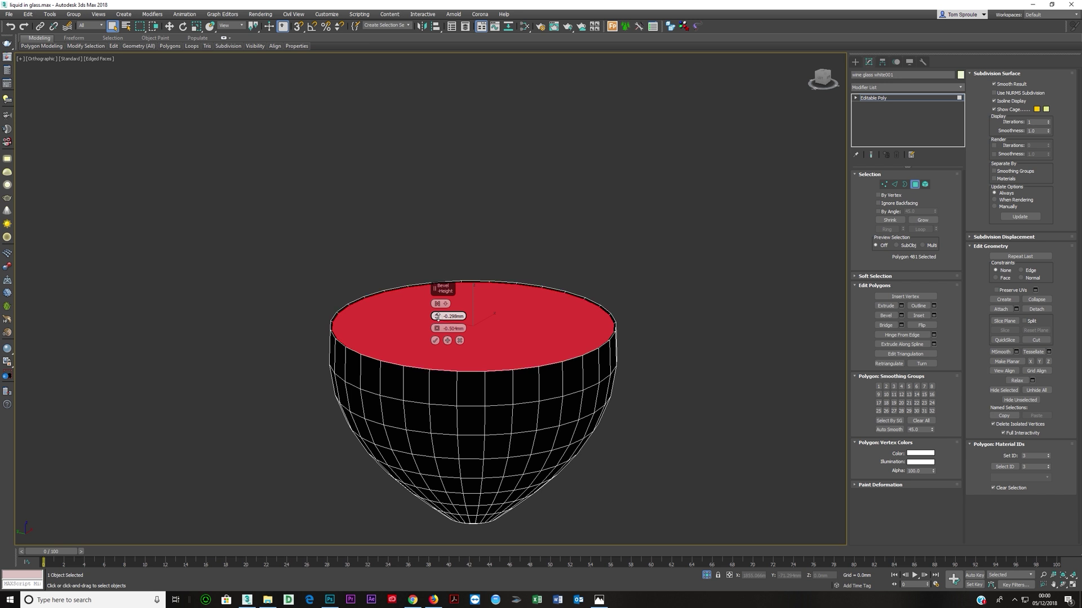
left_click(448, 342)
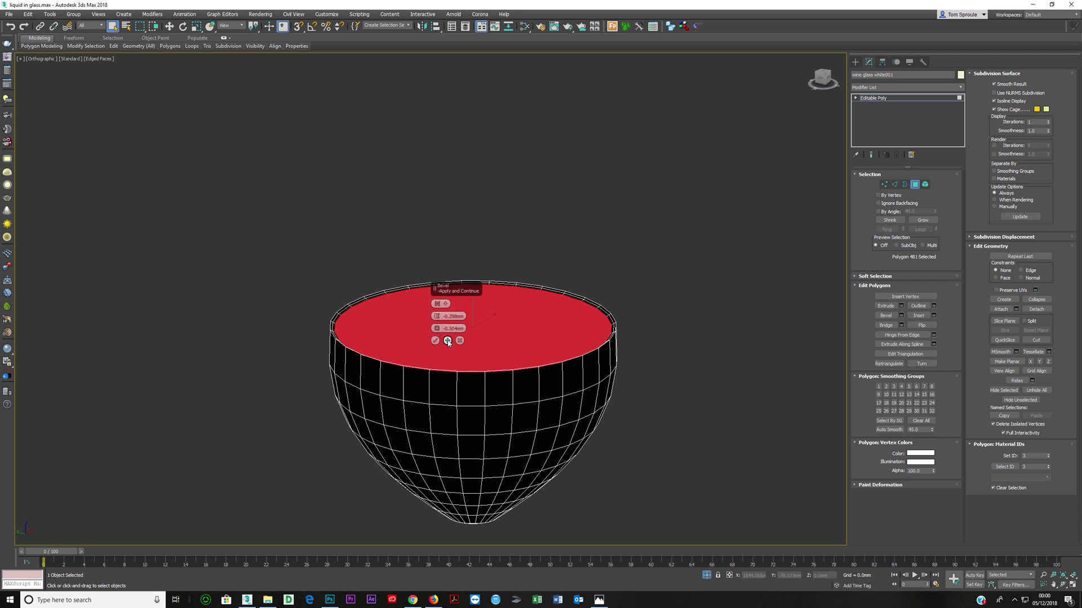
Apply a second bevel with a height of -0.133 mm and an outline of -0.504 mm, checking it in front wireframe view.
key("f")
key("z")
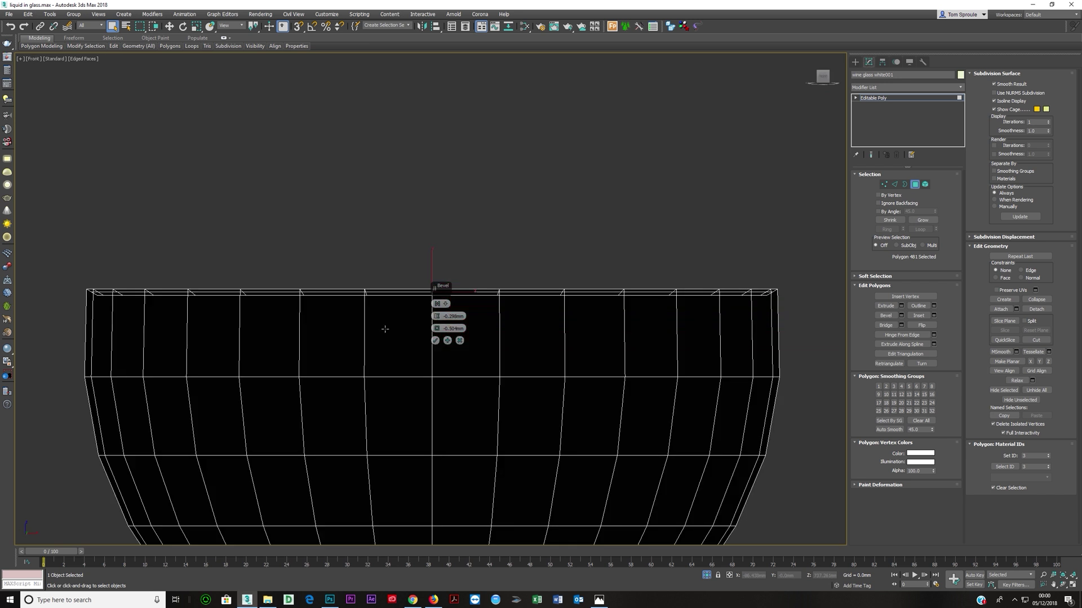
key("F3")
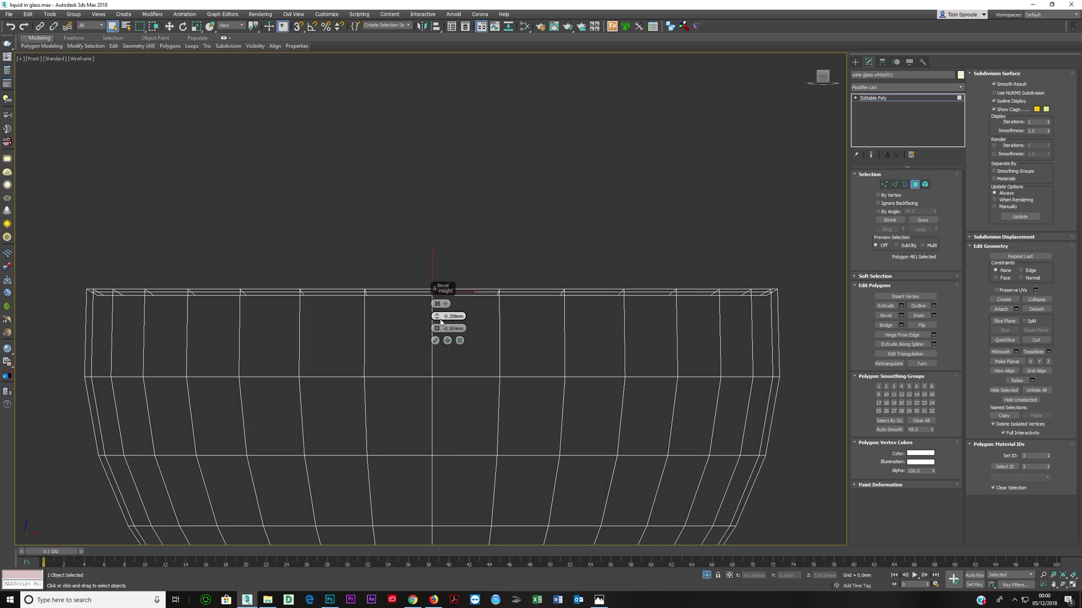
left_click_drag(438, 317, 439, 307)
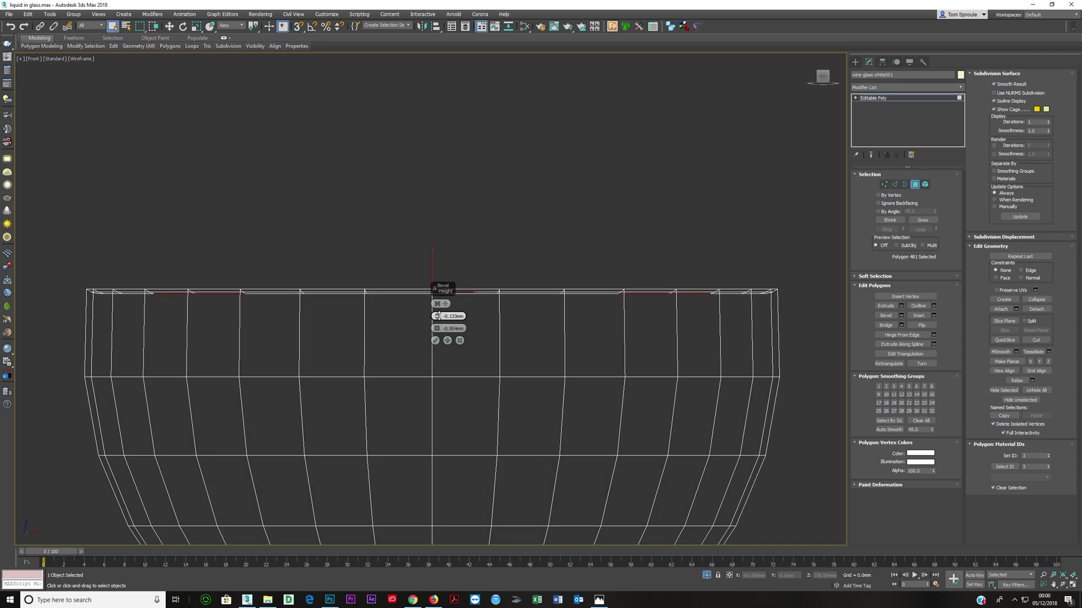
left_click(446, 342)
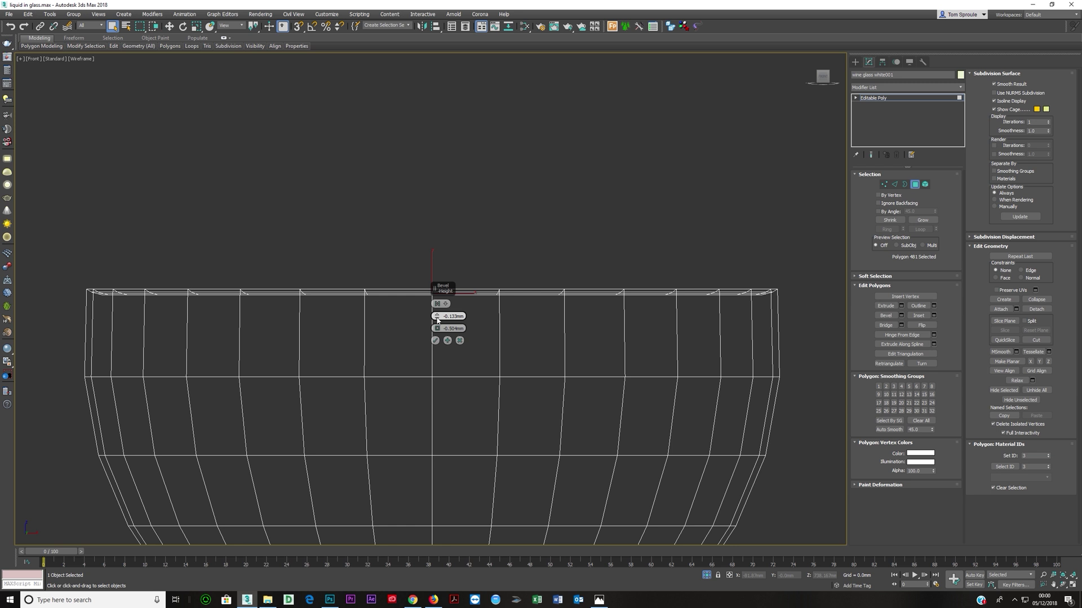
Fine-tune the height of a third inward bevel on the liquid's top polygon and finish the Bevel operation.
left_click_drag(438, 320, 437, 319)
middle_click_drag(370, 319, 377, 337, "alt")
left_click(436, 341)
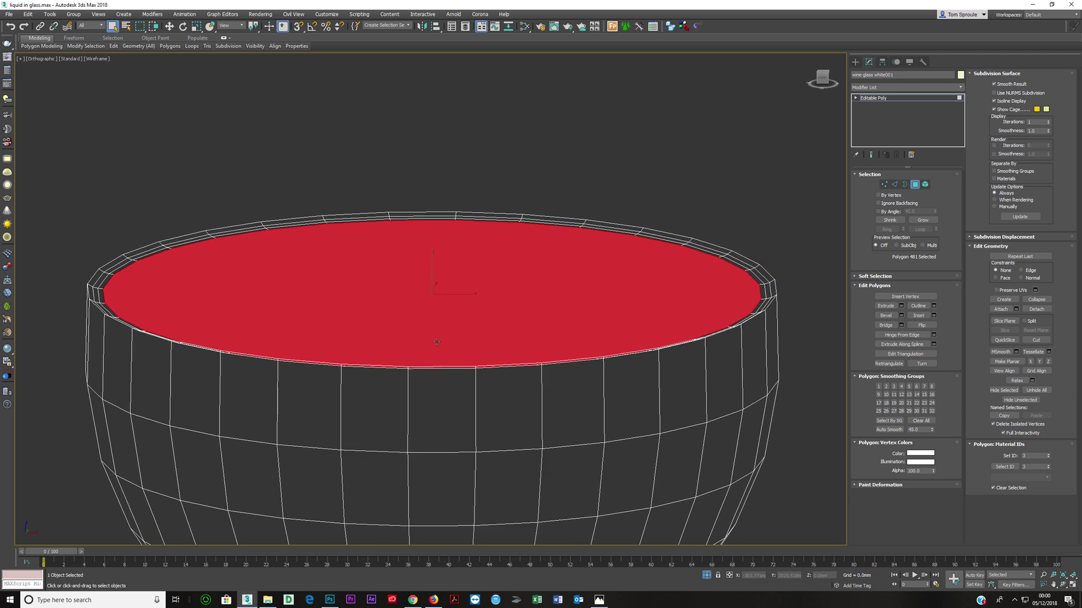
Return the liquid mesh to shaded display with edged faces, leave Polygon level and inspect the bevelled rim.
middle_click_drag(297, 312, 299, 316, "alt")
key("F3")
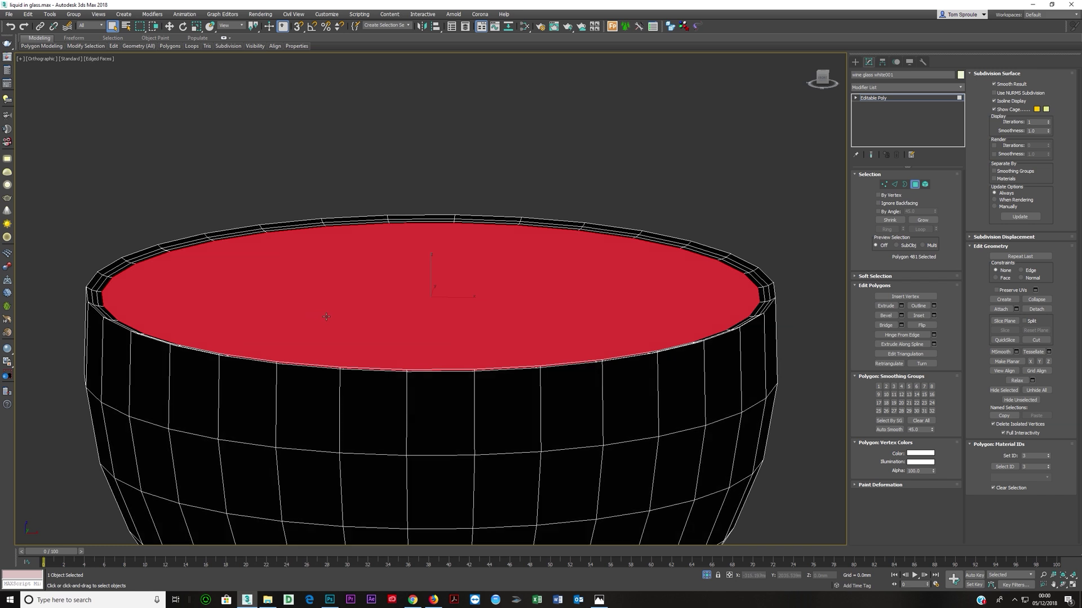
left_click(885, 101)
scroll(665, 270, "down", 3)
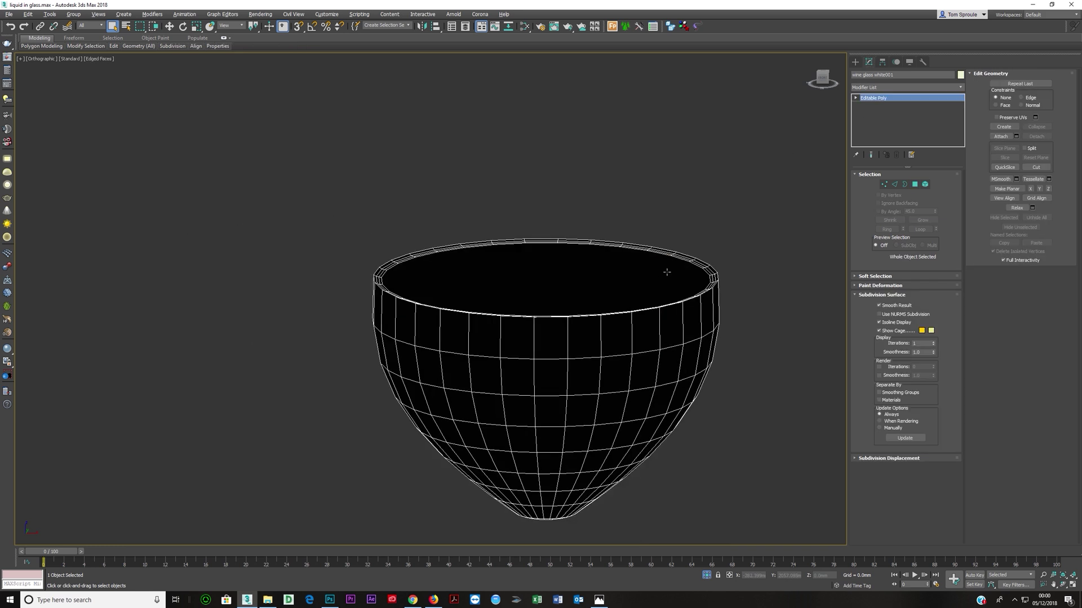
mouse_move(667, 270)
middle_mouse_down("alt")
mouse_move(661, 263)
mouse_move(664, 277)
middle_mouse_up("alt")
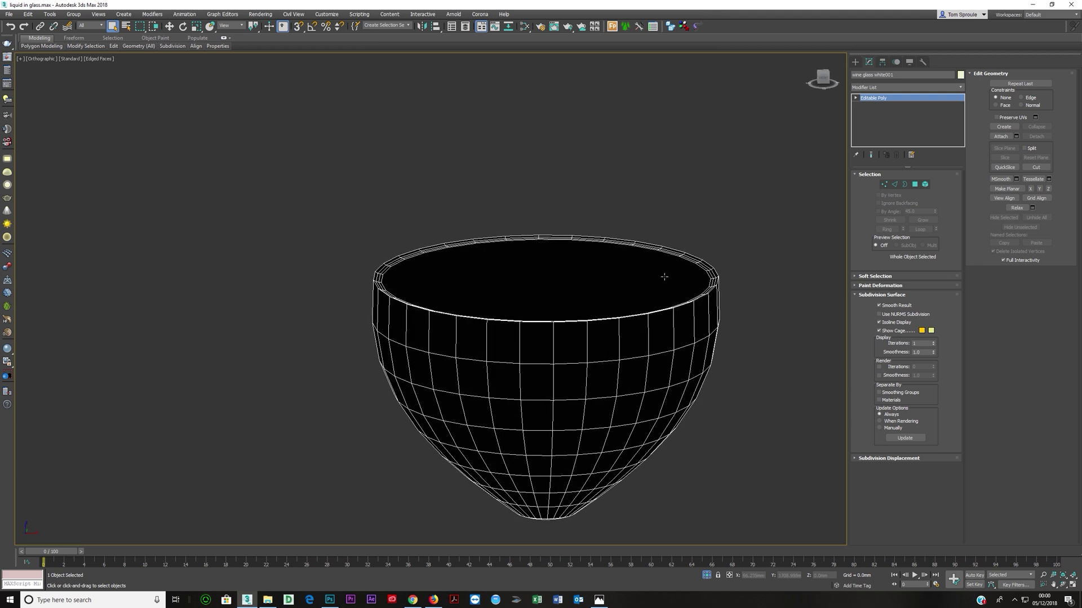